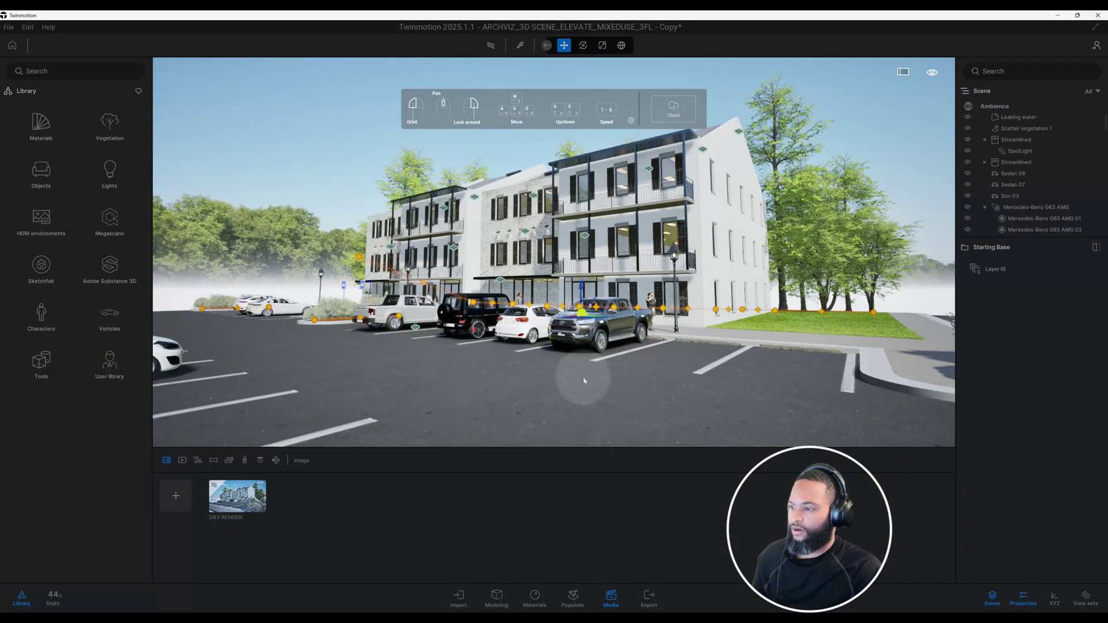
# Step: Orbit and zoom to an angled close view of the building front and row of parked cars
pyautogui.scroll(3, 584, 381)
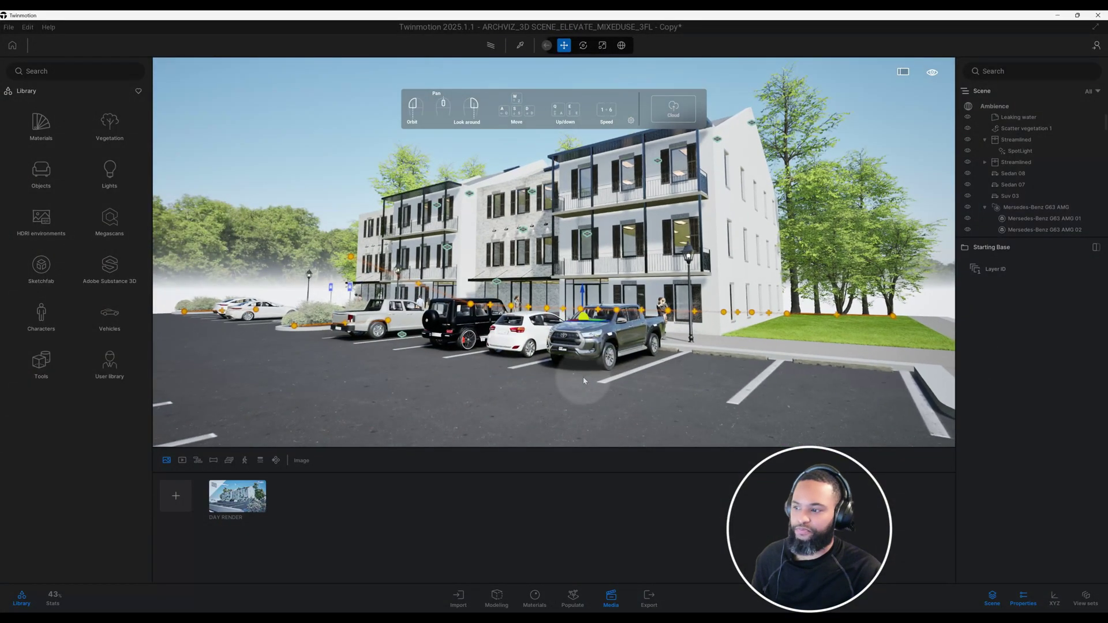
pyautogui.scroll(-3, 584, 381)
pyautogui.moveTo(584, 381); pyautogui.dragTo(664, 387)
pyautogui.scroll(5, 663, 386)
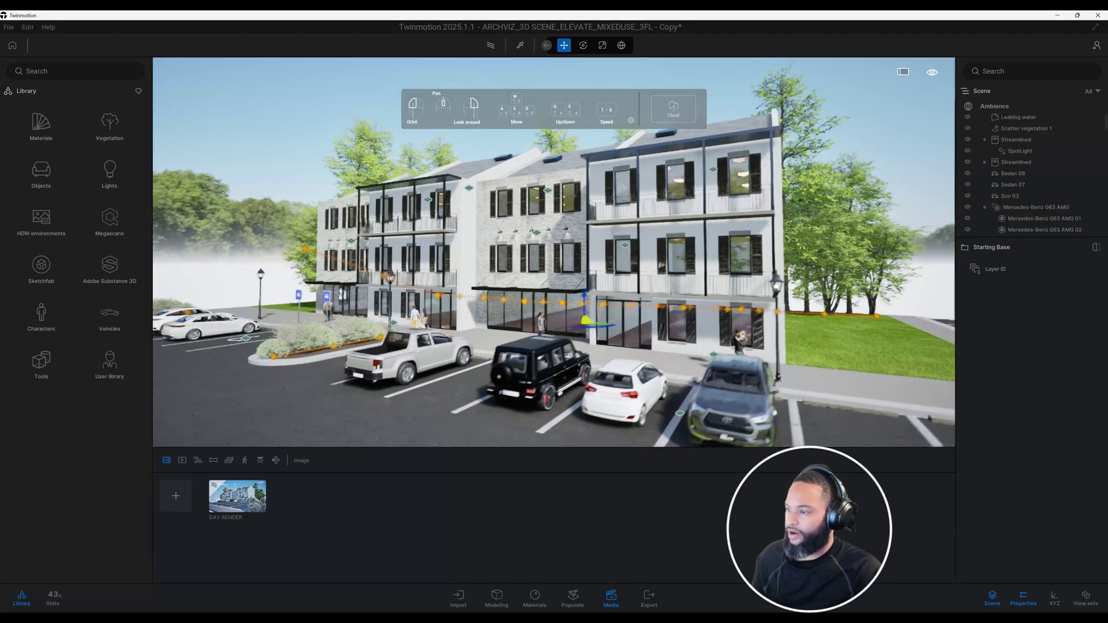
pyautogui.scroll(-5, 584, 381)
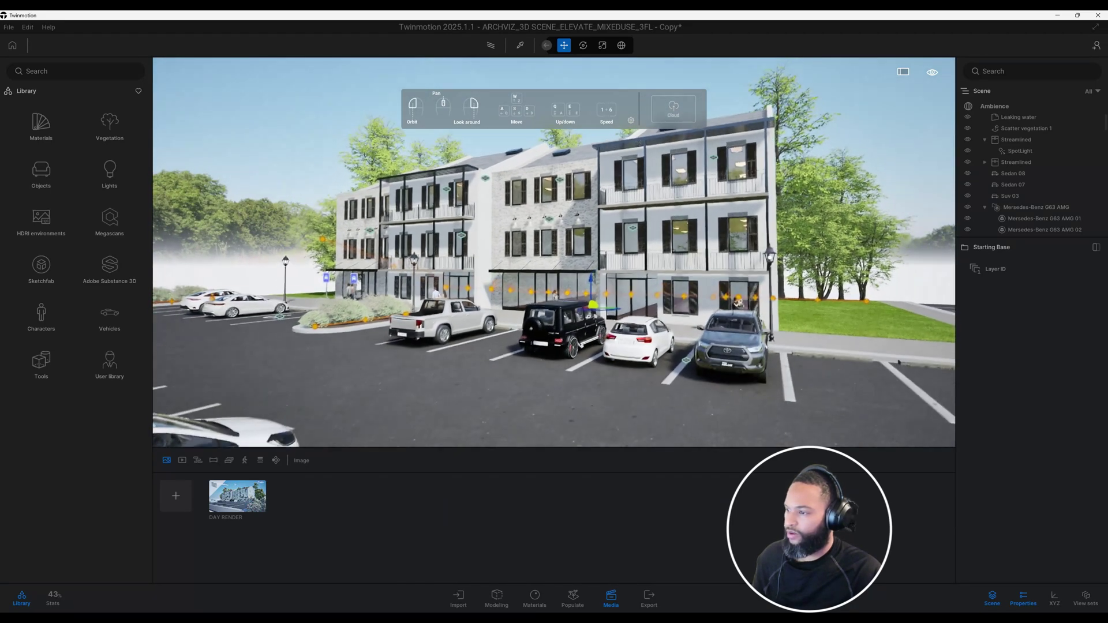
pyautogui.moveTo(584, 381); pyautogui.dragTo(526, 346)
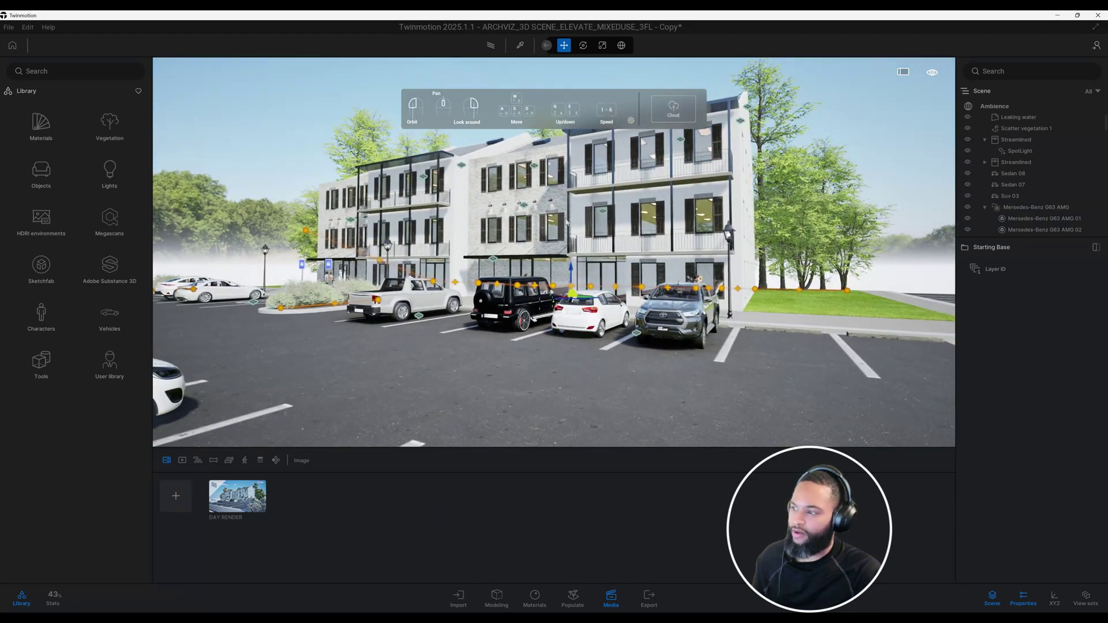
pyautogui.click(557, 357)
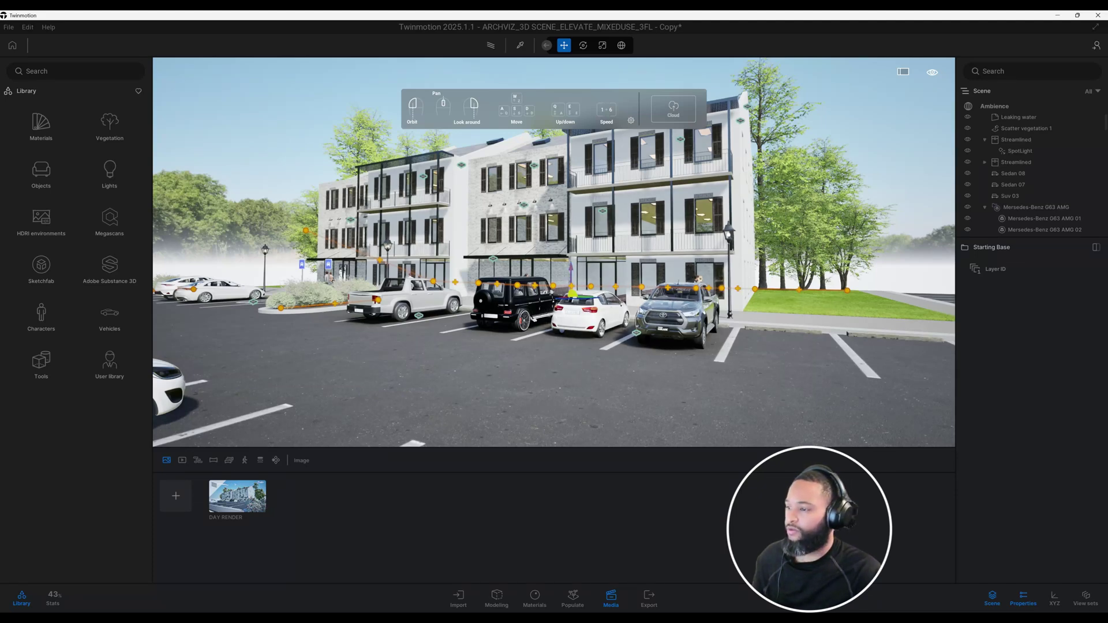
# Step: Select the grey Toyota Hilux pickup and orbit in close around it
pyautogui.click(525, 364)
pyautogui.moveTo(525, 363); pyautogui.dragTo(614, 370)
pyautogui.click(597, 320)
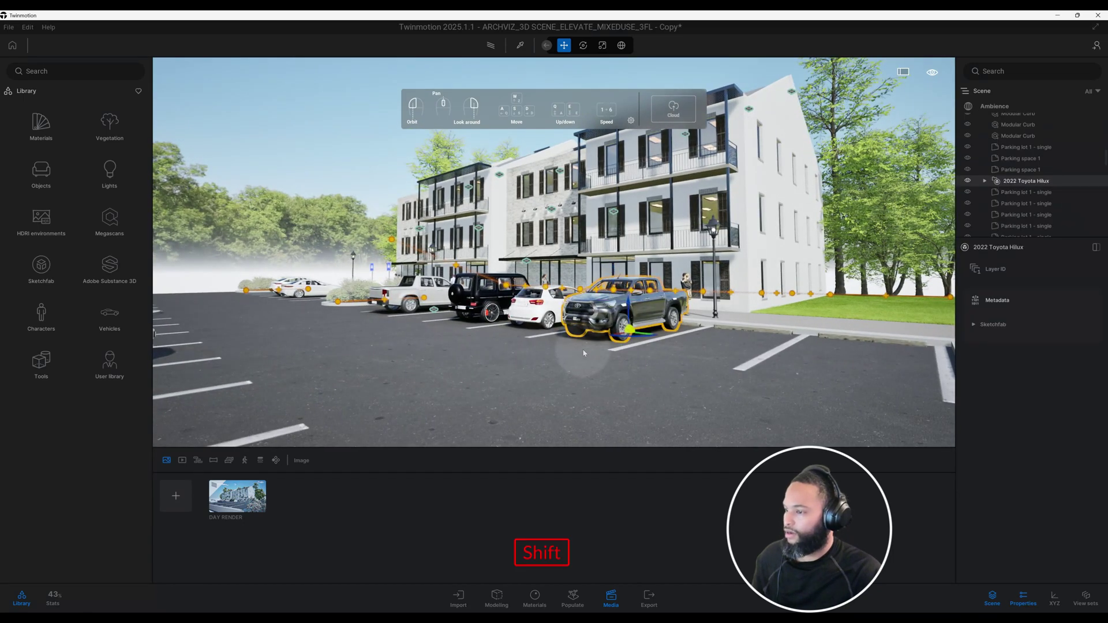
pyautogui.keyDown('shift'); pyautogui.moveTo(598, 321); pyautogui.dragTo(543, 349); pyautogui.keyUp('shift')
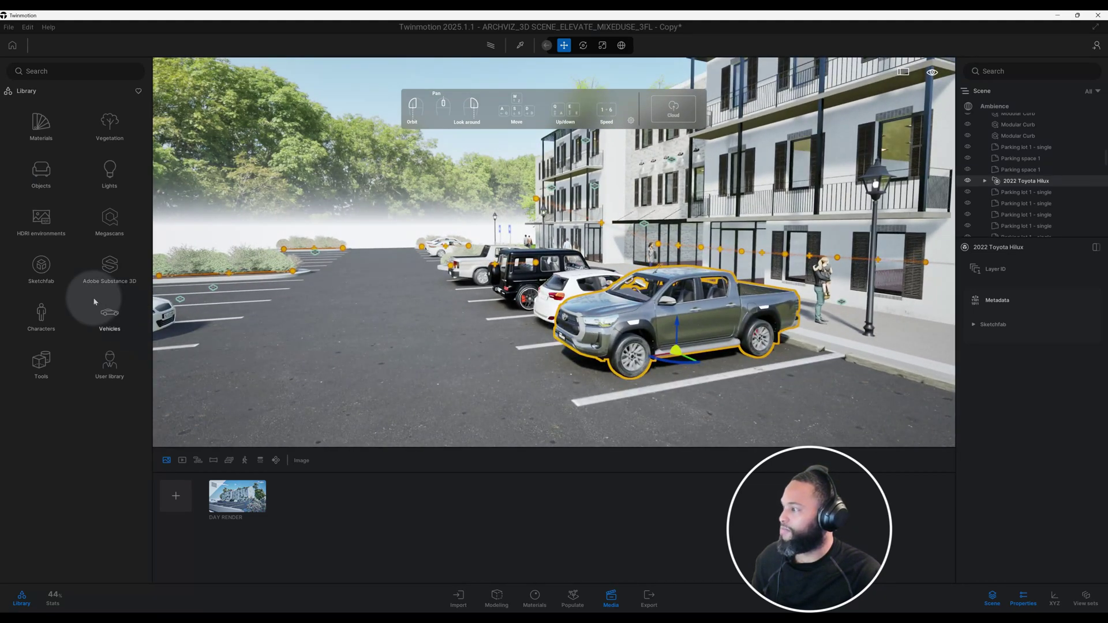
# Step: Search the Sketchfab library for 'Car' models, then clear the search
pyautogui.click(51, 268)
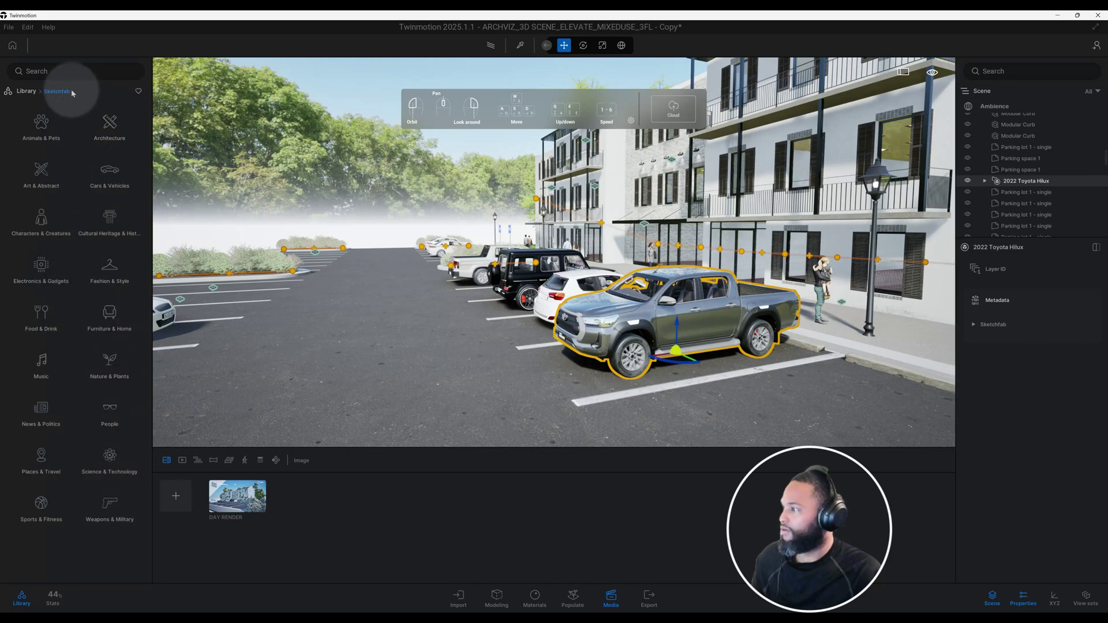
pyautogui.click(26, 71)
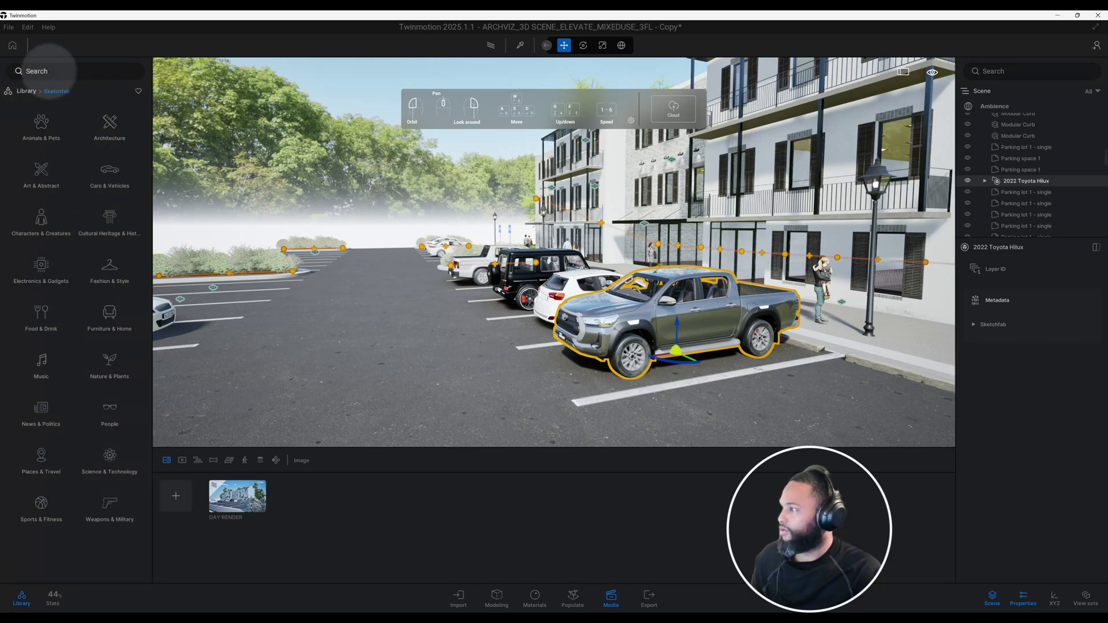
pyautogui.write('Car')
pyautogui.press('Return')
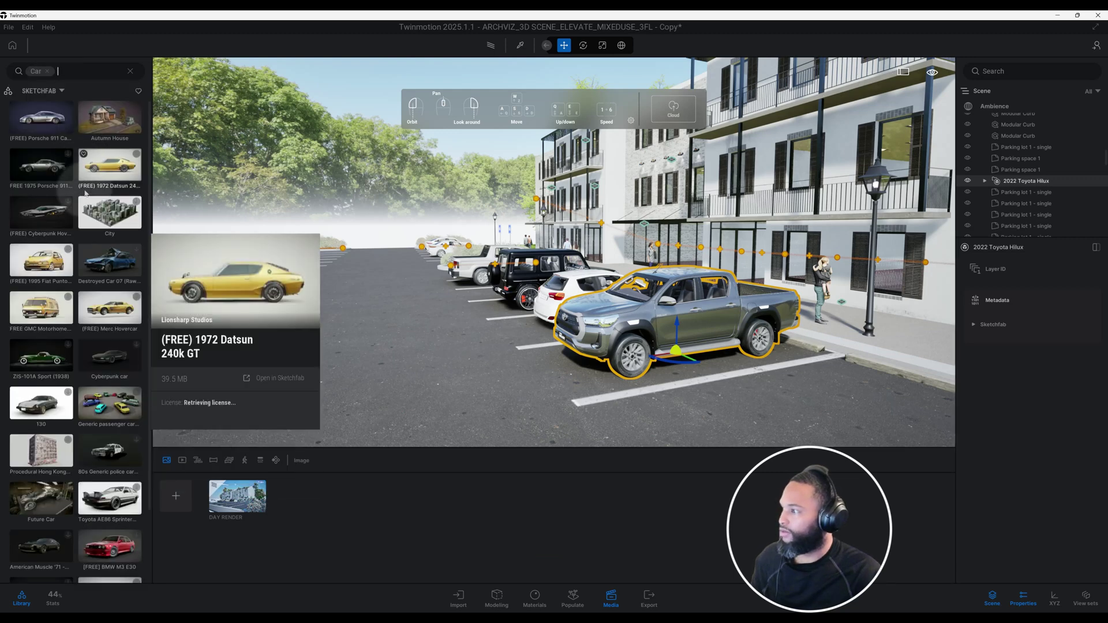
pyautogui.click(130, 70)
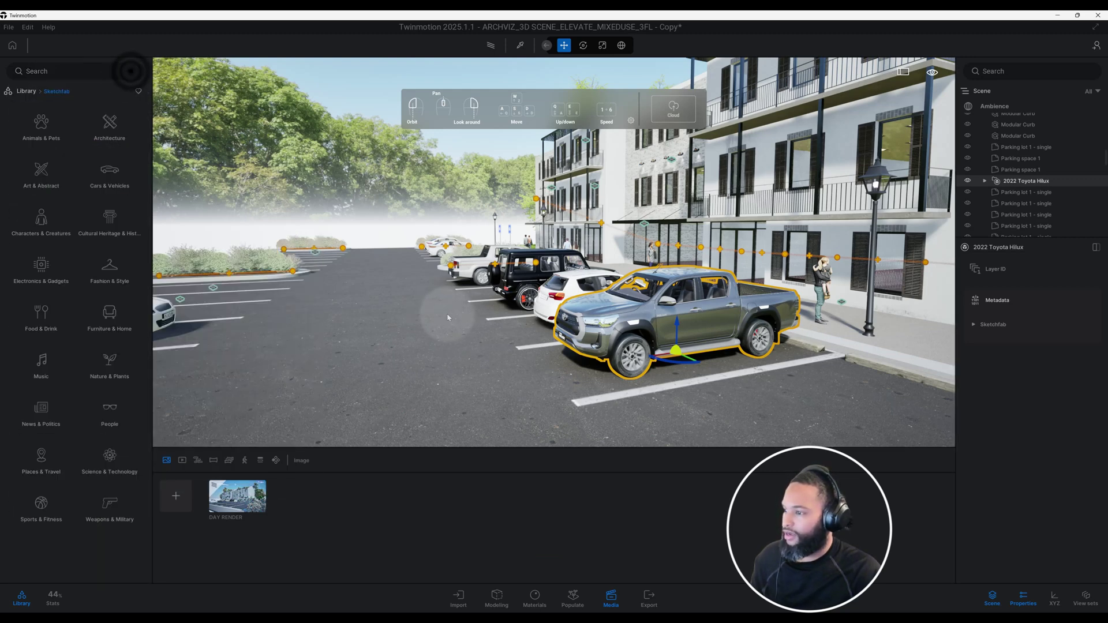
# Step: Orbit around the lot, zoom in on the black Mercedes G63, then select the white Sedan 07
pyautogui.moveTo(557, 298); pyautogui.dragTo(544, 315)
pyautogui.moveTo(658, 346); pyautogui.dragTo(685, 346)
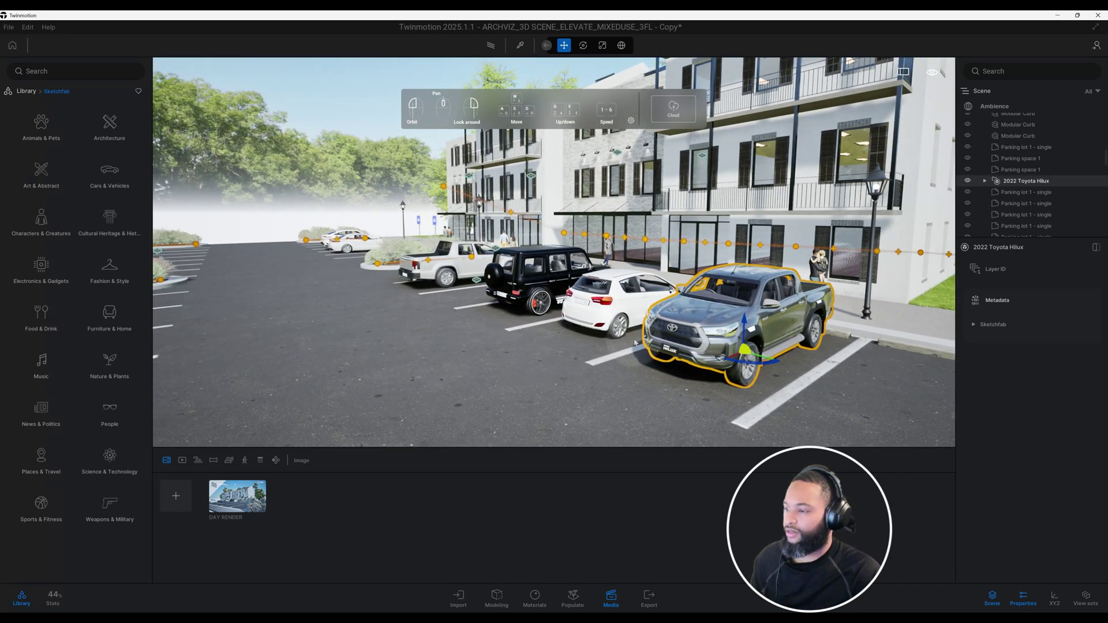
pyautogui.click(524, 302)
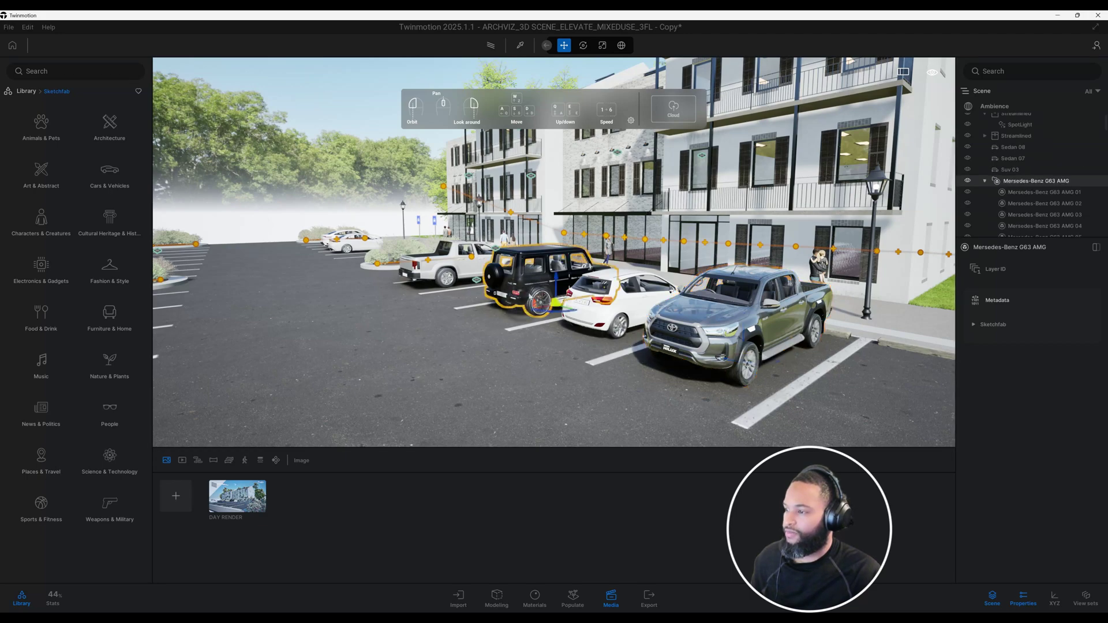
pyautogui.scroll(3, 522, 312)
pyautogui.scroll(3, 522, 323)
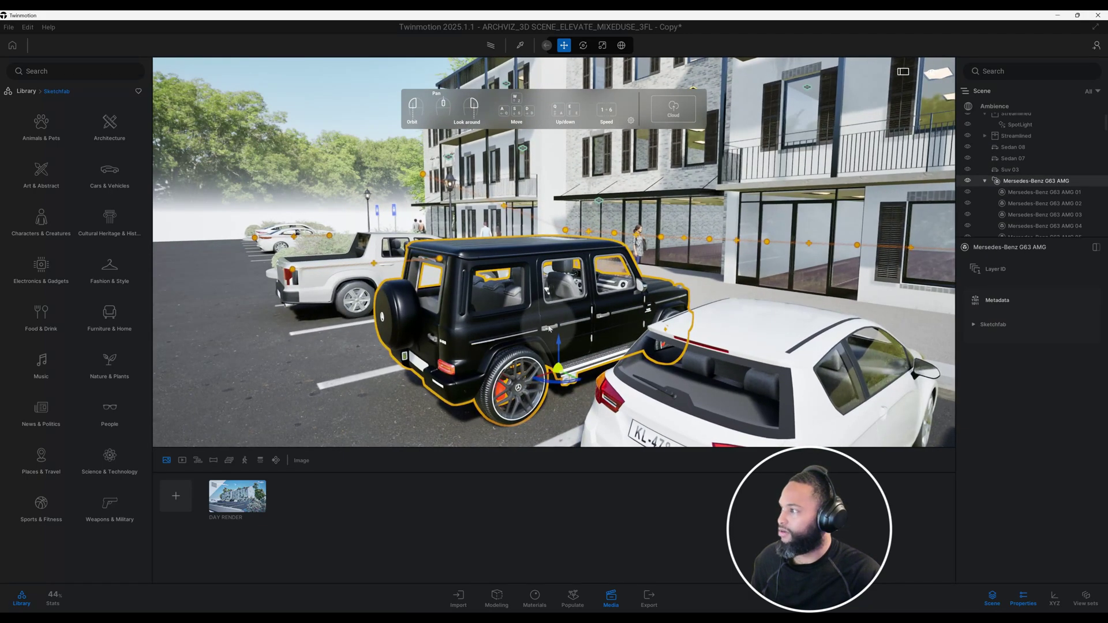
pyautogui.scroll(-5, 549, 329)
pyautogui.click(623, 321)
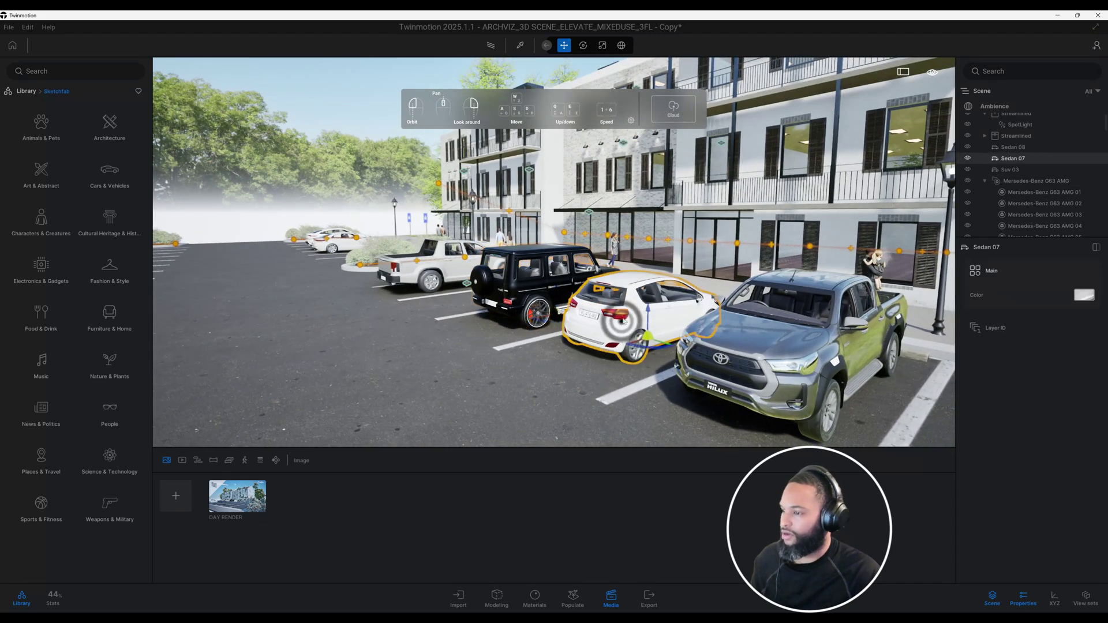
# Step: Browse the built-in Vehicles > Cars models, then go back to the top-level Library categories
pyautogui.click(25, 91)
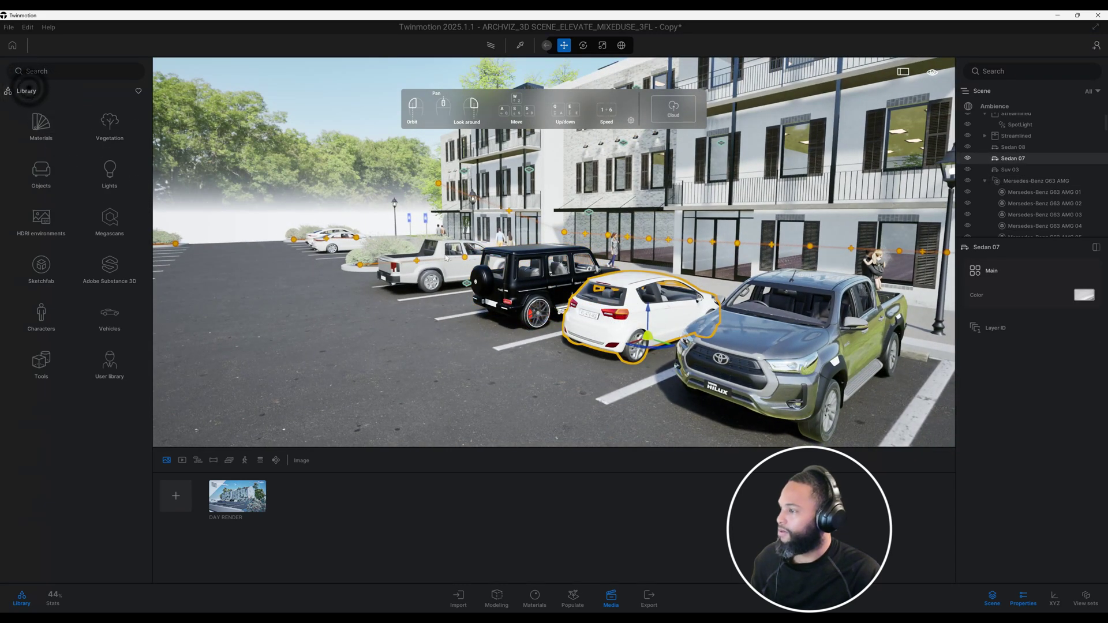
pyautogui.click(113, 312)
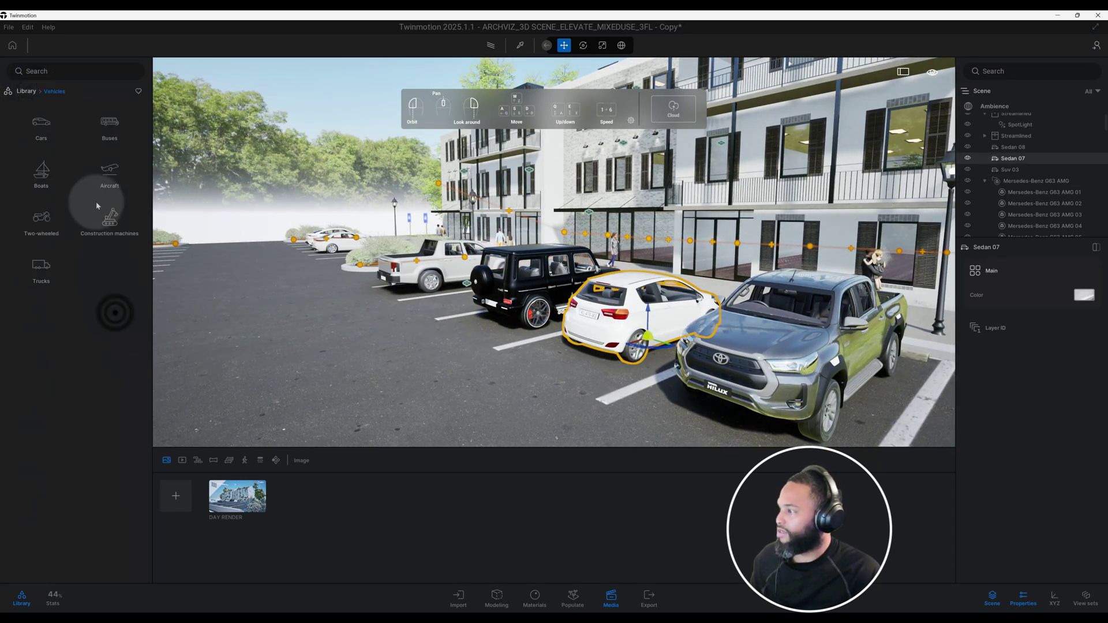
pyautogui.click(41, 124)
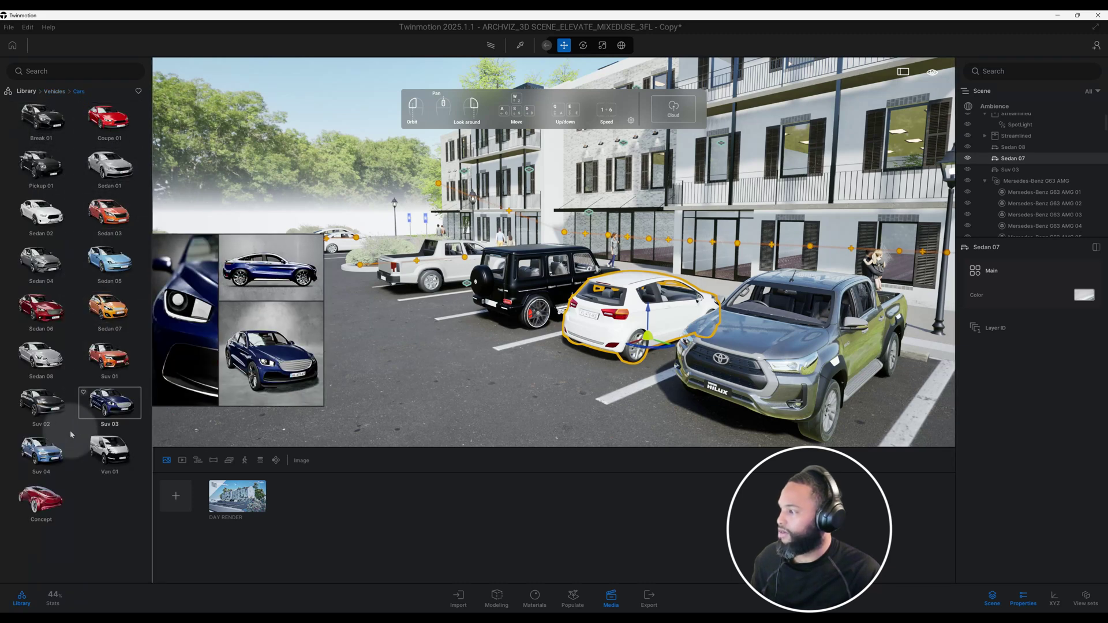
pyautogui.click(26, 91)
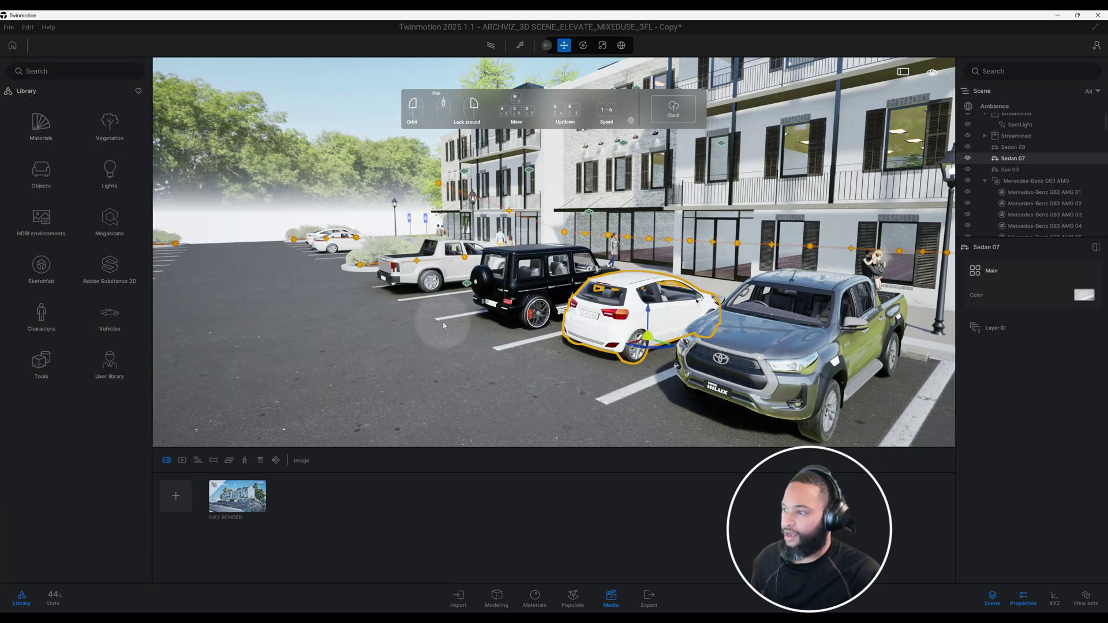
# Step: Orbit left around the lot and select the planter's scattered shrubs to view their properties
pyautogui.scroll(-5, 470, 314)
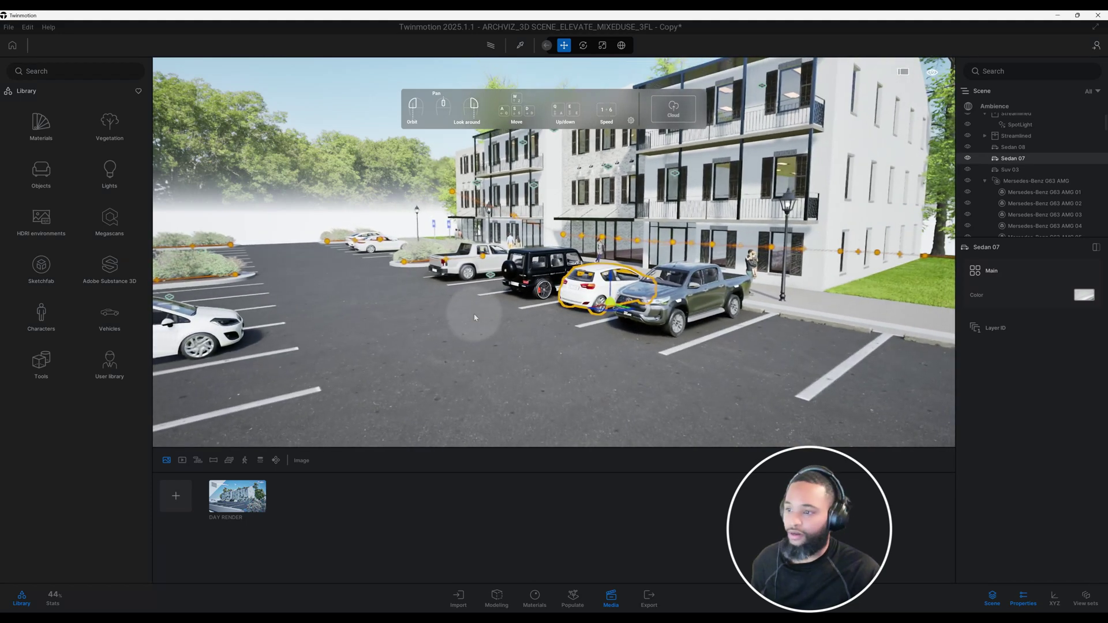
pyautogui.moveTo(478, 329); pyautogui.dragTo(364, 283)
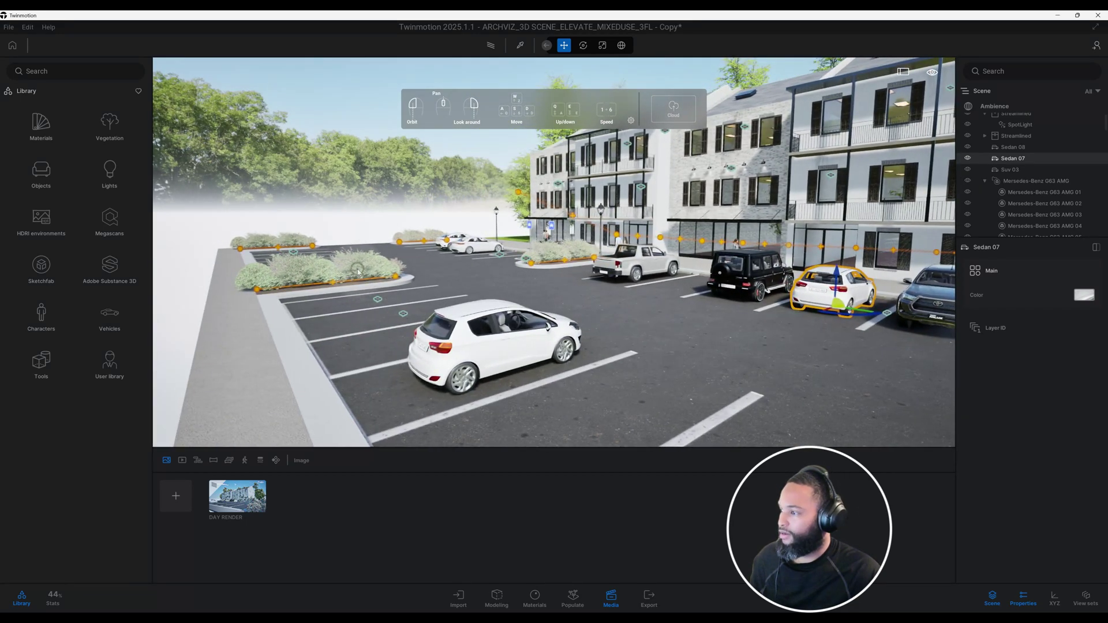
pyautogui.click(358, 271)
# Step: Orbit and pull back to a wide frontal view of the building and parked cars
pyautogui.moveTo(616, 350)
pyautogui.mouseDown()
pyautogui.moveTo(508, 346)
pyautogui.moveTo(405, 312)
pyautogui.moveTo(674, 341)
pyautogui.moveTo(640, 343)
pyautogui.mouseUp()
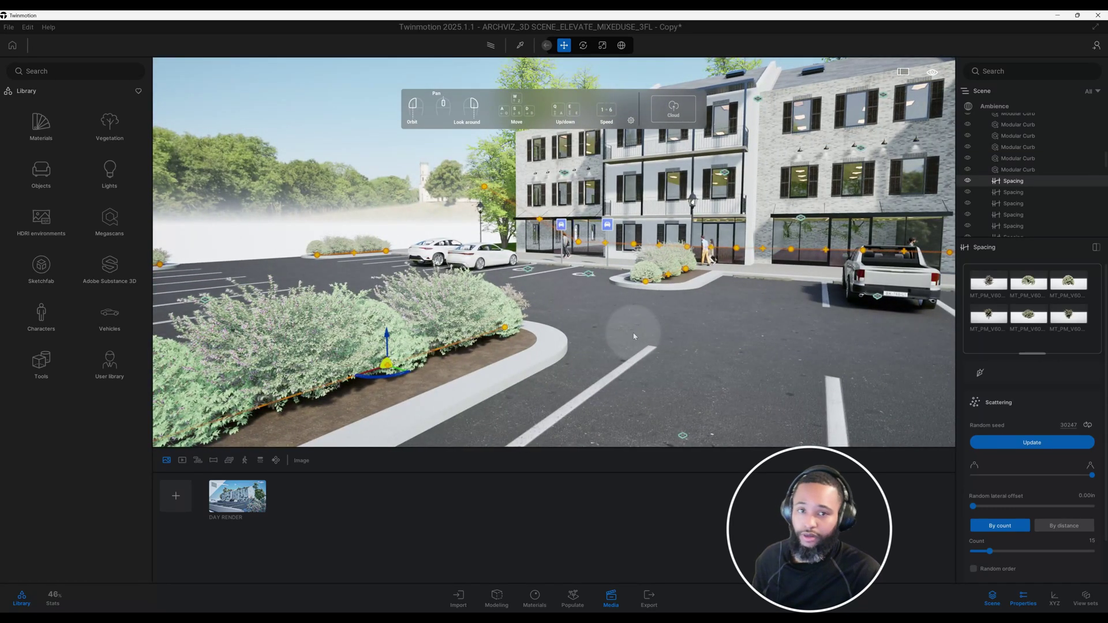
pyautogui.moveTo(633, 336); pyautogui.dragTo(716, 334)
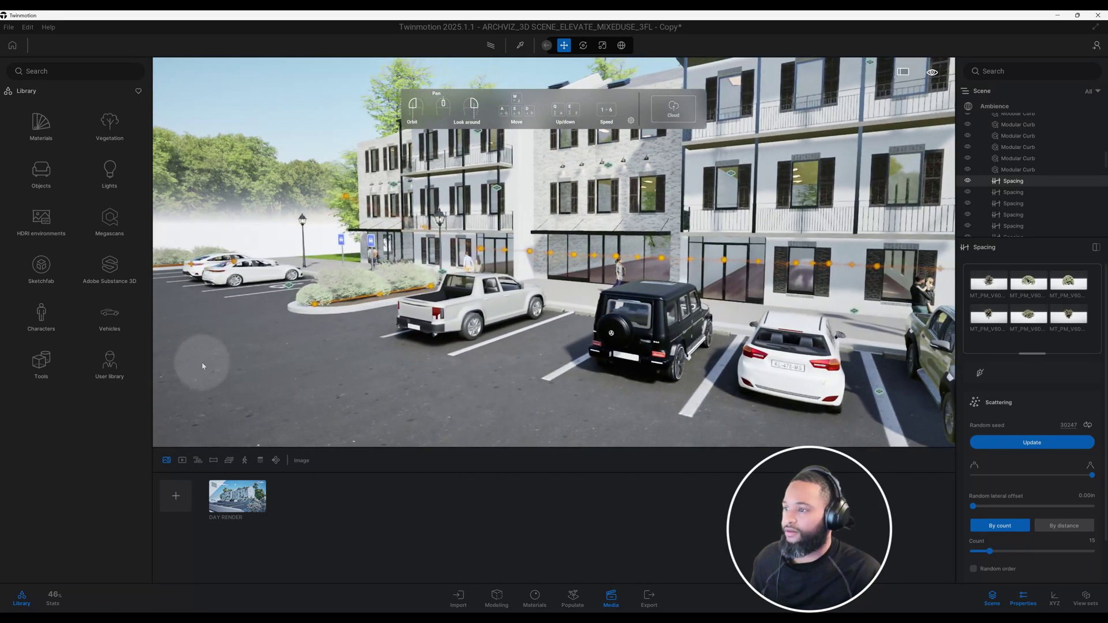
pyautogui.moveTo(217, 364); pyautogui.dragTo(718, 243)
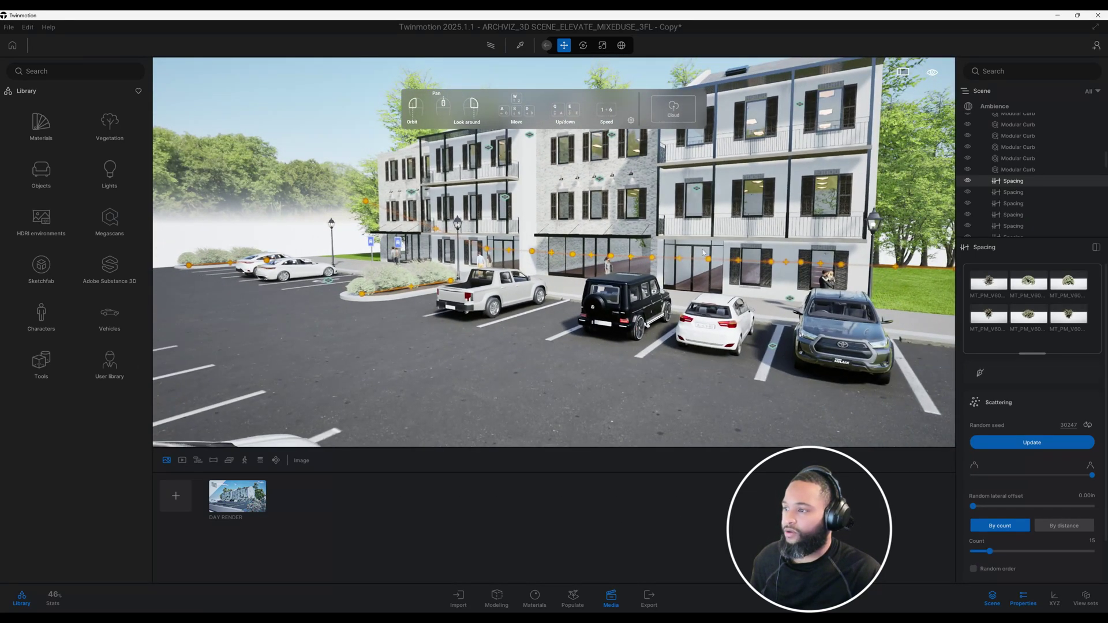
pyautogui.moveTo(655, 383); pyautogui.dragTo(902, 317)
pyautogui.moveTo(507, 365); pyautogui.dragTo(616, 364)
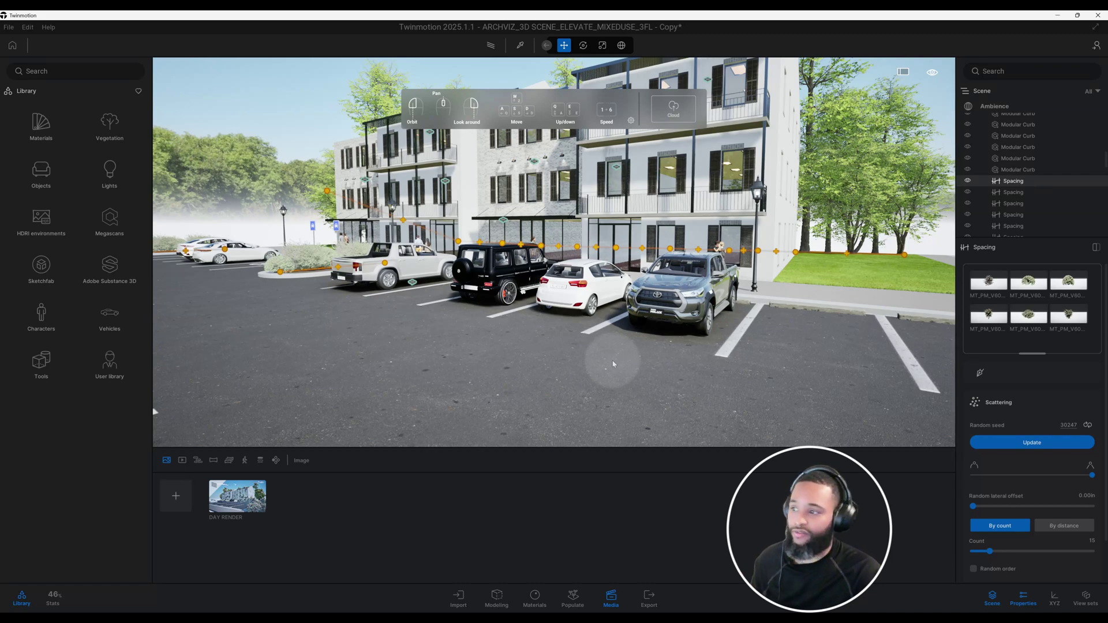
pyautogui.moveTo(613, 364)
pyautogui.mouseDown()
pyautogui.moveTo(638, 362)
pyautogui.moveTo(600, 355)
pyautogui.mouseUp()
# Step: Select the sidewalk lamp post, then jump to another viewpoint and fine-tune the building view
pyautogui.click(686, 205)
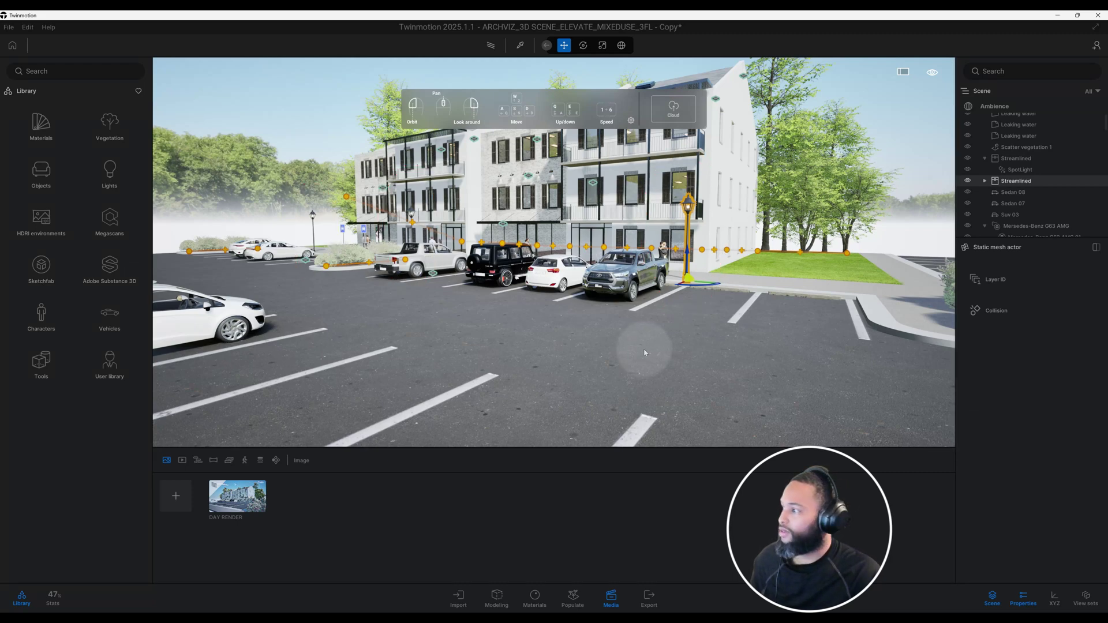
pyautogui.hotkey('shift', 'a')
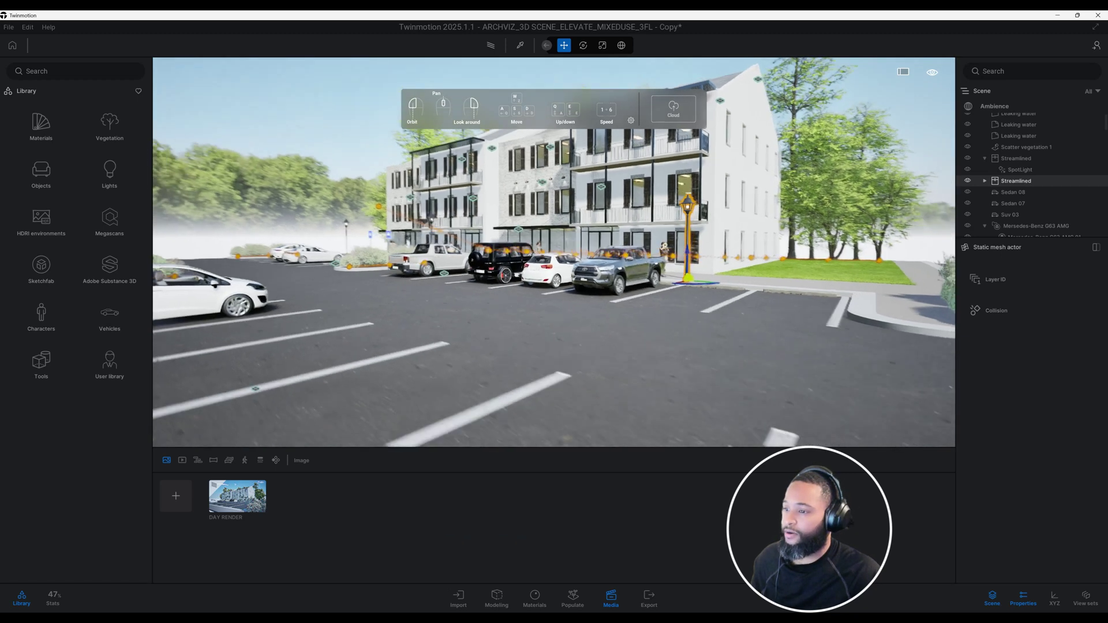
pyautogui.moveTo(629, 348); pyautogui.dragTo(615, 352)
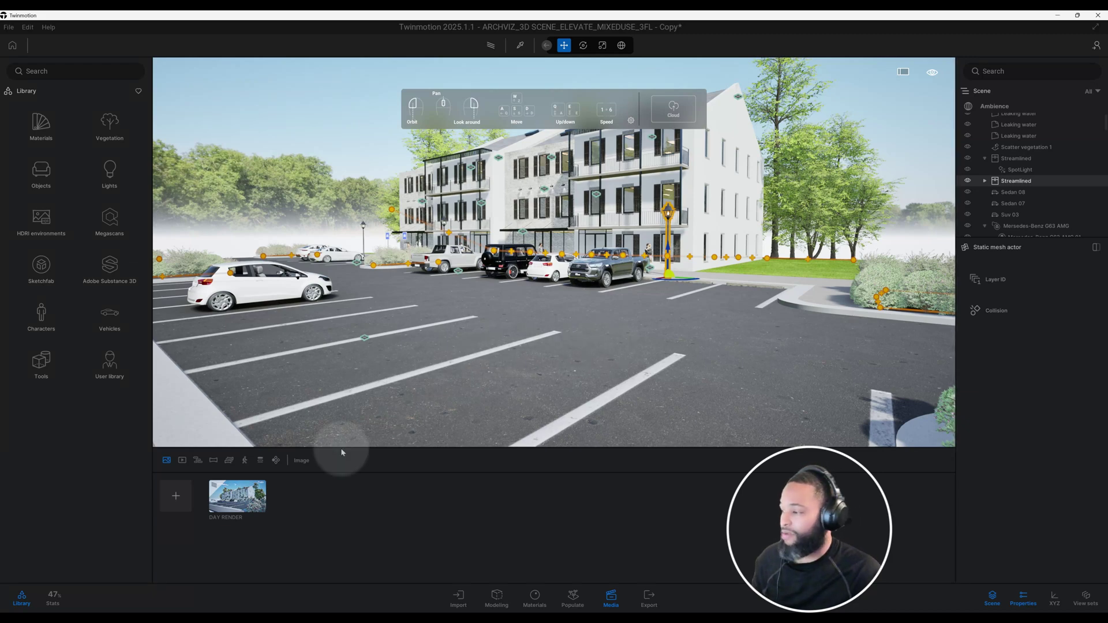
pyautogui.click(250, 505)
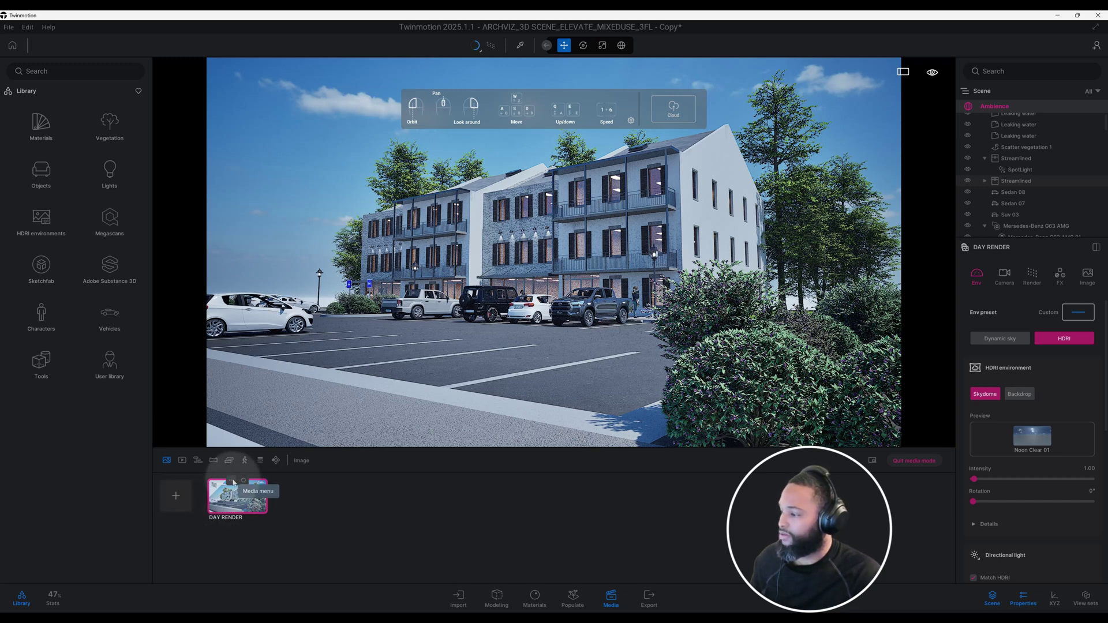
pyautogui.click(232, 481)
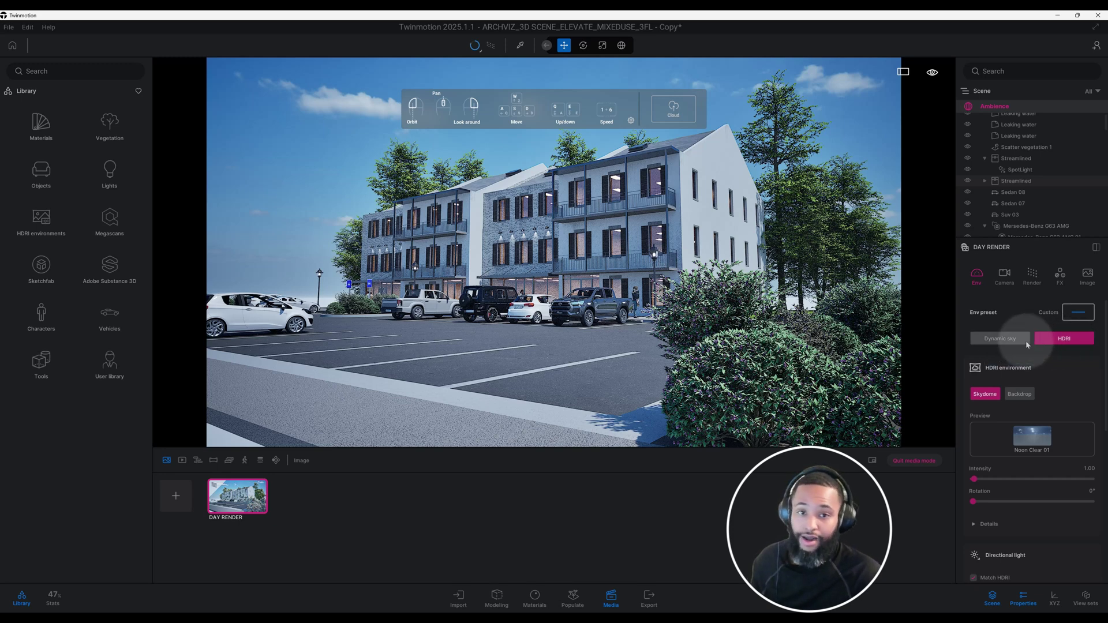
# Step: Switch the environment to Dynamic sky and set the time-of-day hour to 6
pyautogui.click(1007, 338)
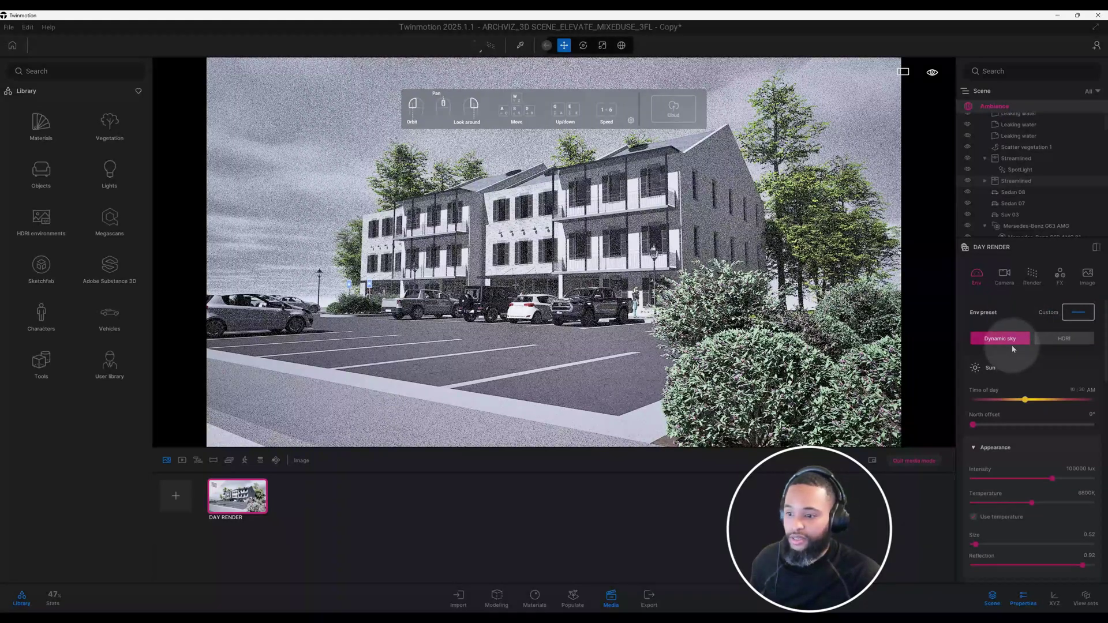
pyautogui.scroll(-1, 967, 364)
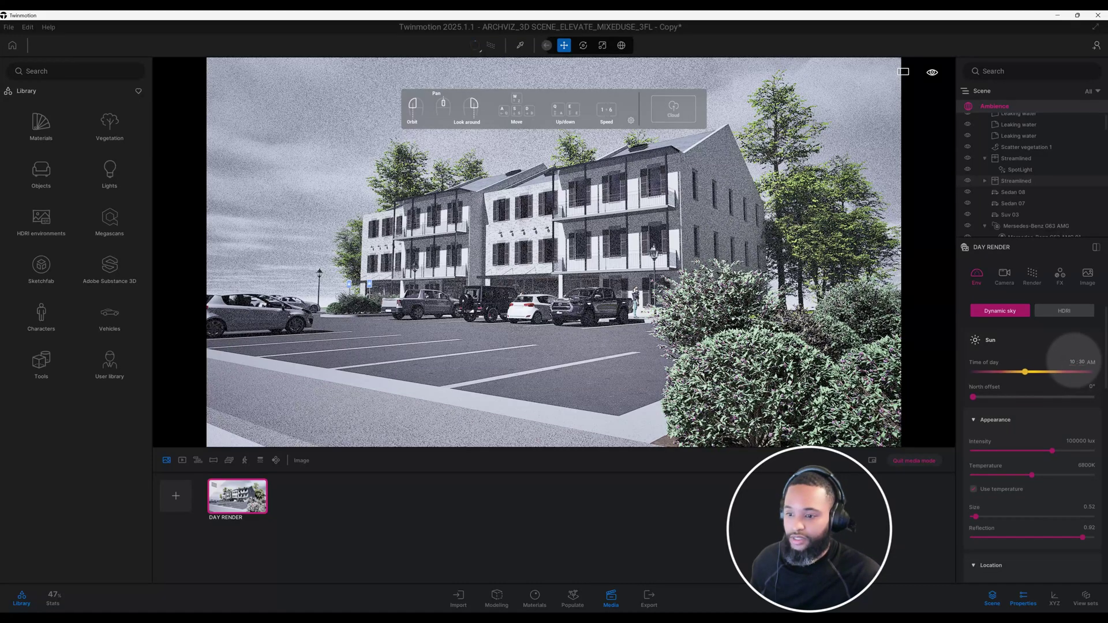
pyautogui.click(1069, 361)
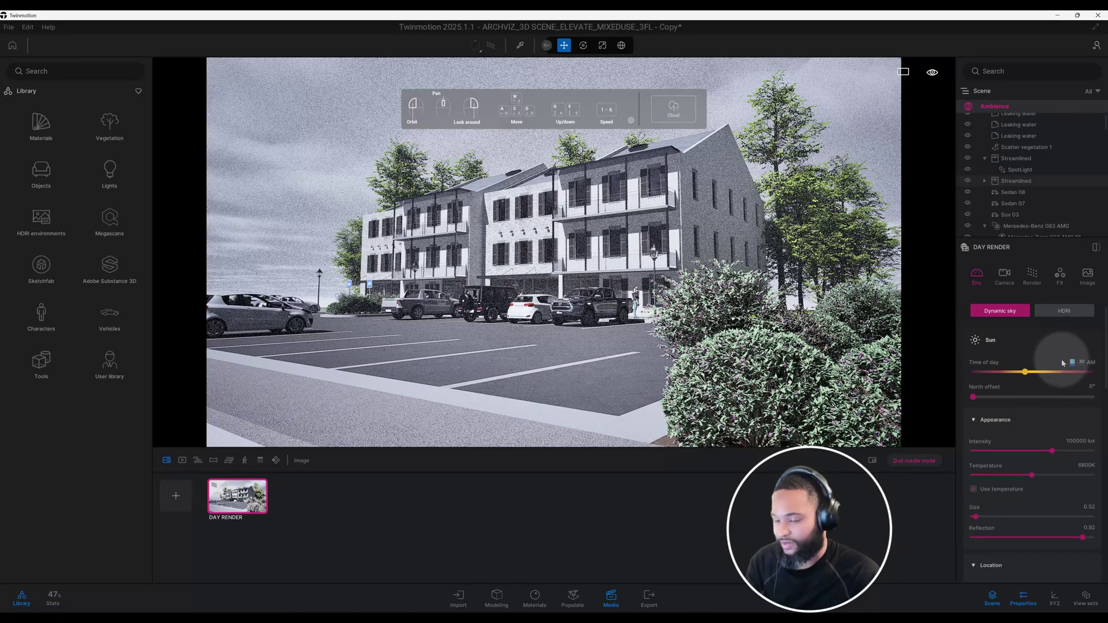
pyautogui.press('BackSpace')
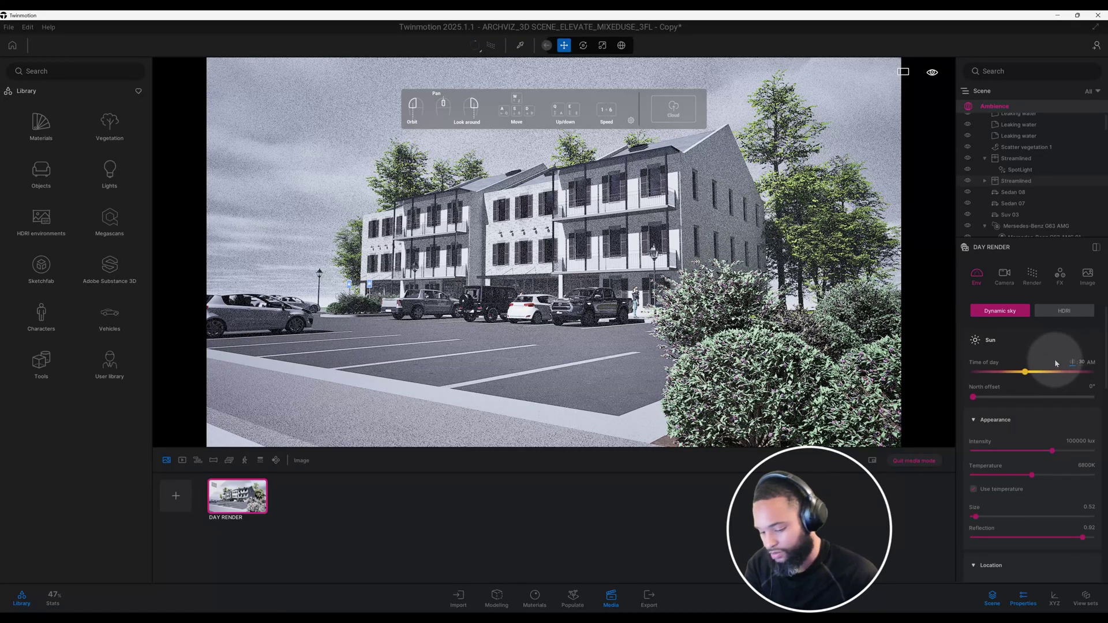
pyautogui.press('BackSpace')
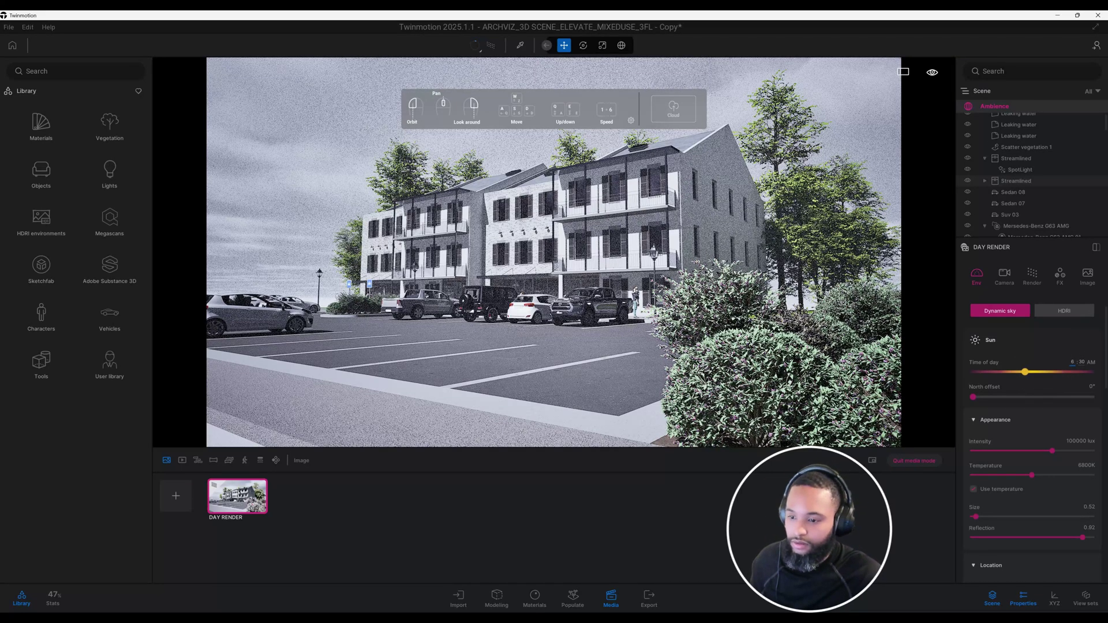
pyautogui.click(1089, 359)
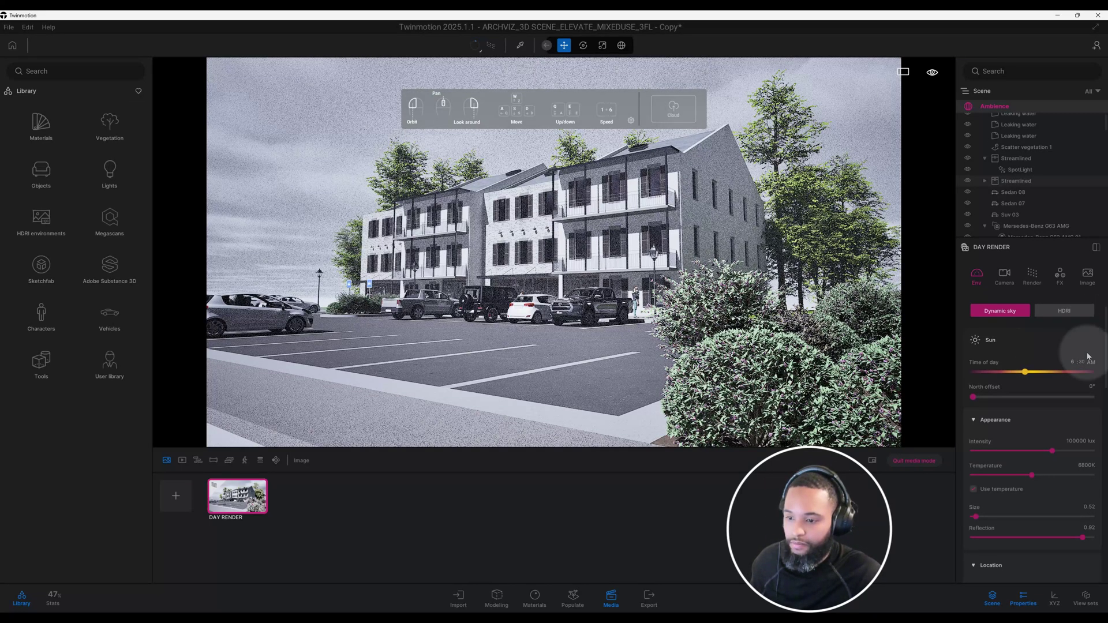
# Step: Set the time of day to PM with 30 minutes, giving 06:30 PM
pyautogui.click(1090, 361)
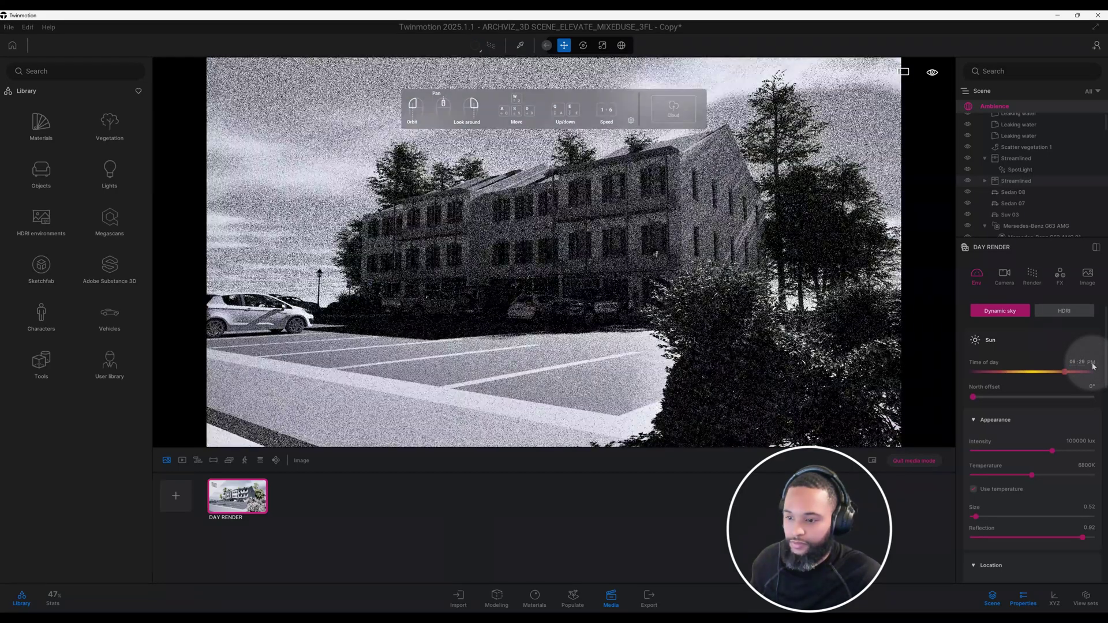
pyautogui.click(1087, 366)
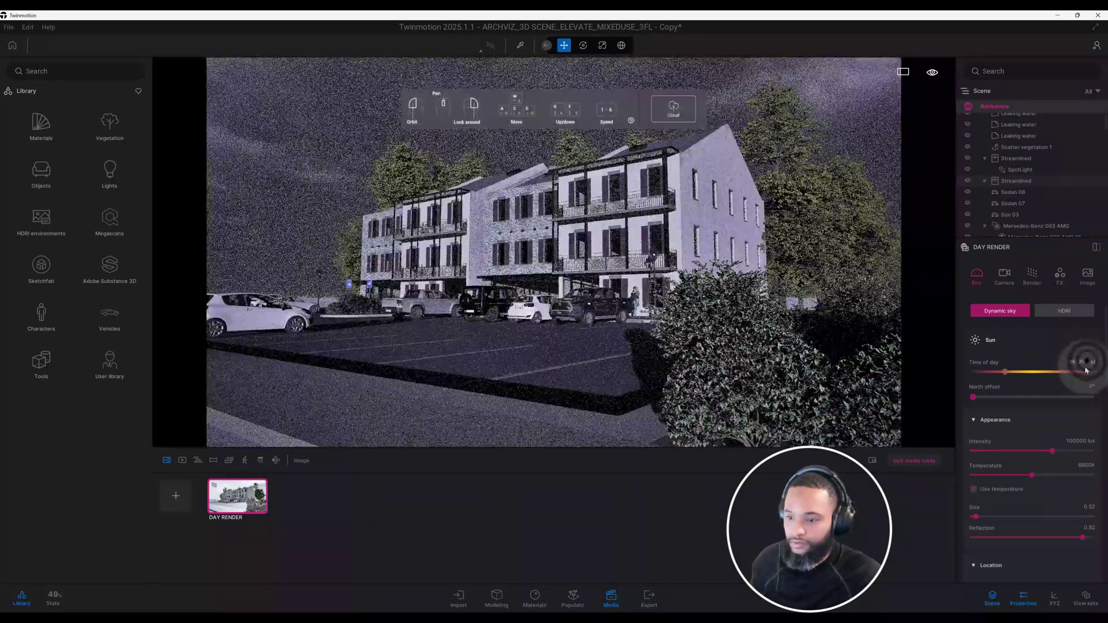
pyautogui.click(1090, 362)
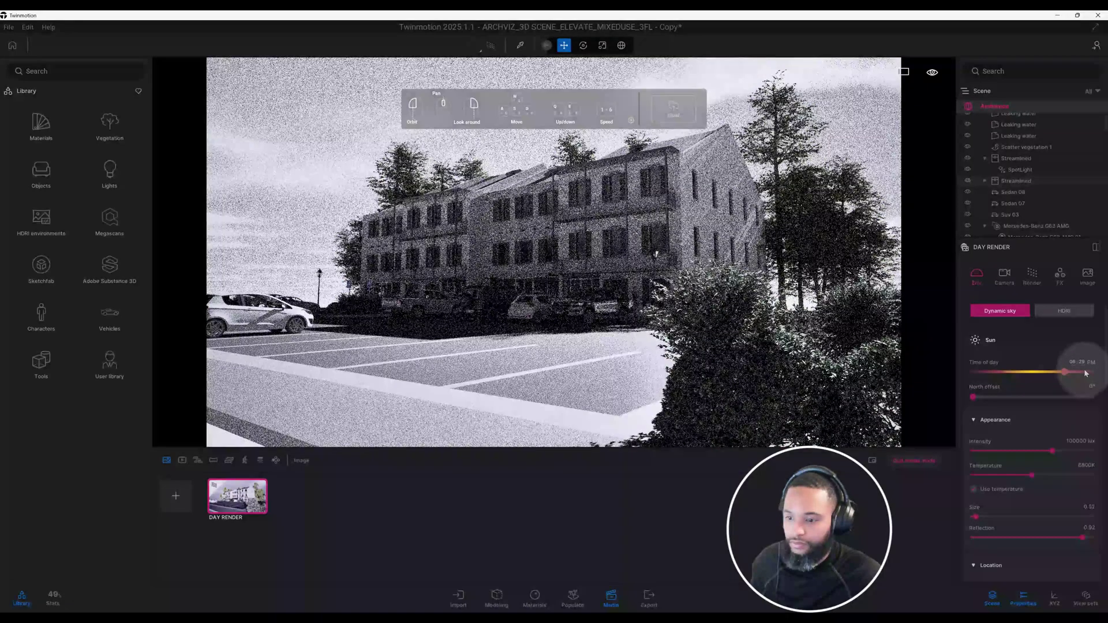
pyautogui.click(1090, 362)
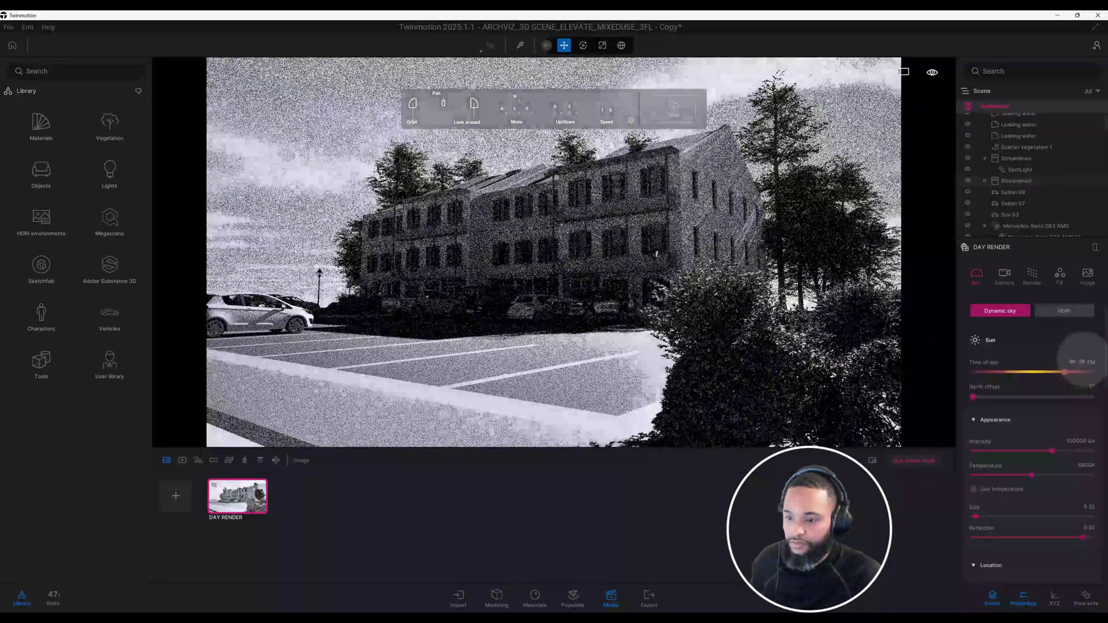
pyautogui.click(1054, 363)
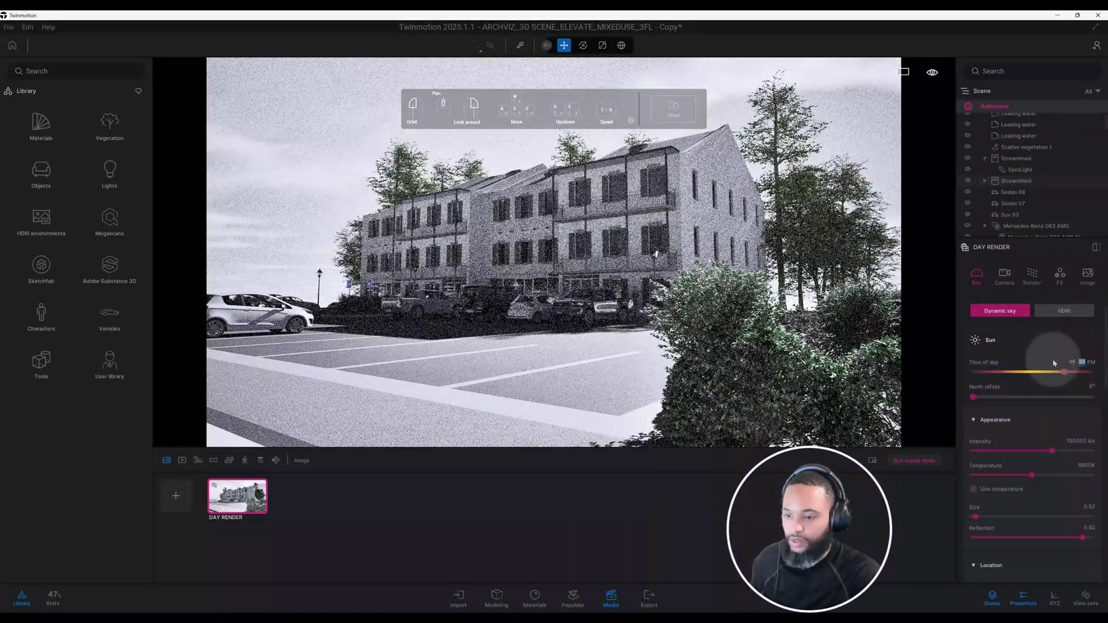
pyautogui.write('30')
pyautogui.press('Return')
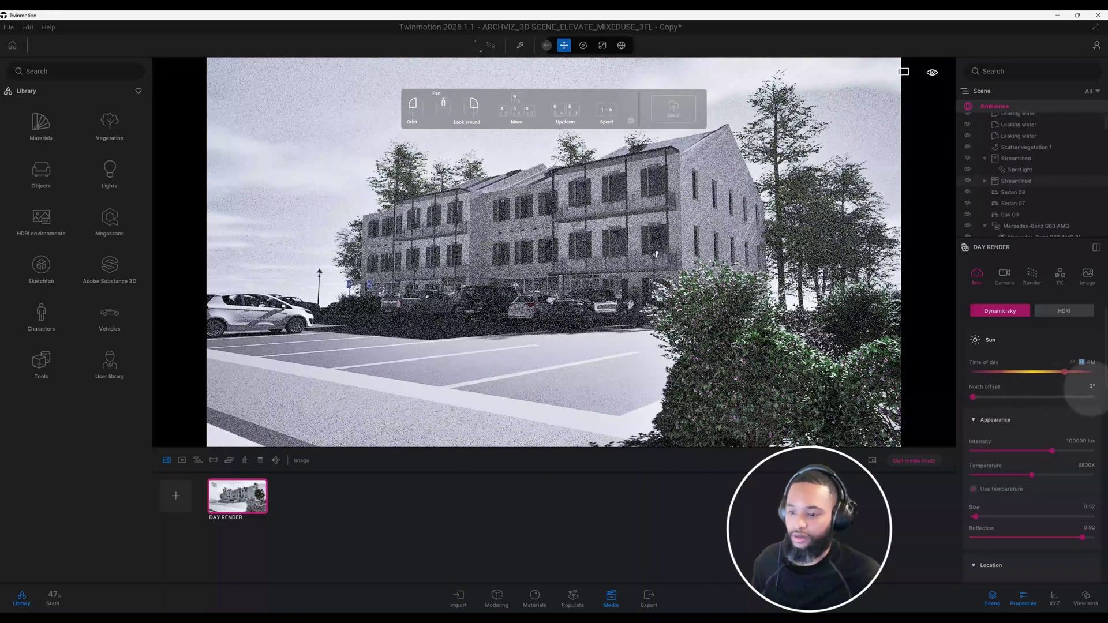
# Step: Enter a new sun north offset value of 30 and apply it
pyautogui.click(1090, 386)
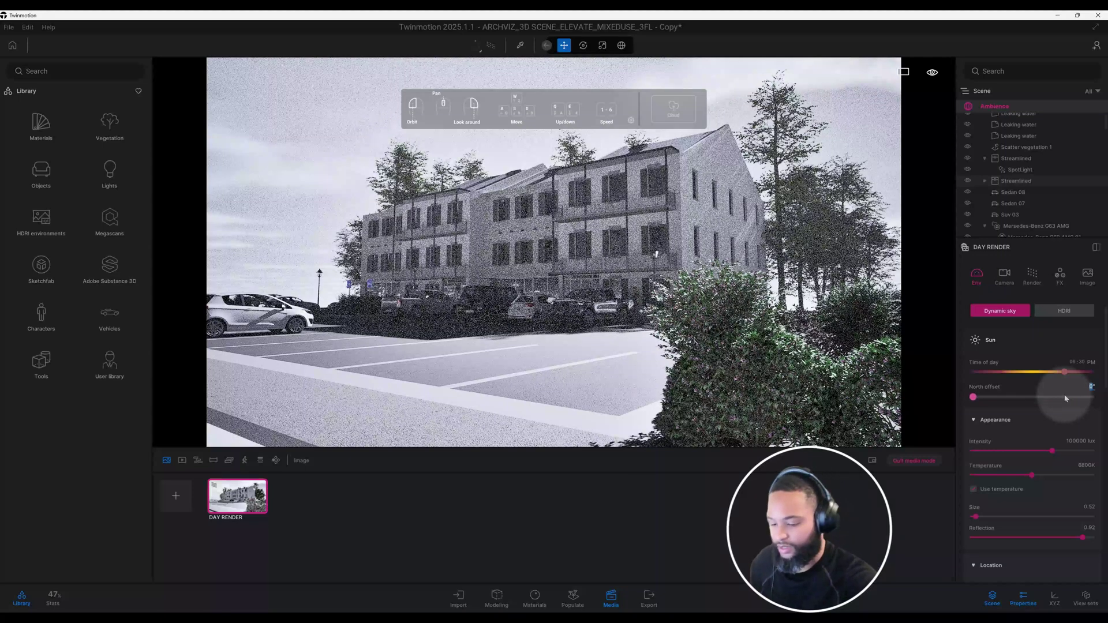
pyautogui.write('3')
pyautogui.write('0')
pyautogui.press('Return')
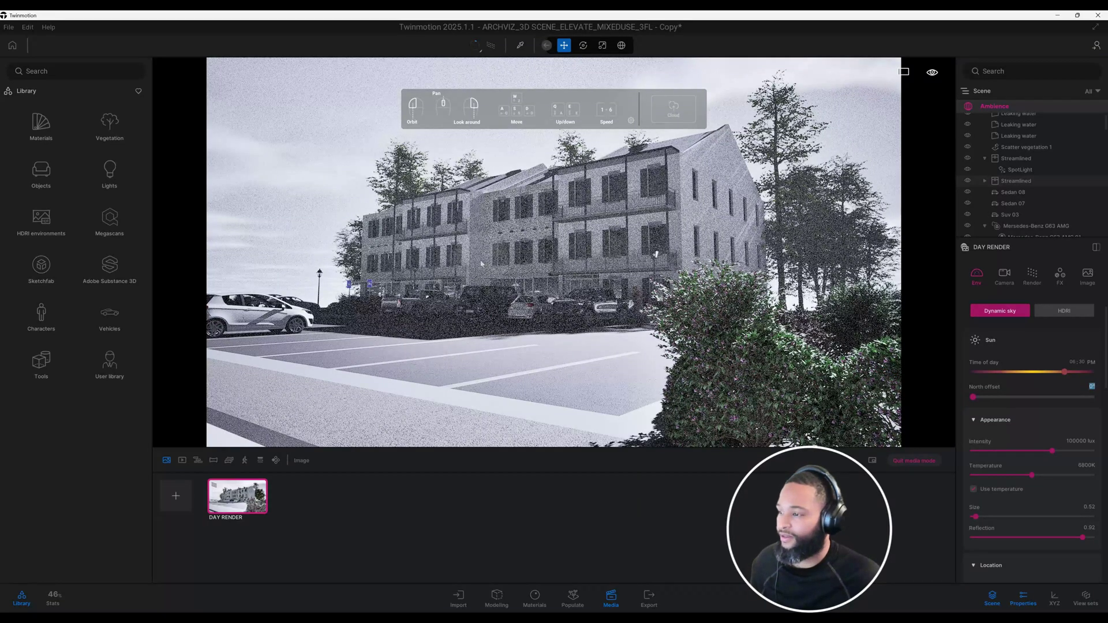
# Step: Lower the Path tracer's samples per pixel to 1024 in the Render detail settings
pyautogui.click(1034, 275)
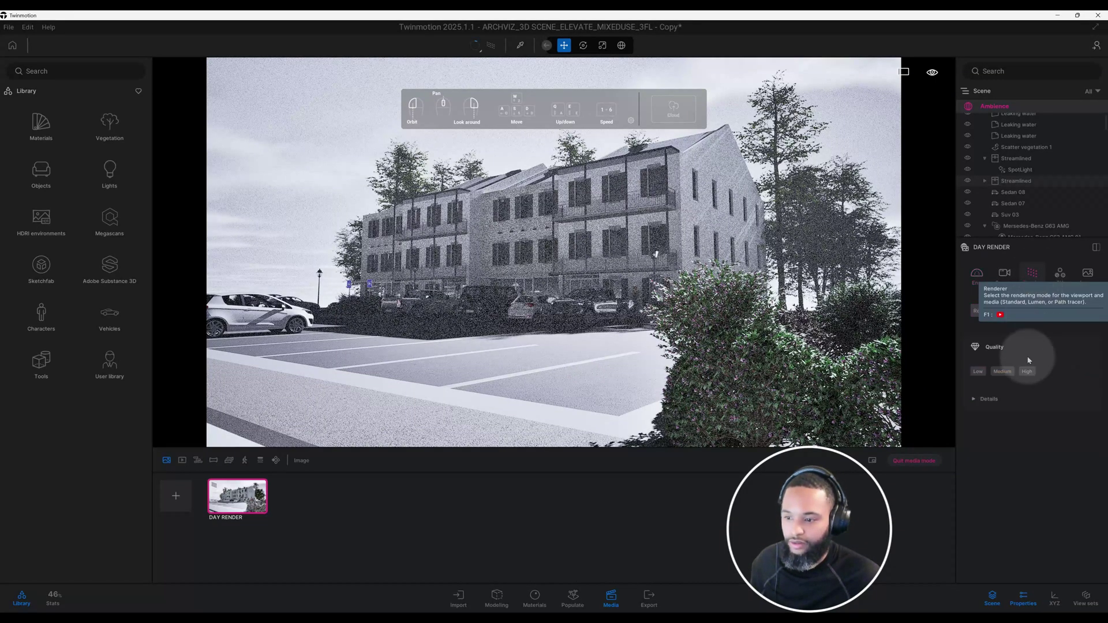
pyautogui.click(992, 405)
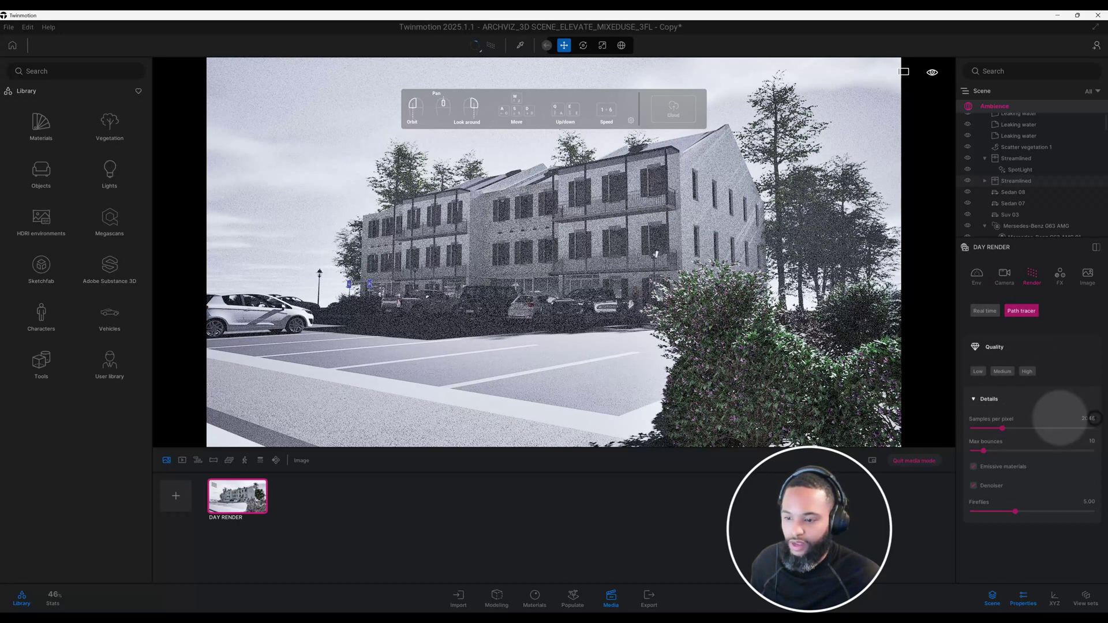
pyautogui.click(1088, 418)
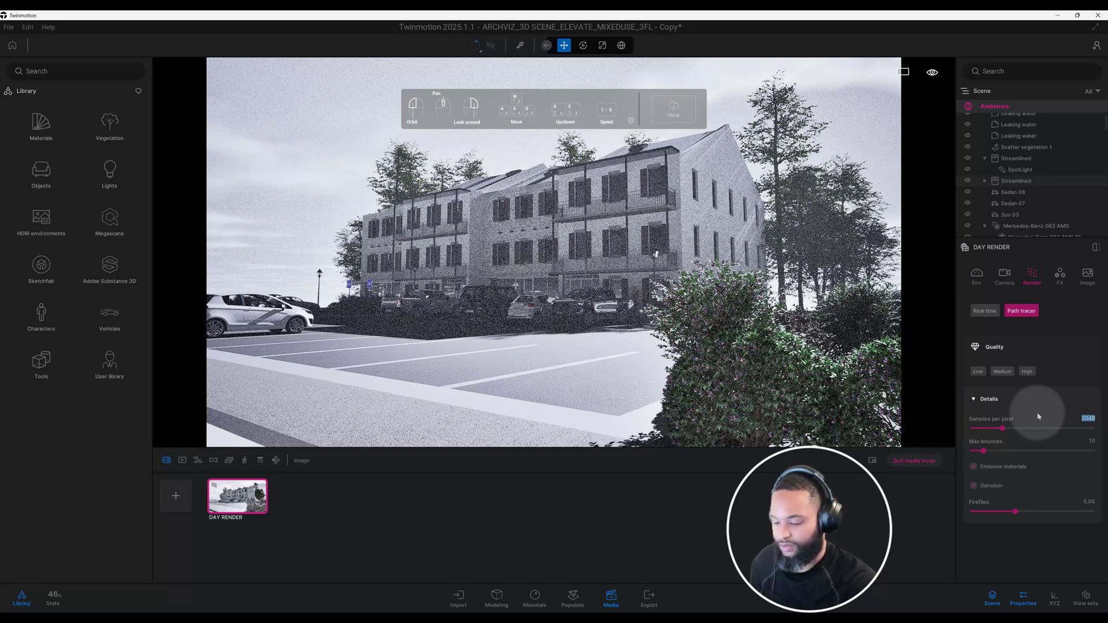
pyautogui.write('1024')
pyautogui.press('Return')
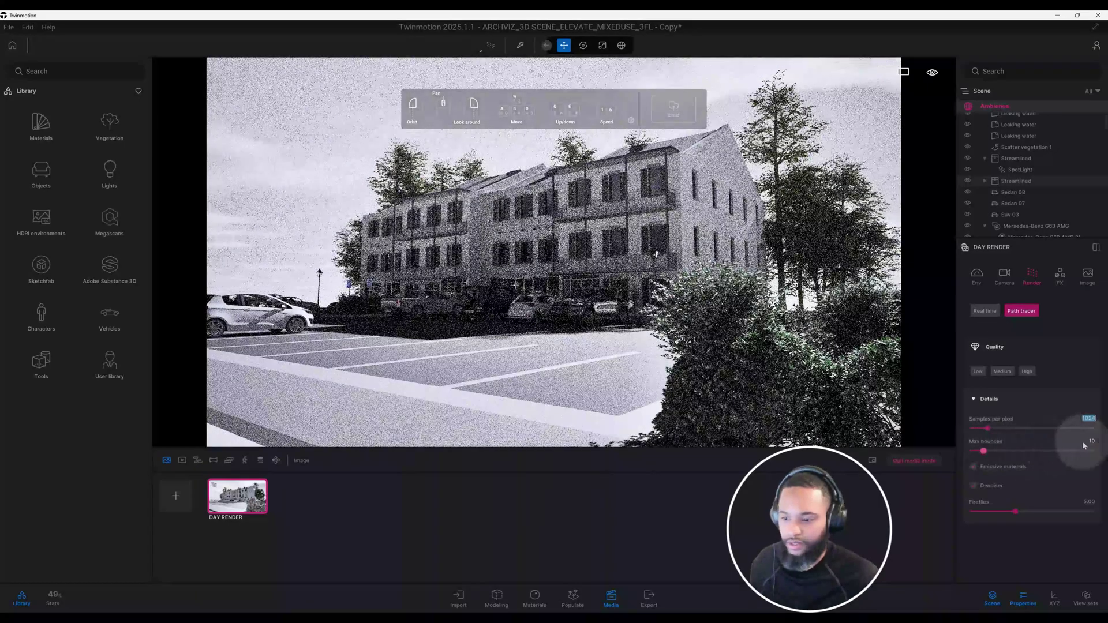
pyautogui.click(1022, 311)
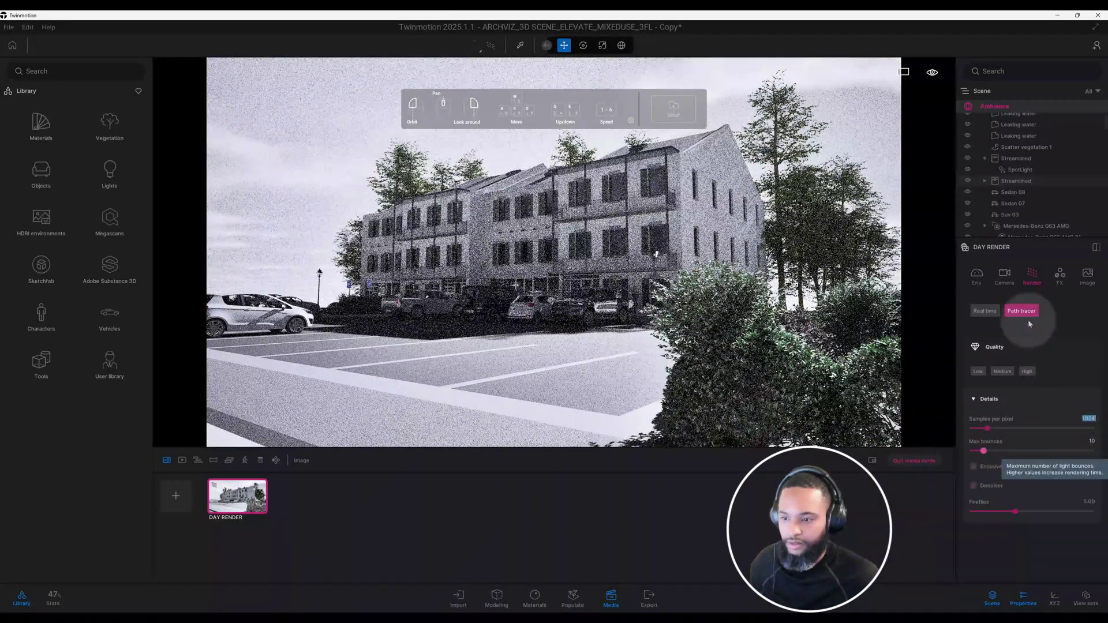
# Step: Rotate the sun's north offset to 360° and set the sun intensity to 100 lux
pyautogui.click(975, 276)
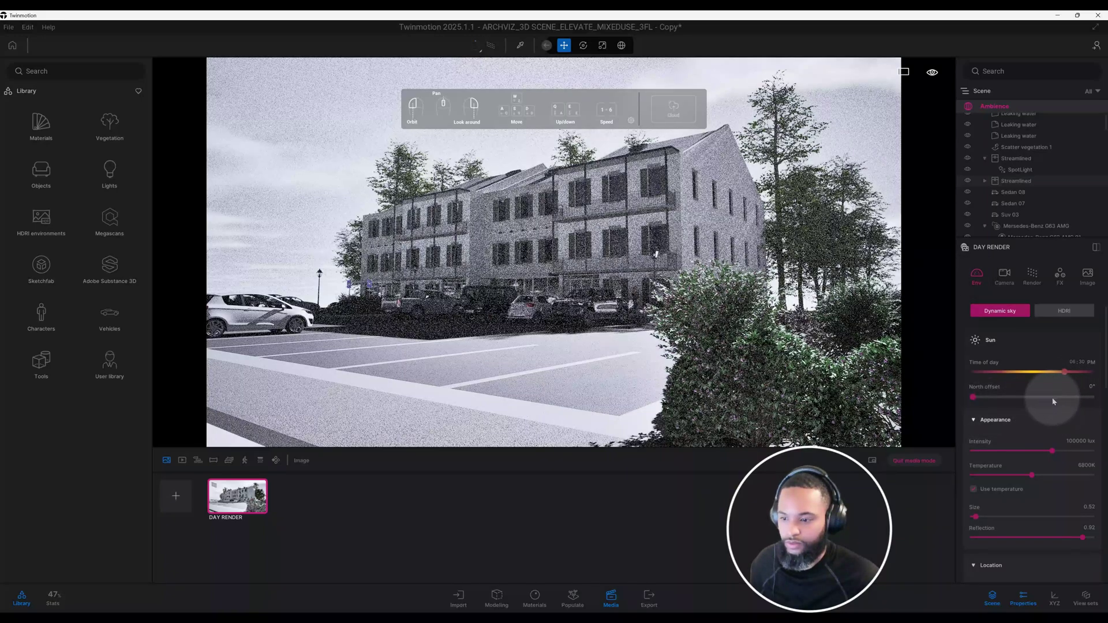
pyautogui.moveTo(972, 398); pyautogui.dragTo(1064, 420)
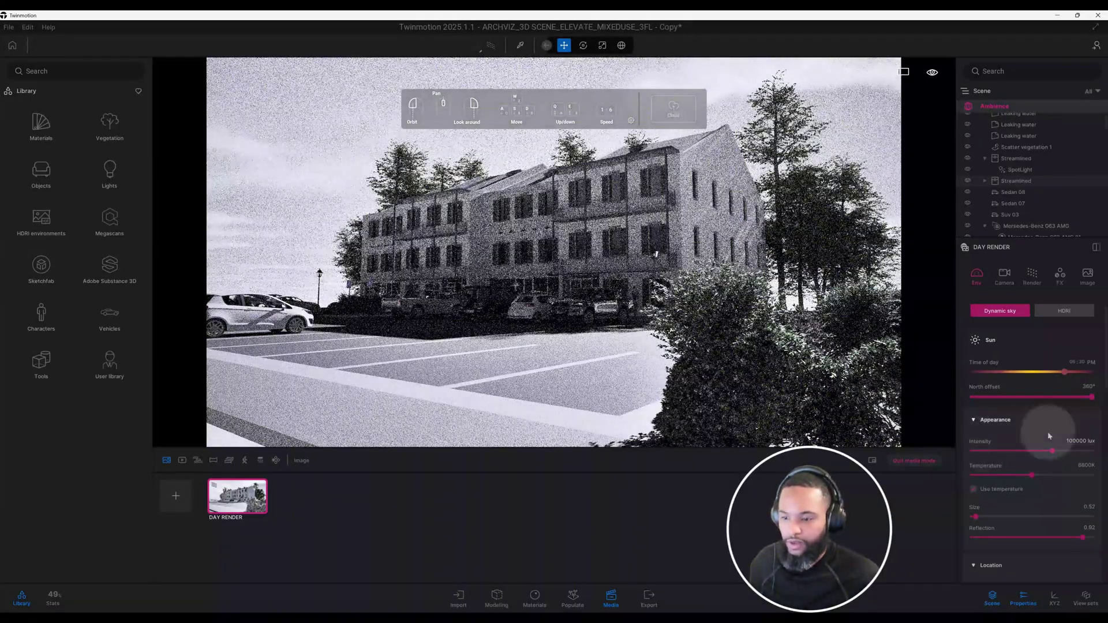
pyautogui.press('BackSpace')
pyautogui.click(1034, 443)
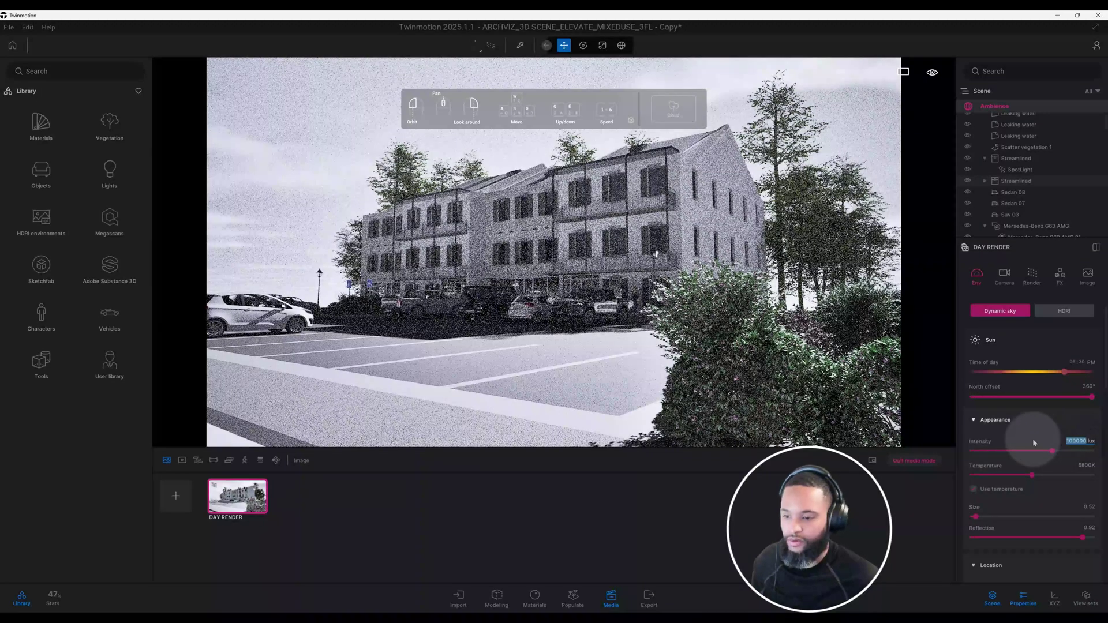
pyautogui.press('KP_1')
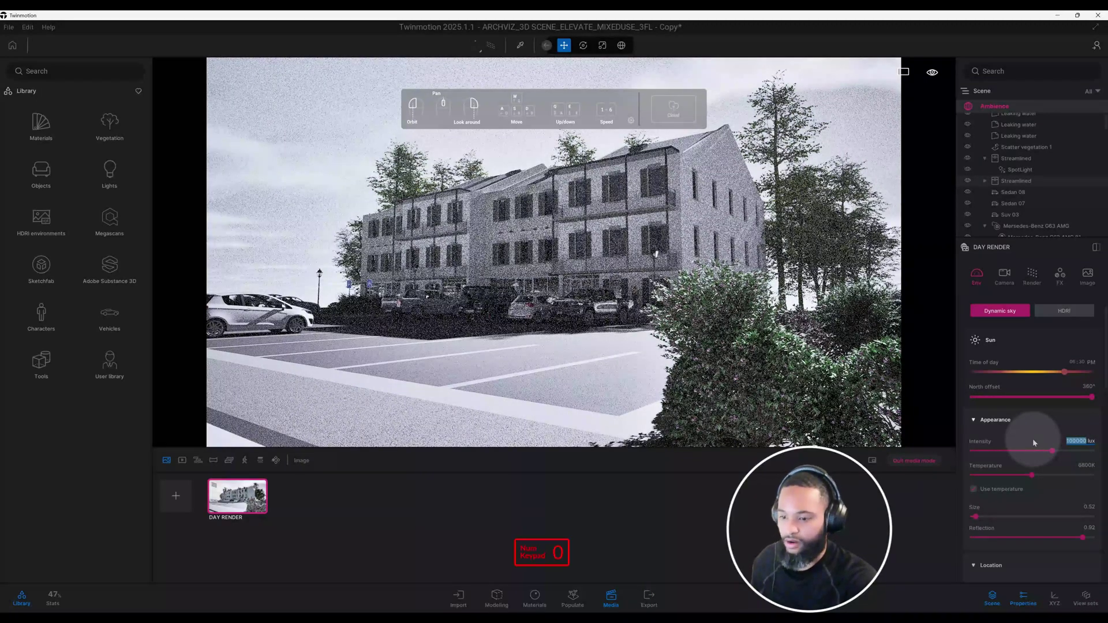
pyautogui.press('KP_Enter')
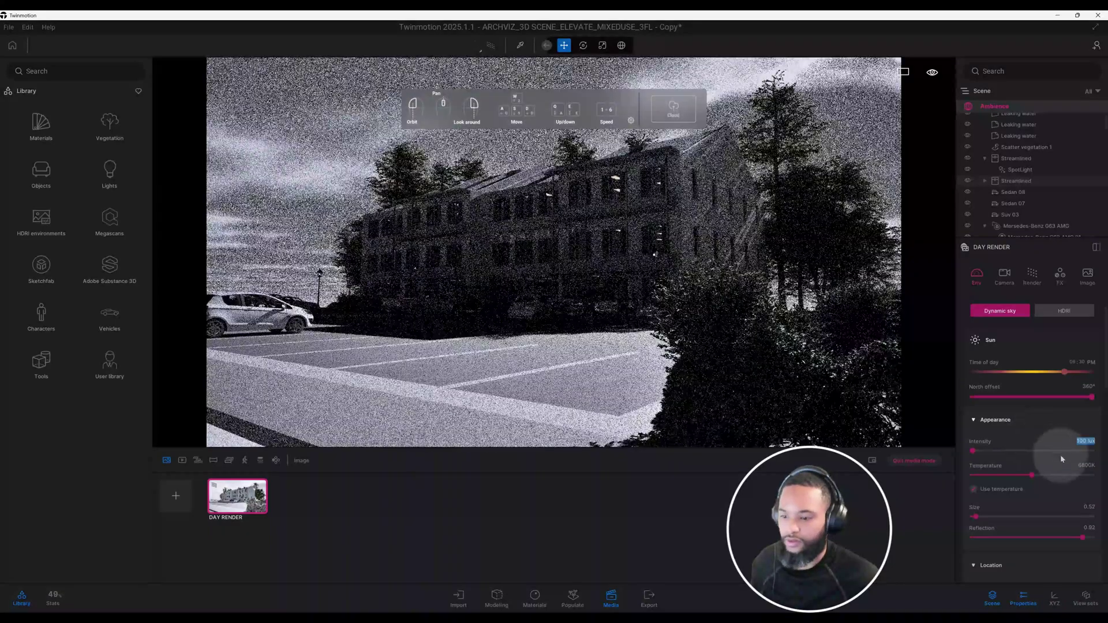
# Step: Set the sun's colour temperature to 5600K
pyautogui.click(1033, 476)
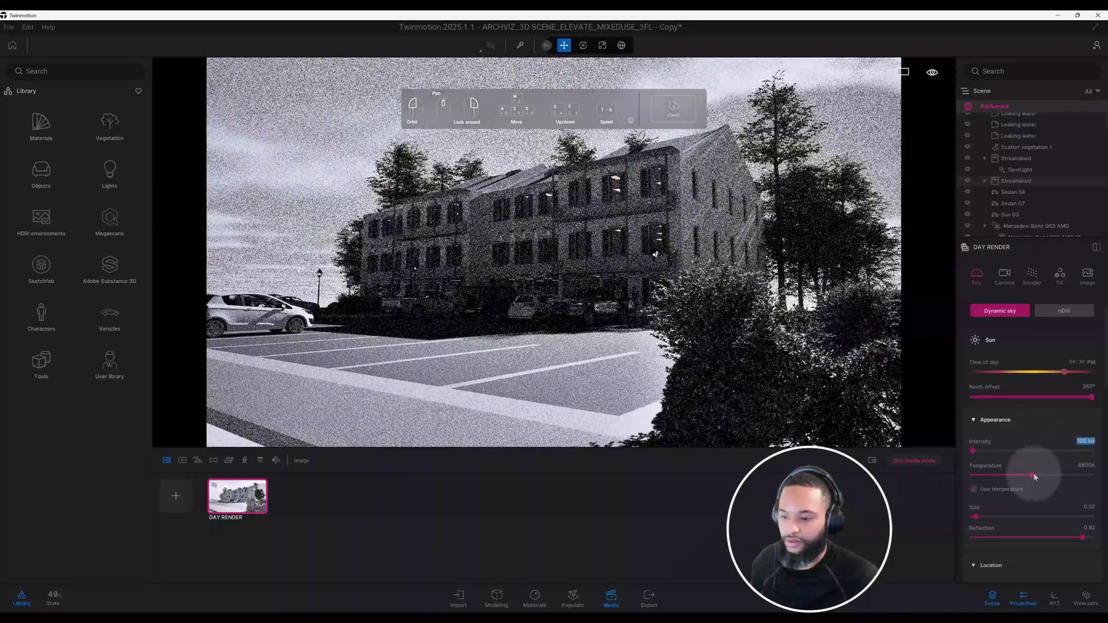
pyautogui.click(1048, 469)
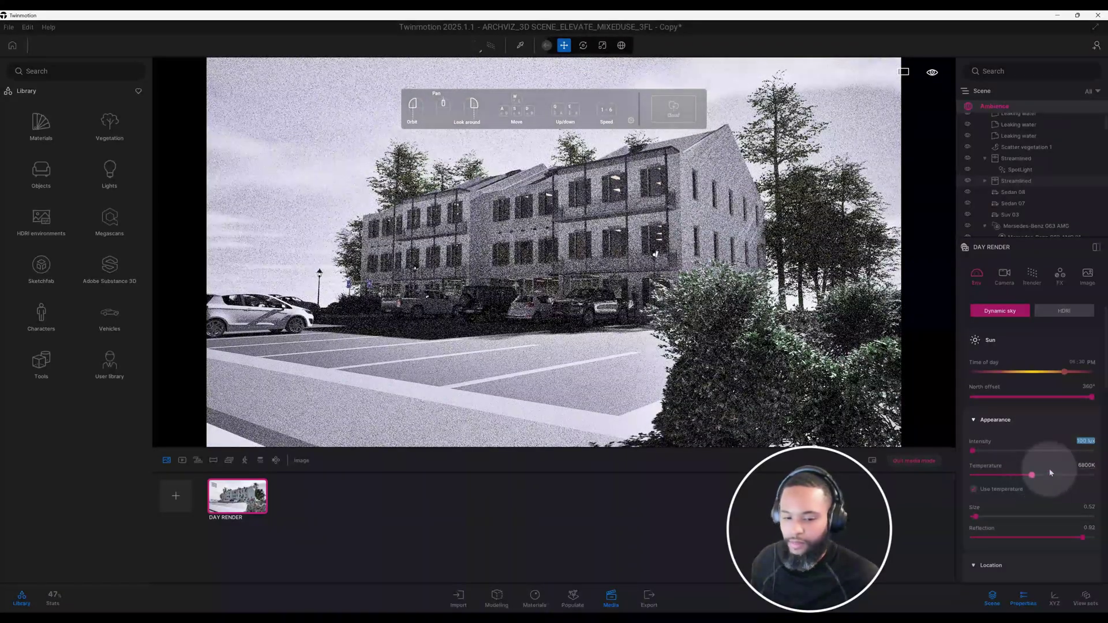
pyautogui.click(1092, 466)
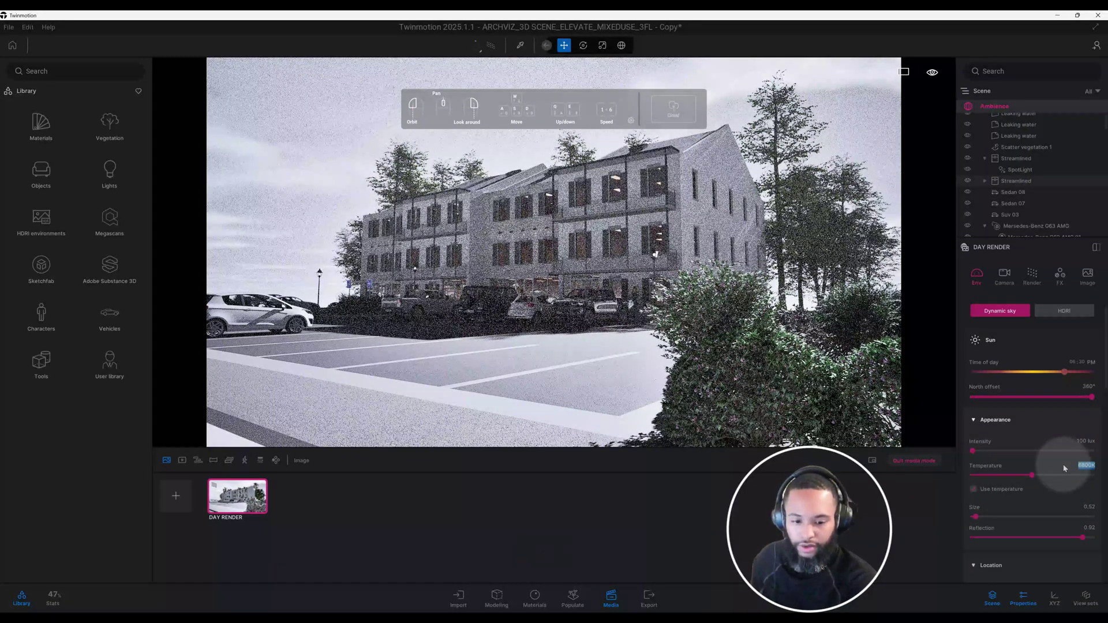
pyautogui.write('500')
pyautogui.press('Return')
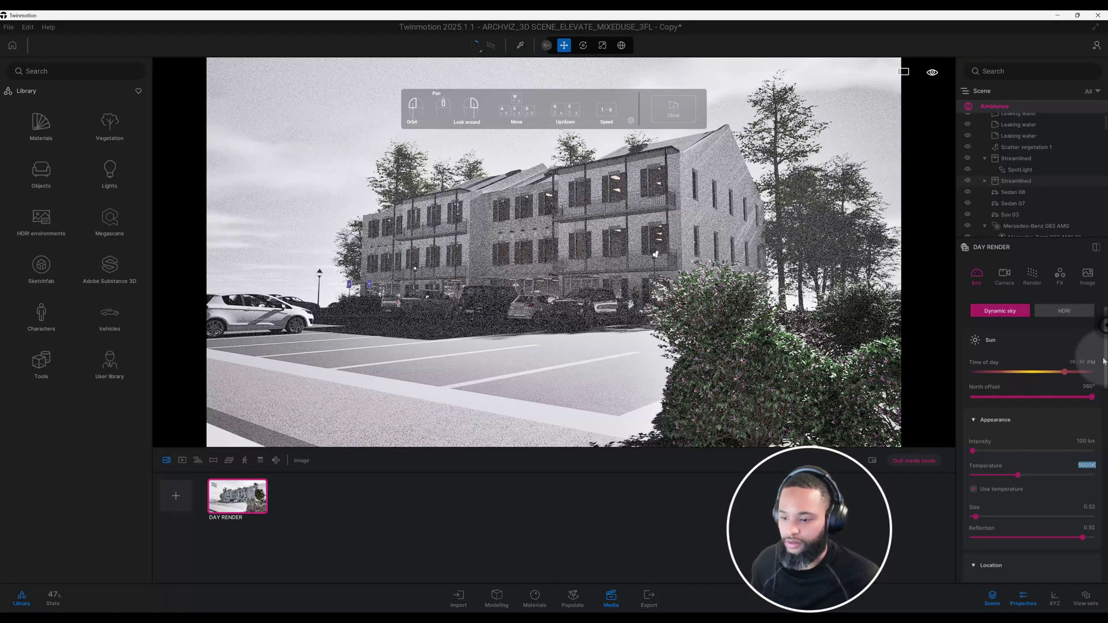
# Step: Enlarge the sun's size from 0.52 to 6.84
pyautogui.moveTo(1103, 340); pyautogui.dragTo(1103, 376)
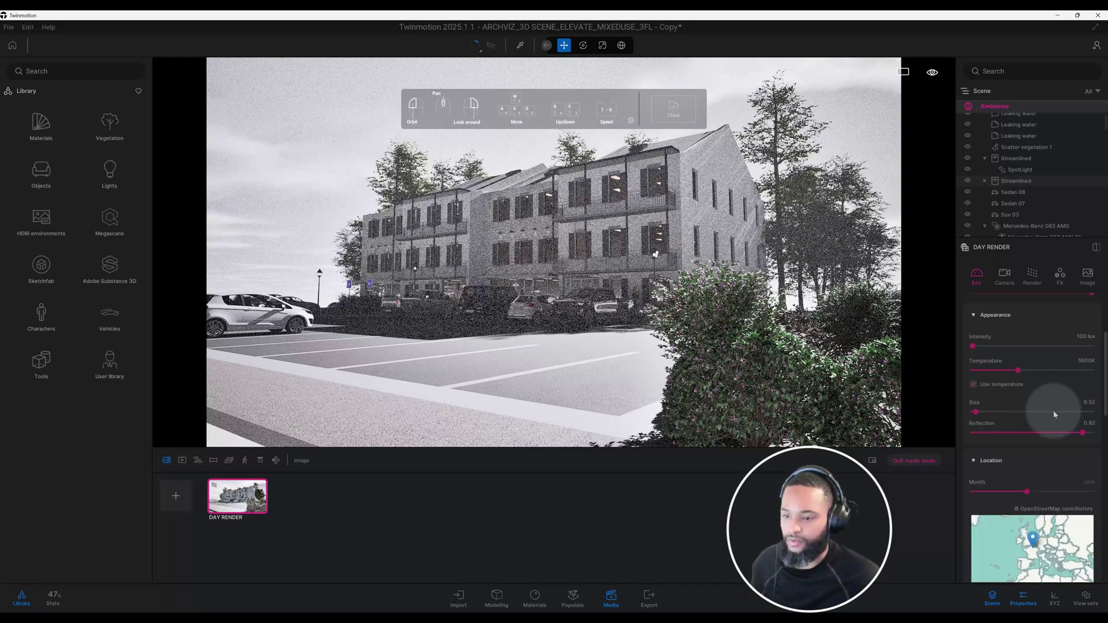
pyautogui.scroll(-1, 1047, 423)
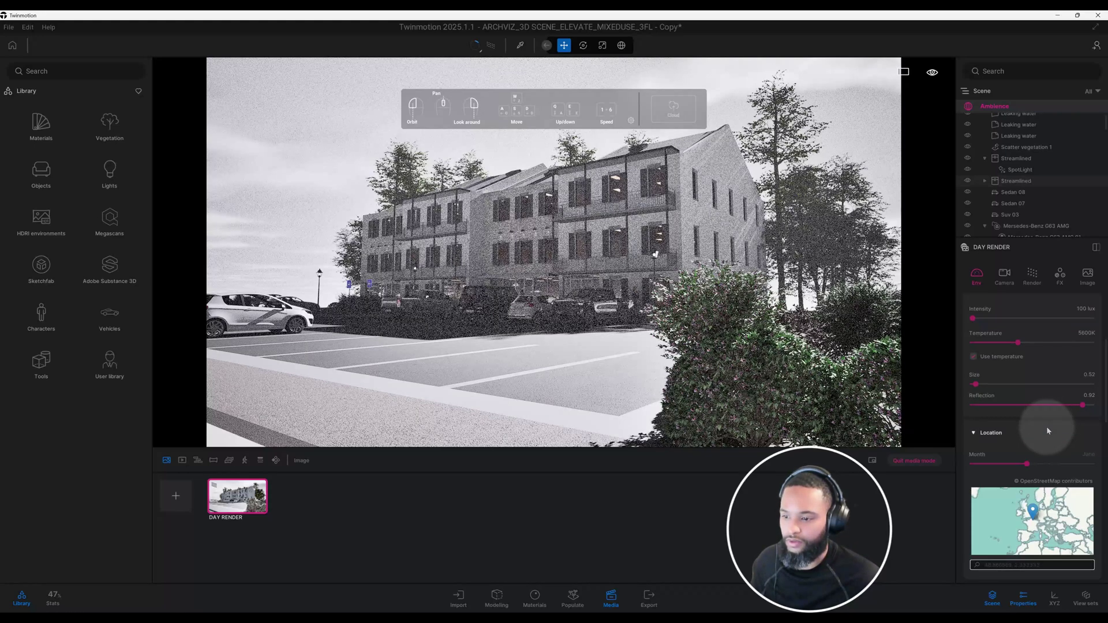
pyautogui.scroll(-1, 1048, 429)
pyautogui.scroll(2, 1048, 420)
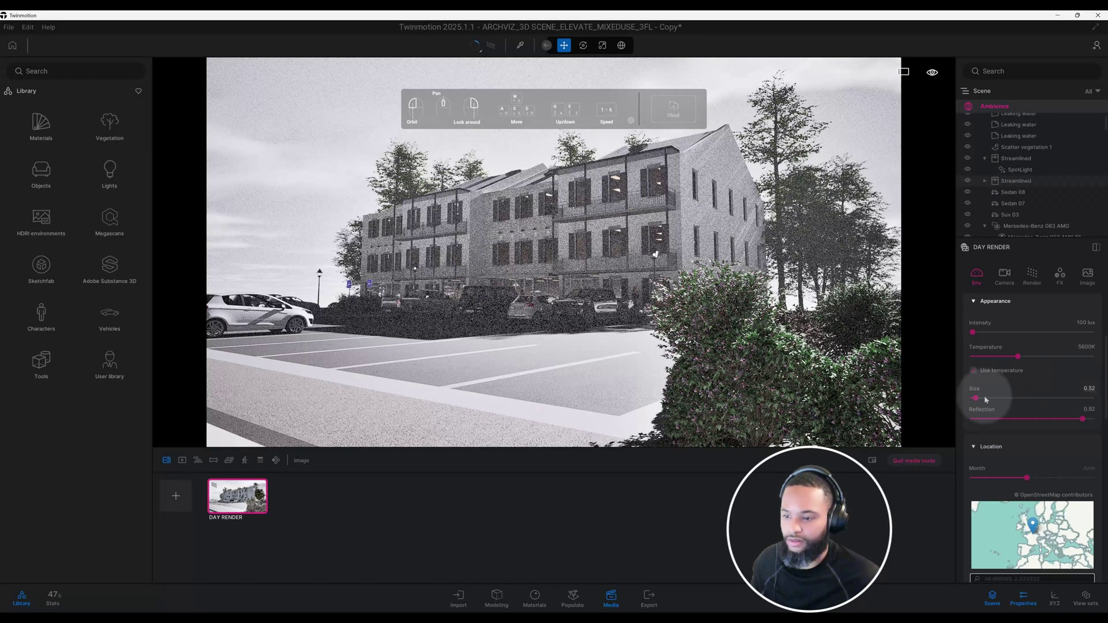
pyautogui.click(1090, 389)
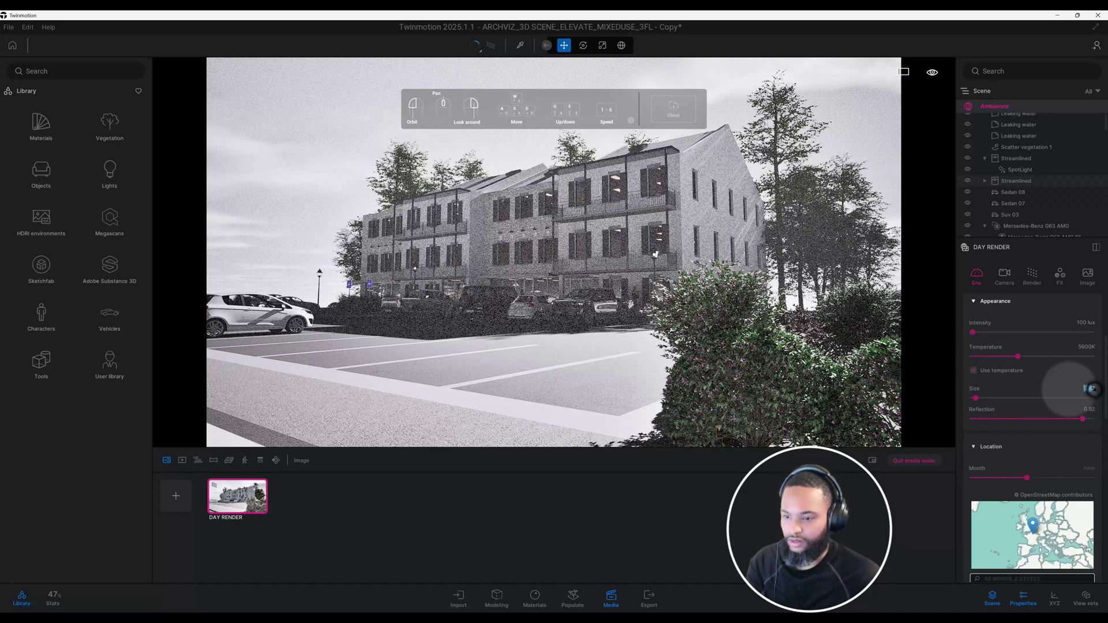
pyautogui.press('BackSpace')
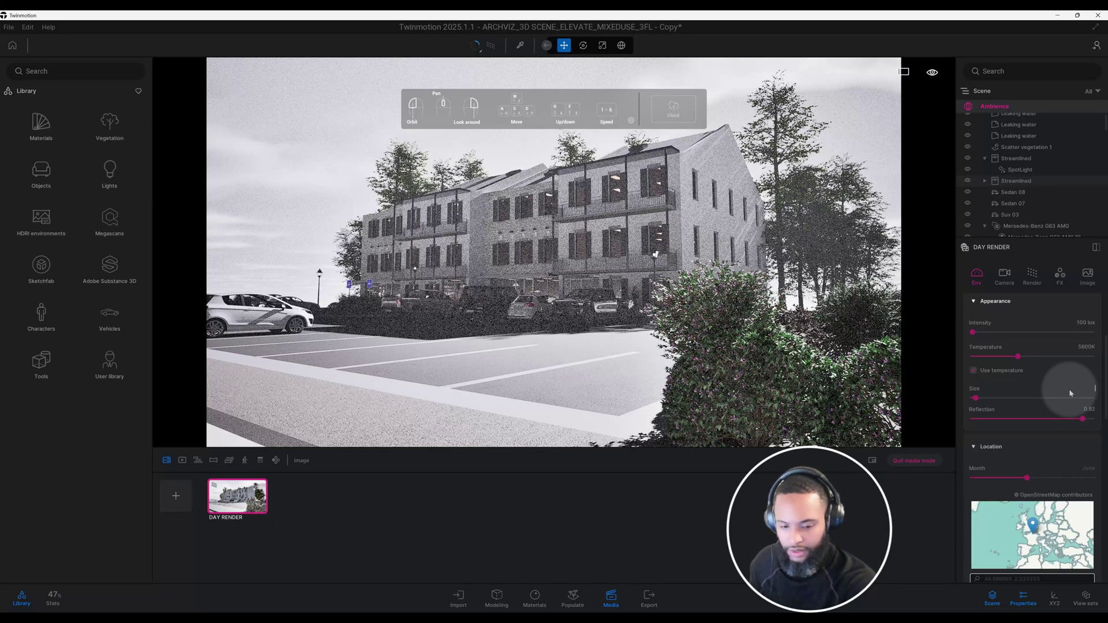
pyautogui.press('KP_8')
pyautogui.press('KP_Enter')
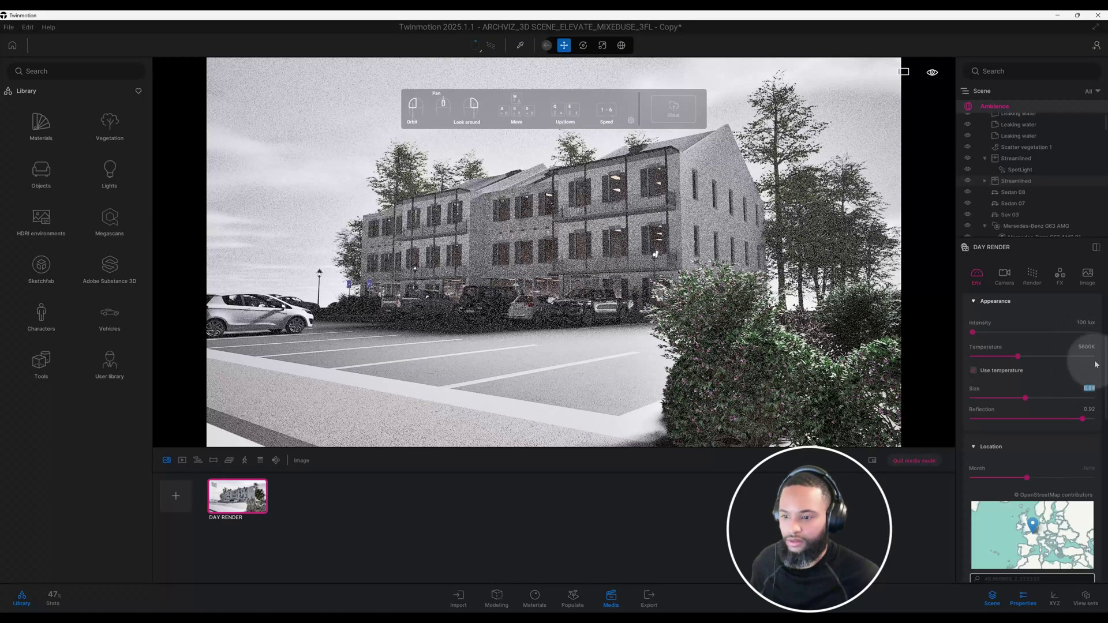
# Step: Move the location month slider from June to May
pyautogui.moveTo(1106, 355); pyautogui.dragTo(1105, 372)
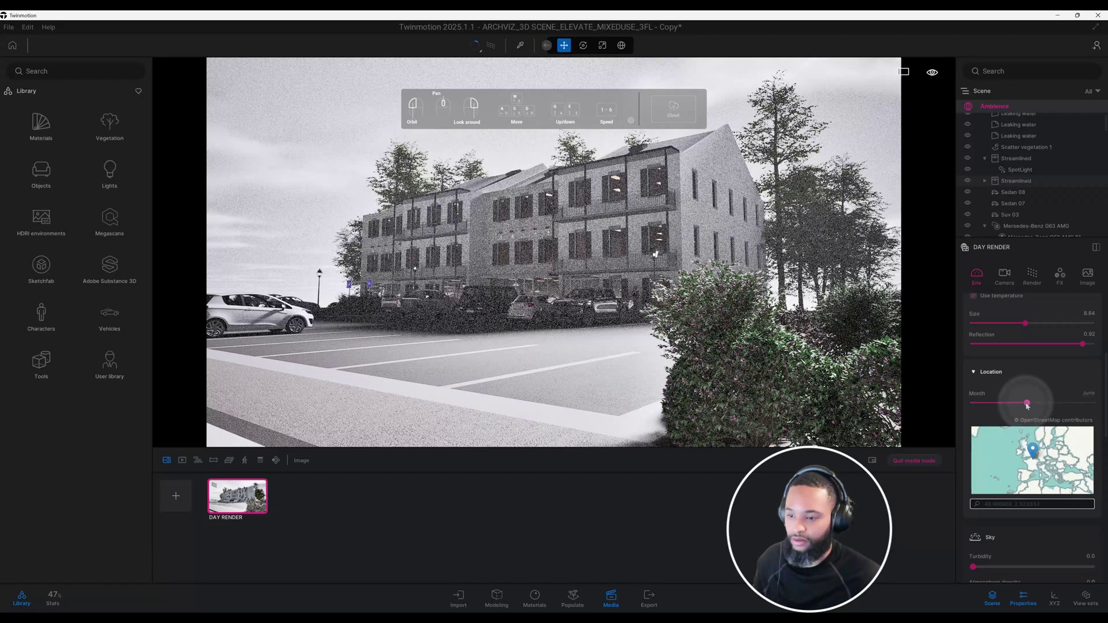
pyautogui.moveTo(1020, 402); pyautogui.dragTo(1016, 403)
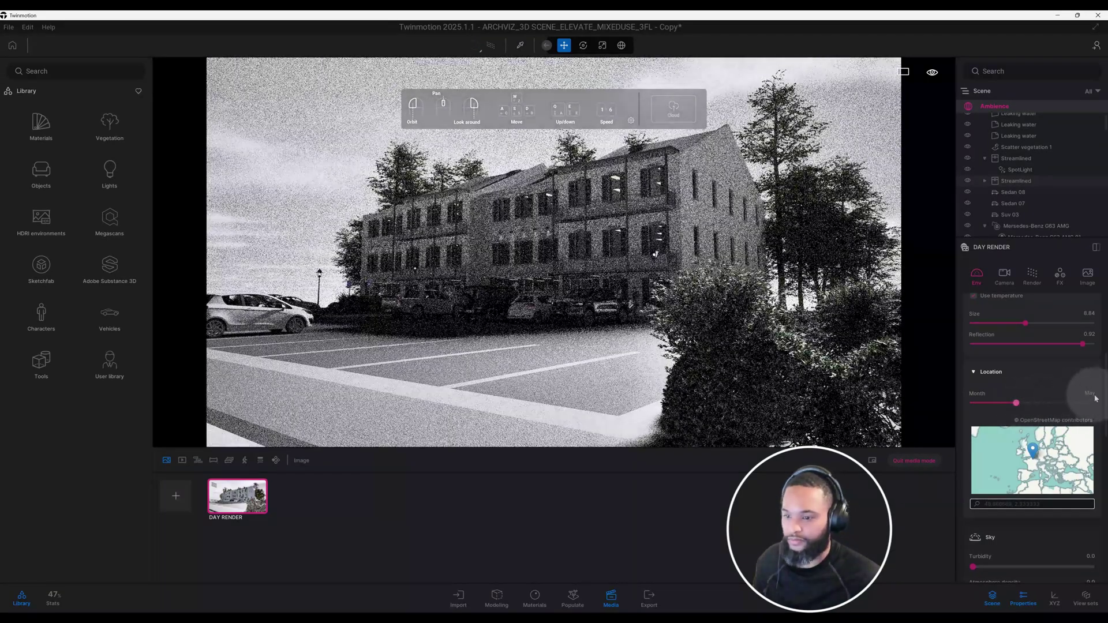
pyautogui.scroll(-3, 1104, 407)
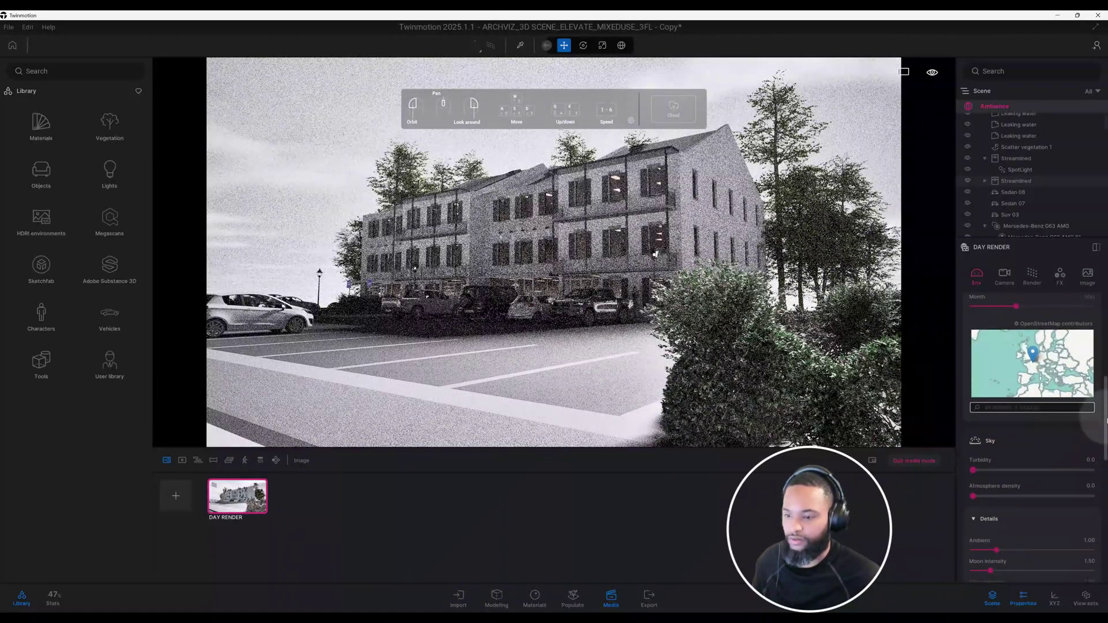
pyautogui.scroll(-1, 1106, 421)
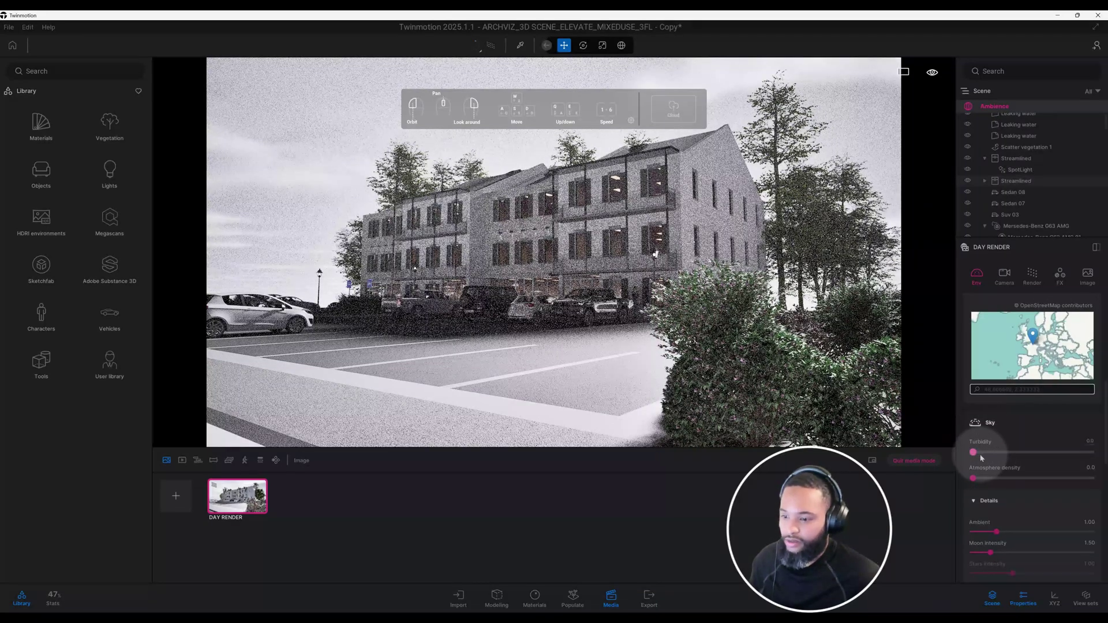
# Step: Set sky turbidity to 0.3 and raise the atmosphere density for a cooler sky
pyautogui.click(1089, 442)
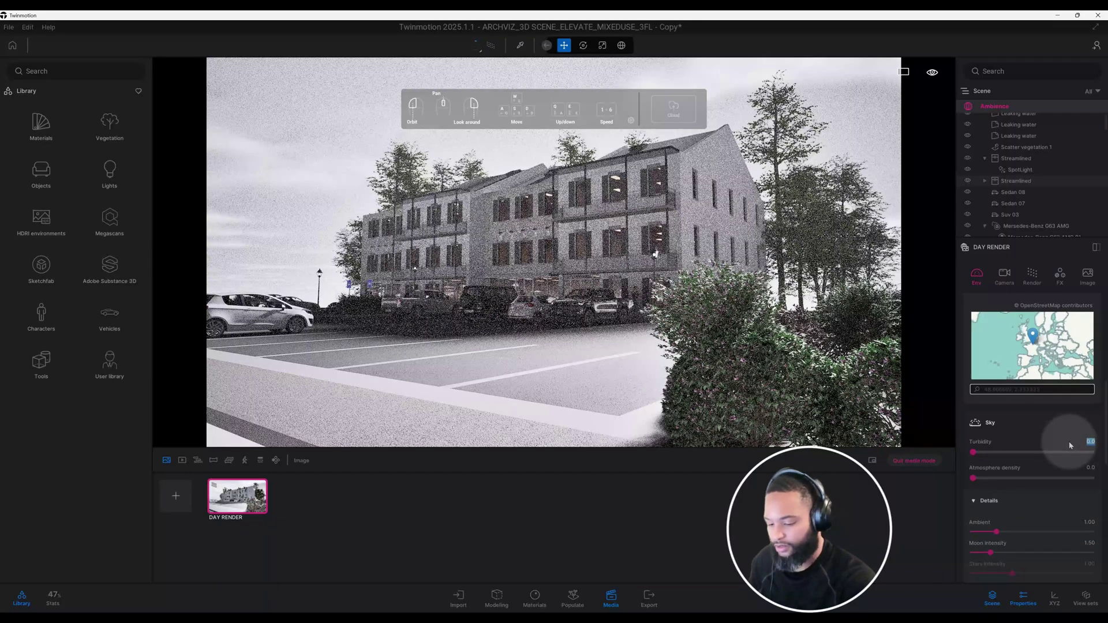
pyautogui.write('0')
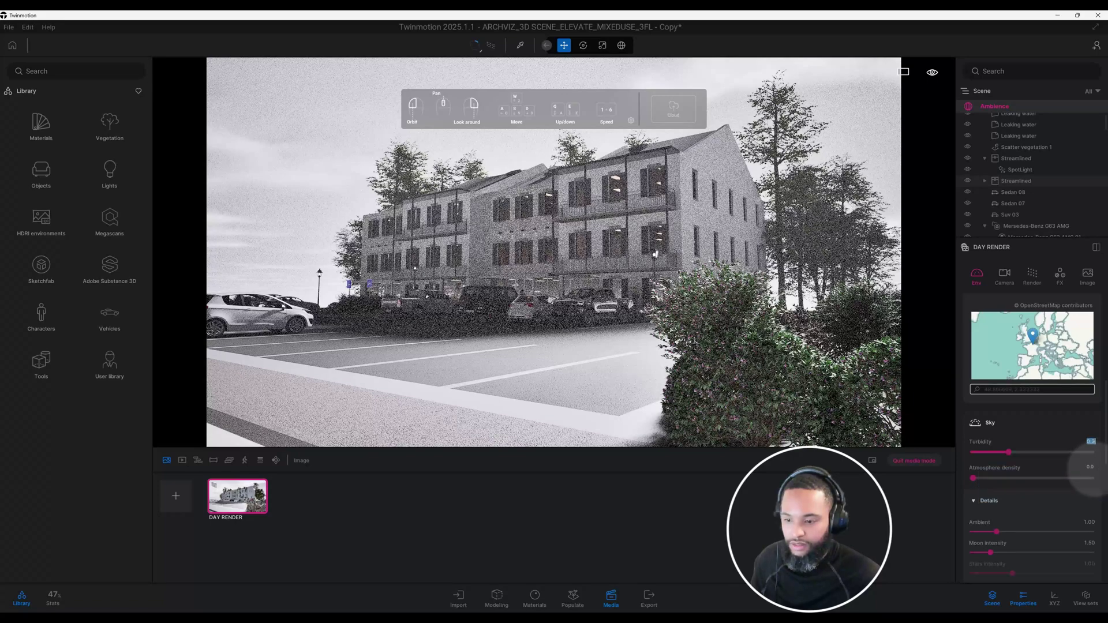
pyautogui.click(1089, 468)
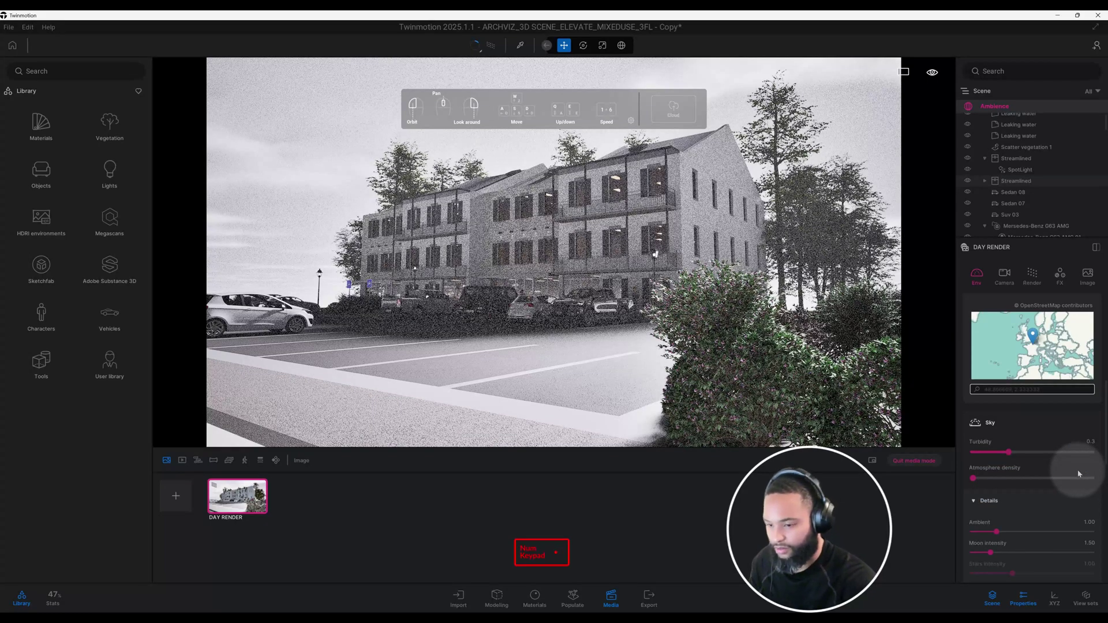
pyautogui.press('Return')
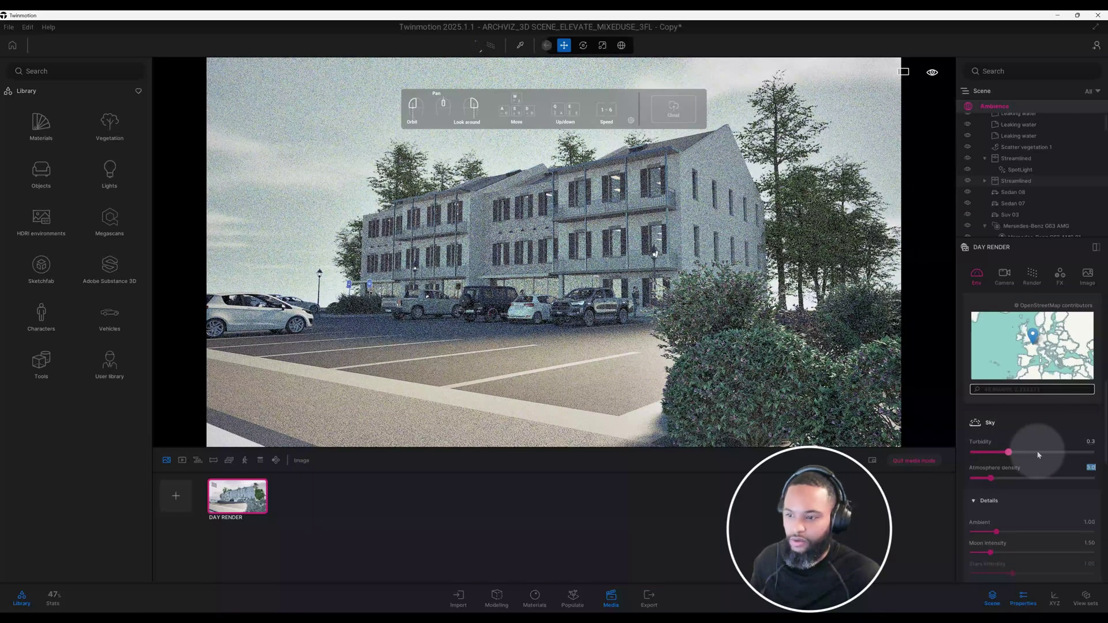
# Step: Switch the camera lens to focal length mode and change it from 25mm to 31mm
pyautogui.click(1005, 274)
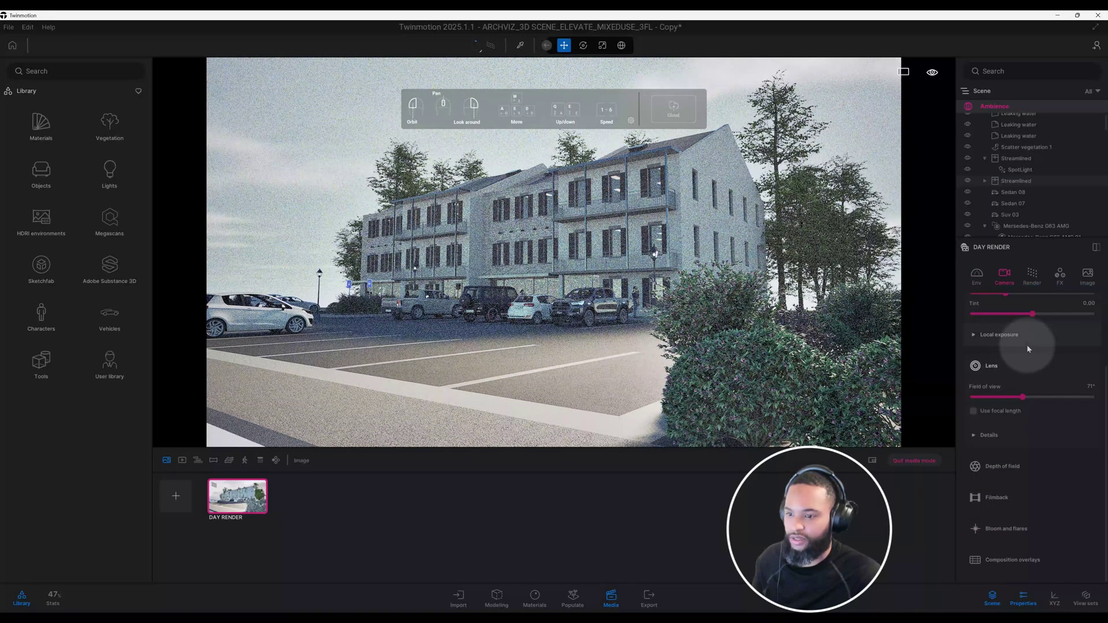
pyautogui.scroll(2, 1042, 344)
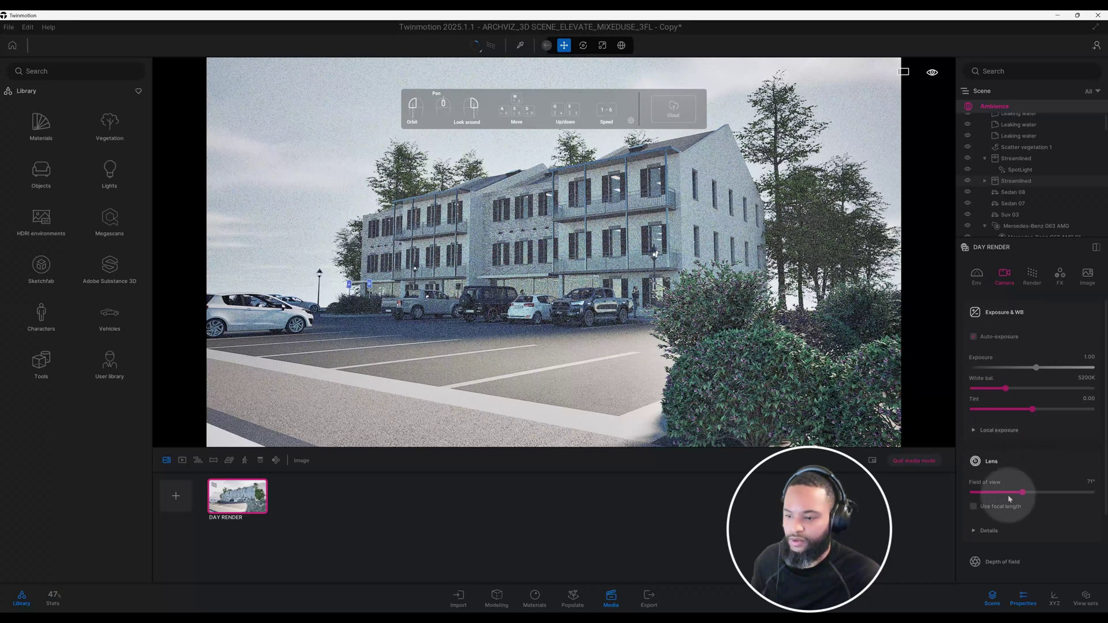
pyautogui.click(973, 506)
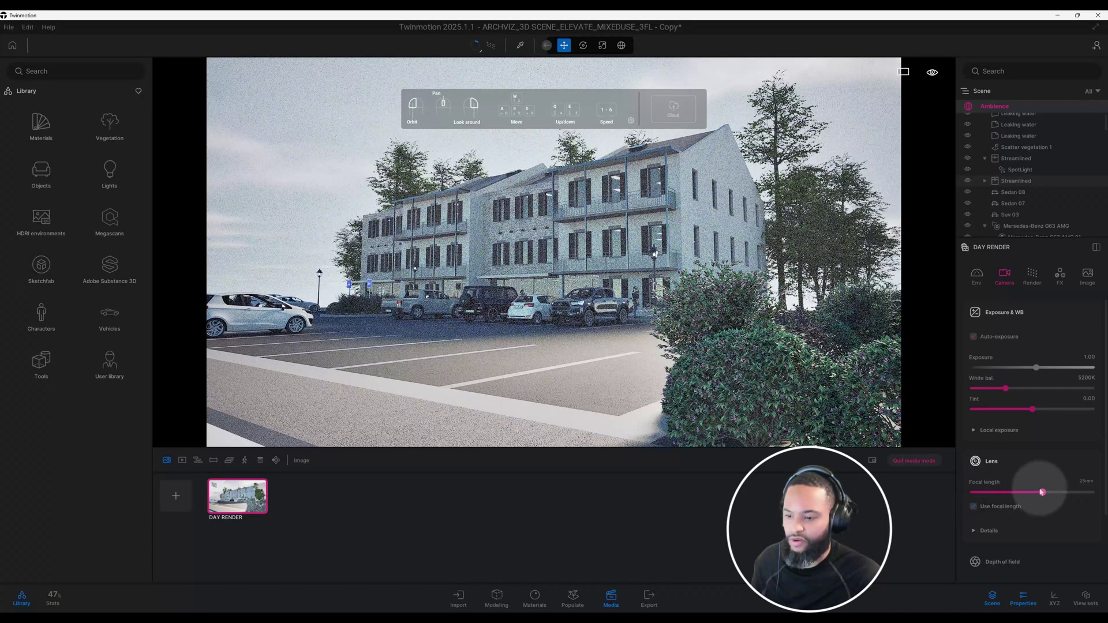
pyautogui.click(1094, 482)
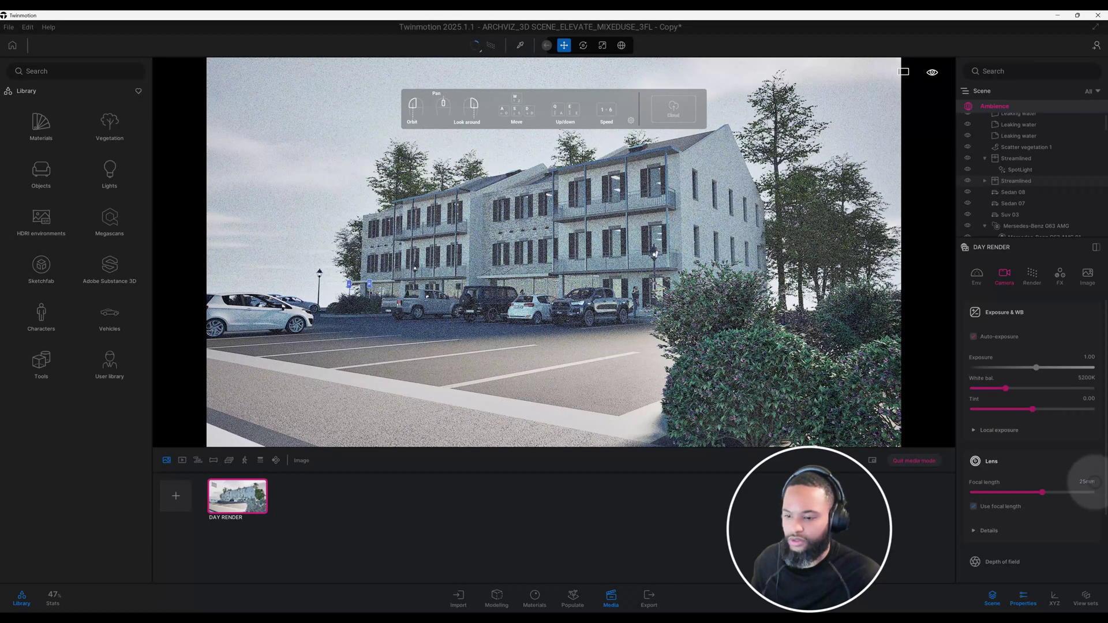
pyautogui.doubleClick(1092, 483)
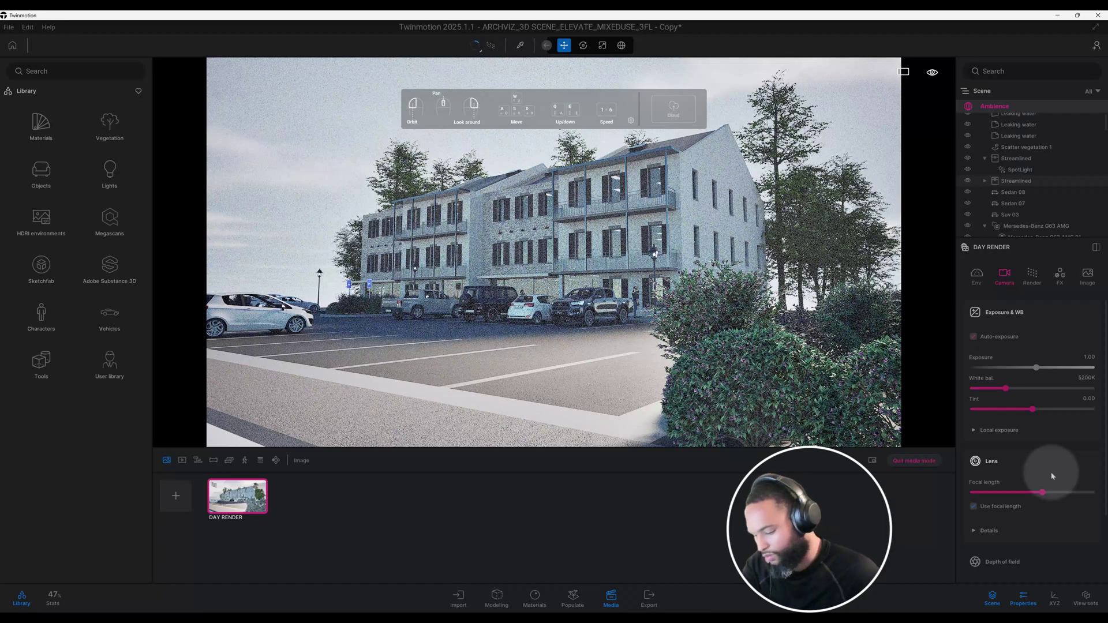
pyautogui.write('31')
pyautogui.press('Return')
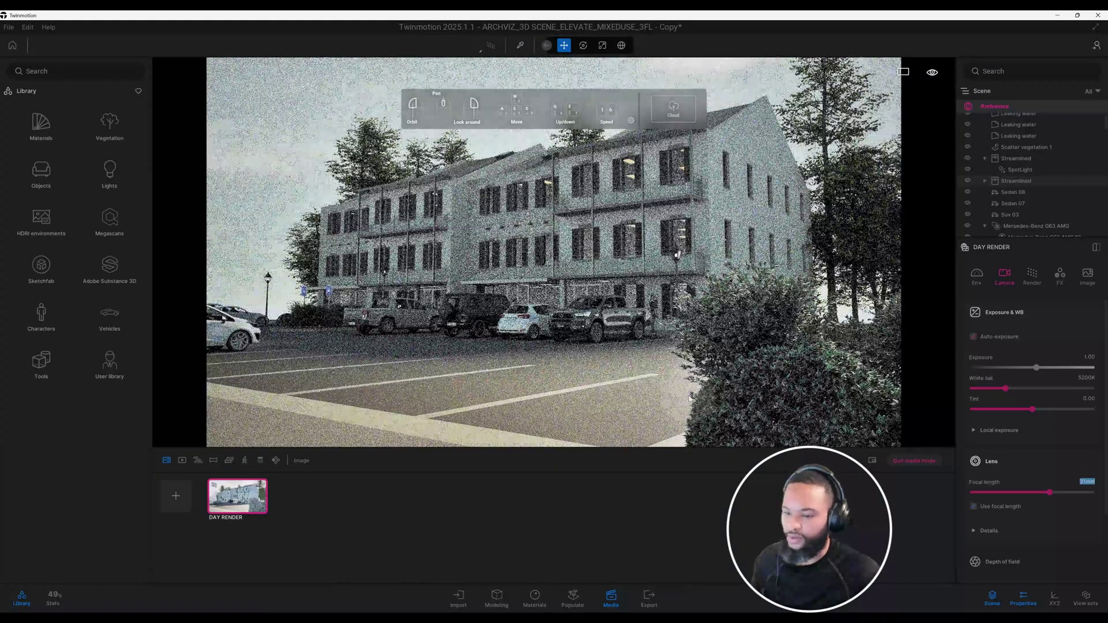
# Step: Raise the sky's ambient value in Sky Details from 1.00 to 2.00
pyautogui.click(977, 277)
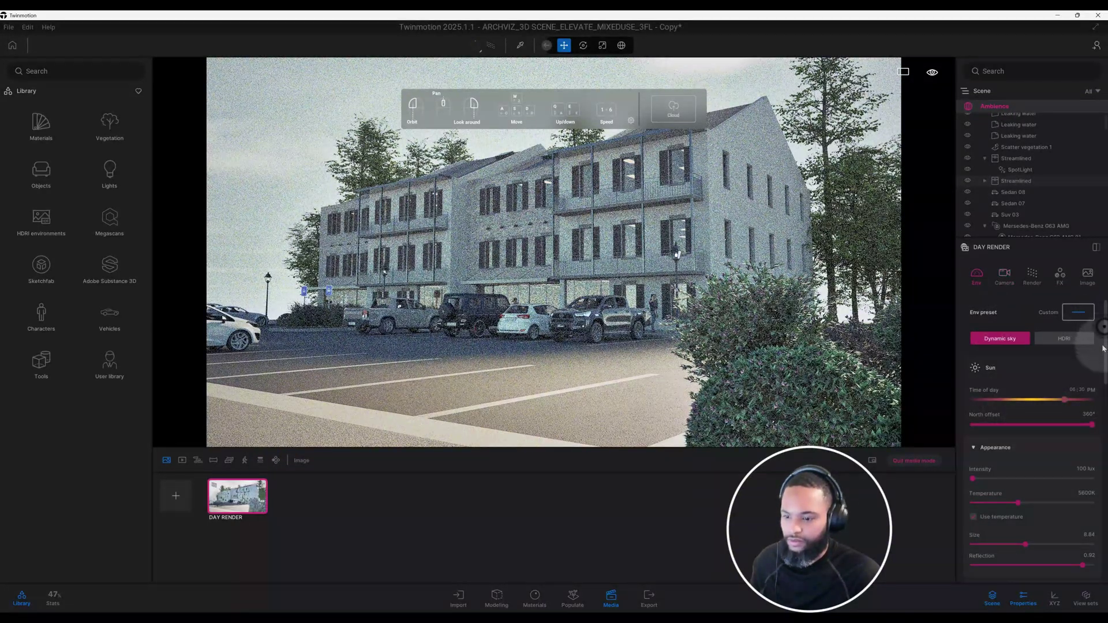
pyautogui.moveTo(1103, 349); pyautogui.dragTo(1104, 439)
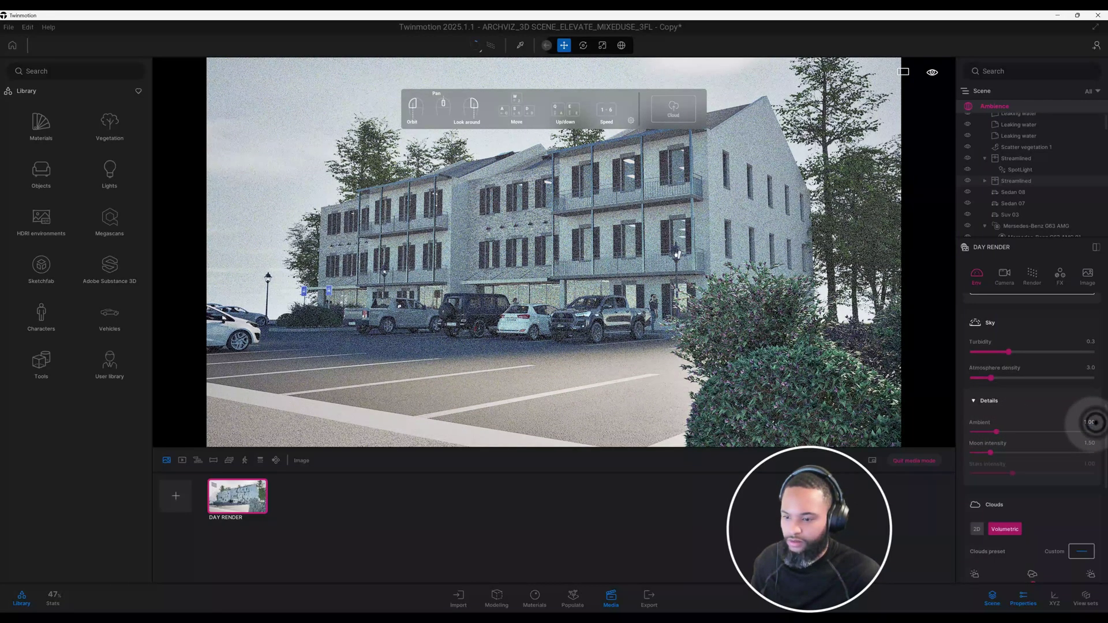
pyautogui.click(1075, 424)
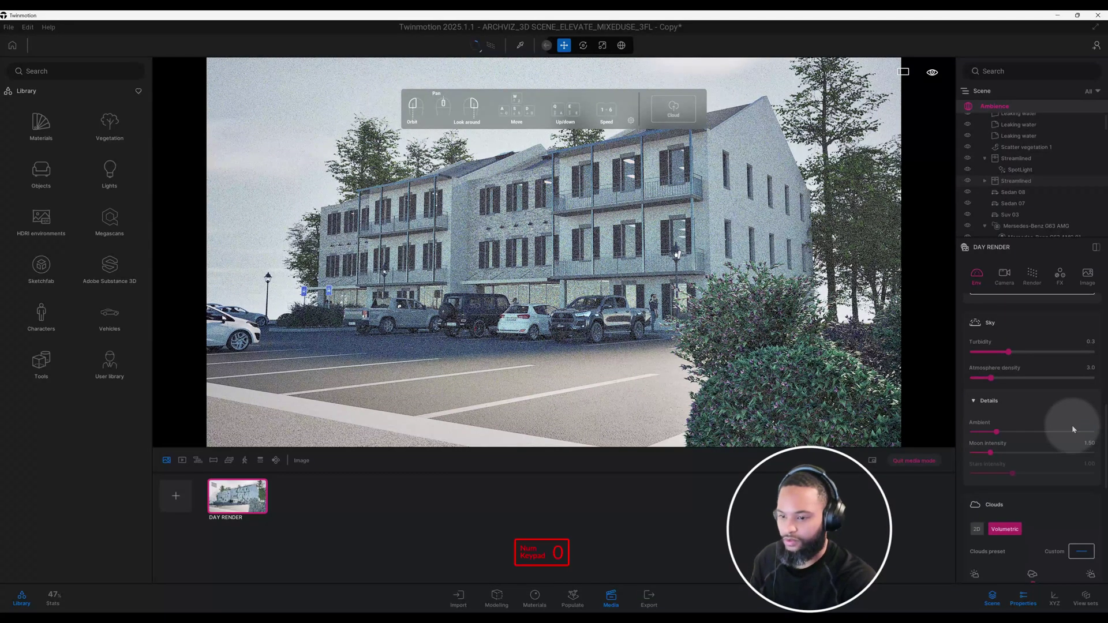
pyautogui.write('2.00')
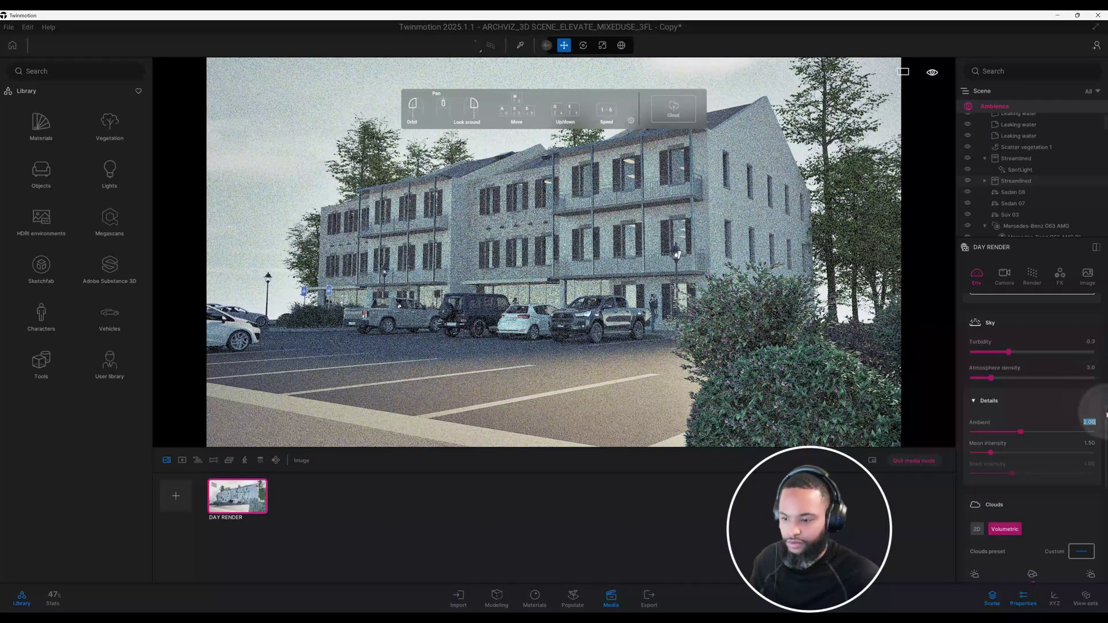
pyautogui.moveTo(1105, 415); pyautogui.dragTo(1105, 445)
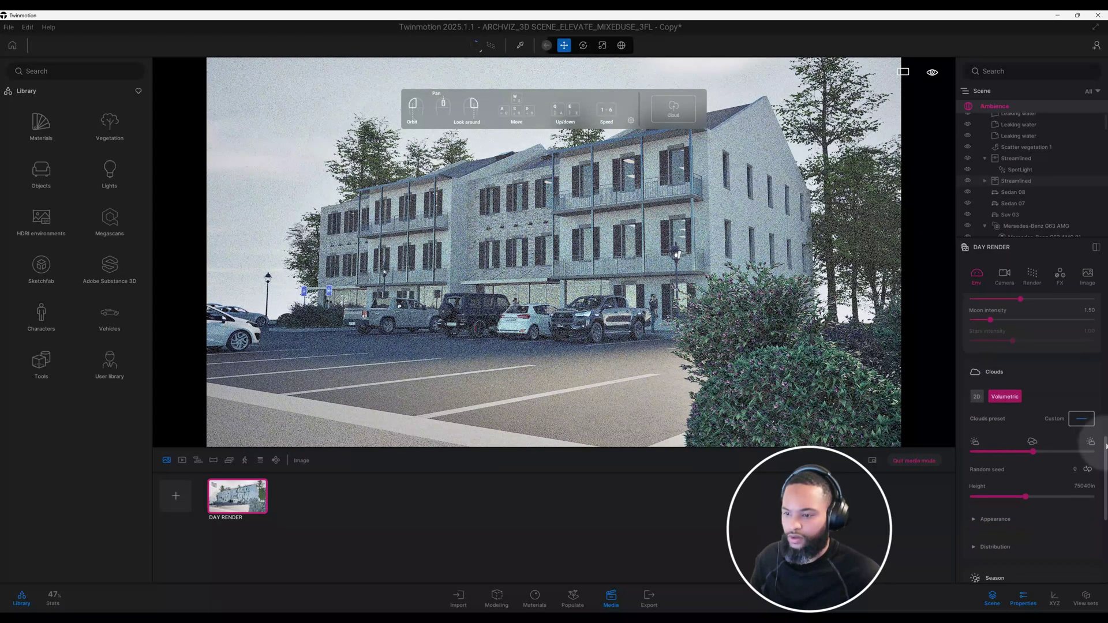
# Step: Nudge the volumetric clouds preset slider left for a darker, cloudier sky
pyautogui.scroll(3, 1016, 382)
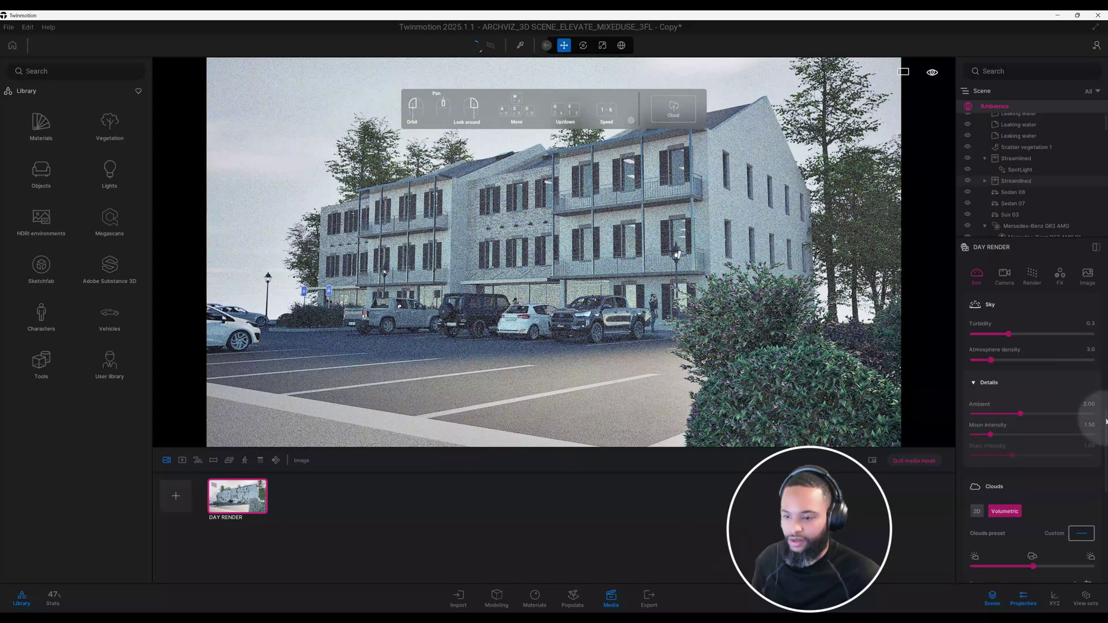
pyautogui.moveTo(1105, 423); pyautogui.dragTo(1106, 453)
pyautogui.scroll(-1, 1105, 451)
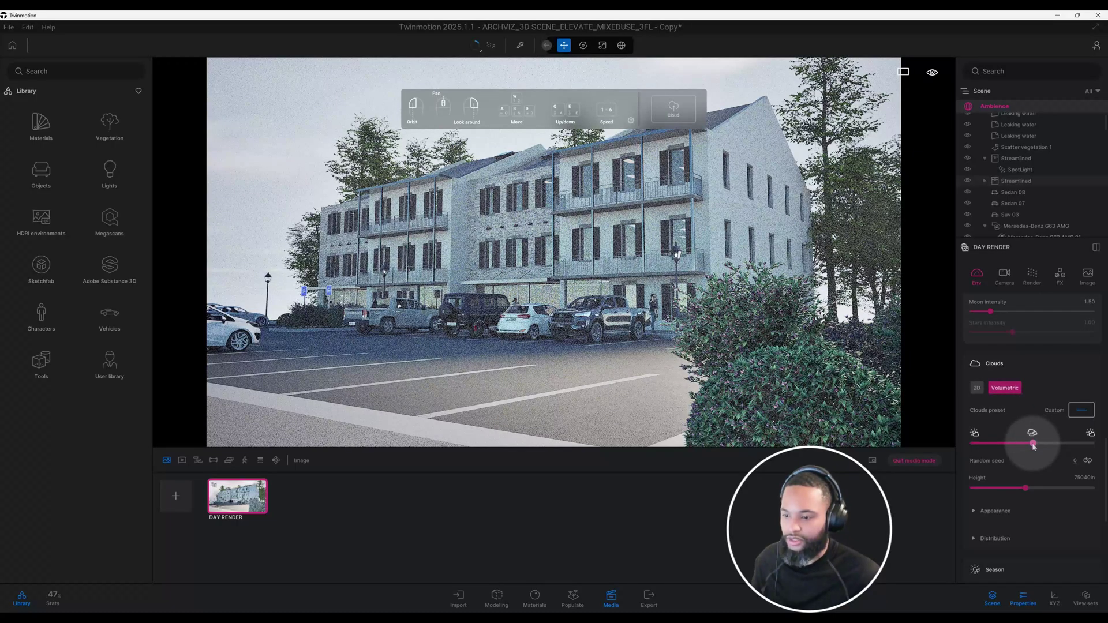
pyautogui.moveTo(1032, 444)
pyautogui.mouseDown()
pyautogui.moveTo(1004, 445)
pyautogui.moveTo(1030, 443)
pyautogui.mouseUp()
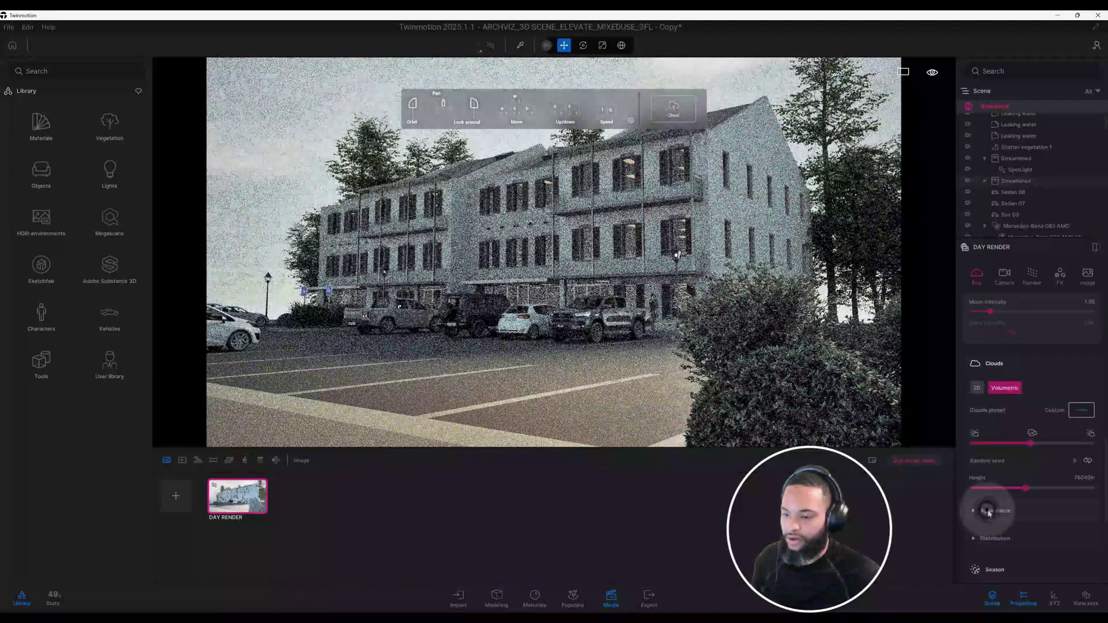
# Step: Show cloud appearance (scale 0.34, puffiness 25%, density 0.75, cirrus 34%) and save the project
pyautogui.click(988, 511)
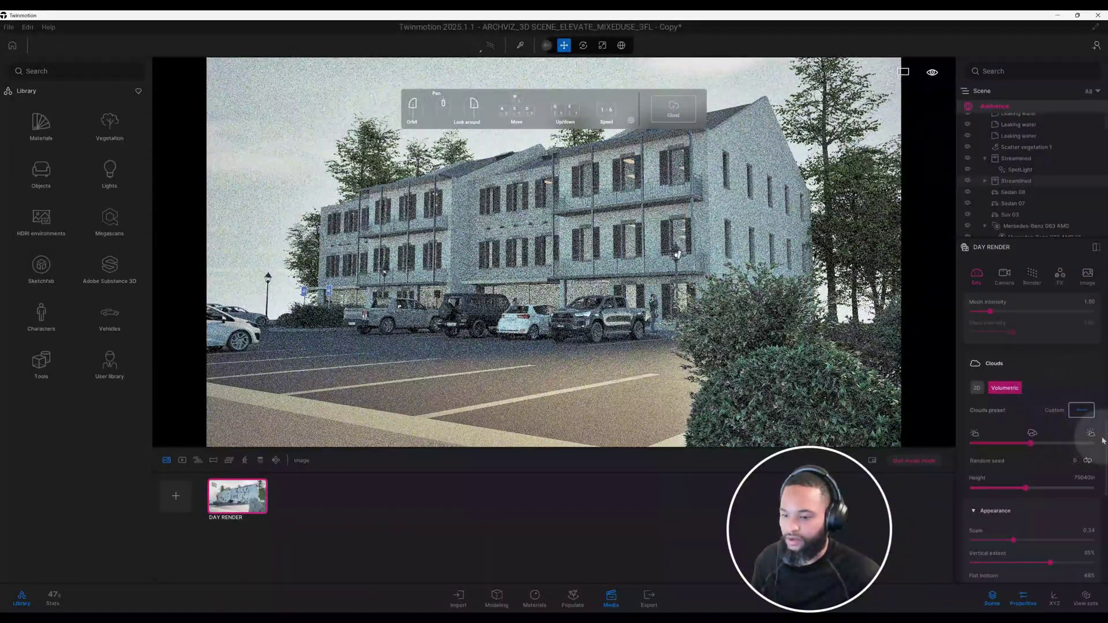
pyautogui.scroll(-2, 1106, 460)
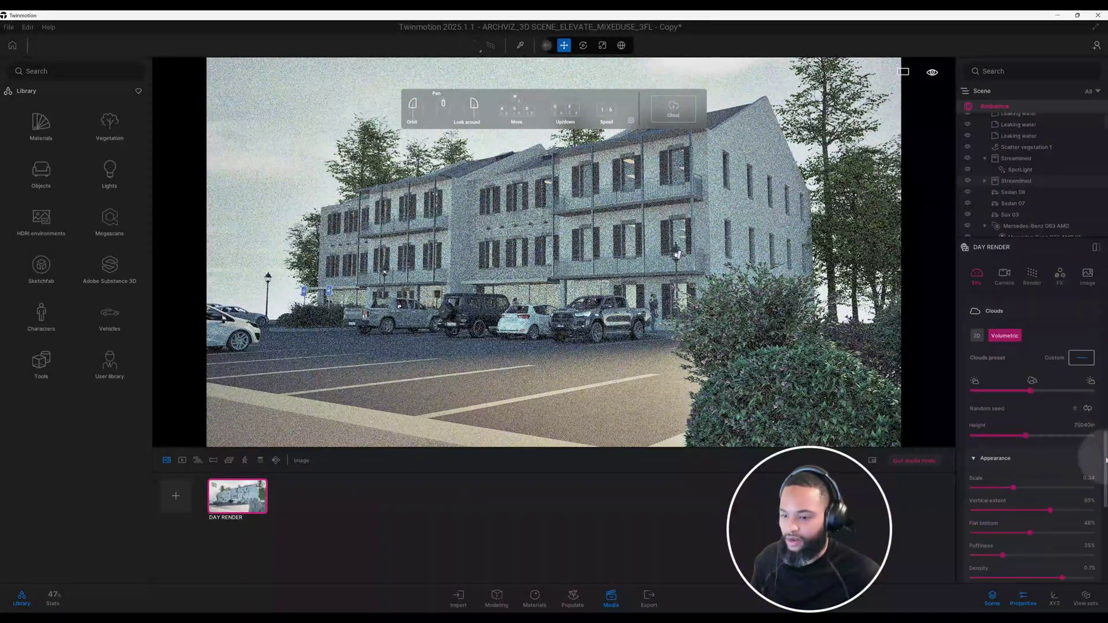
pyautogui.scroll(-1, 1106, 459)
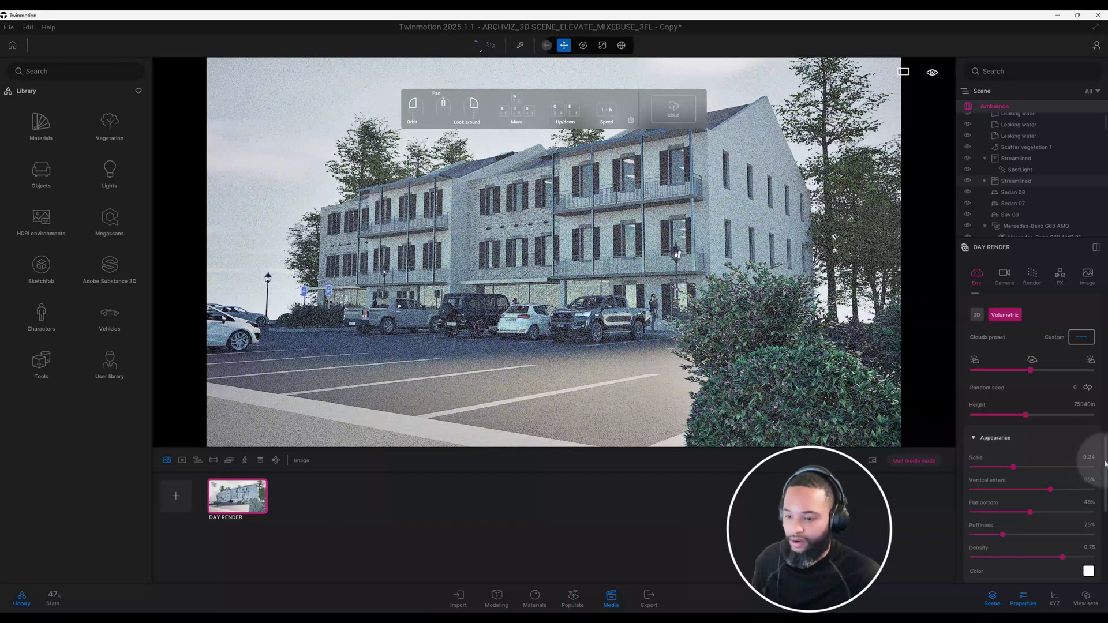
pyautogui.scroll(-1, 1097, 473)
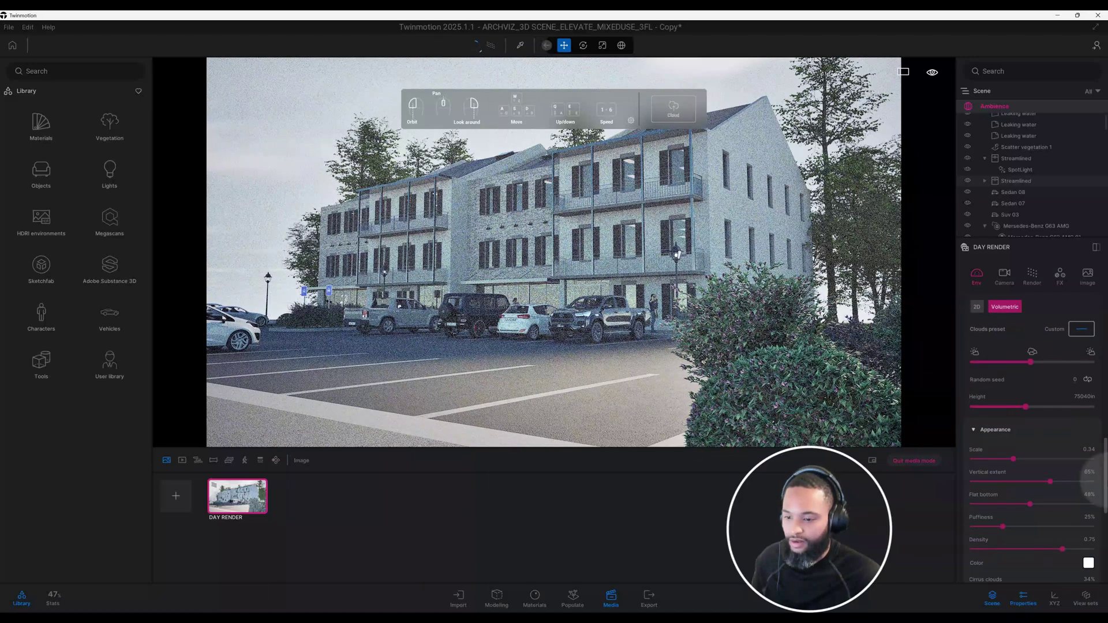
pyautogui.scroll(-2, 1096, 479)
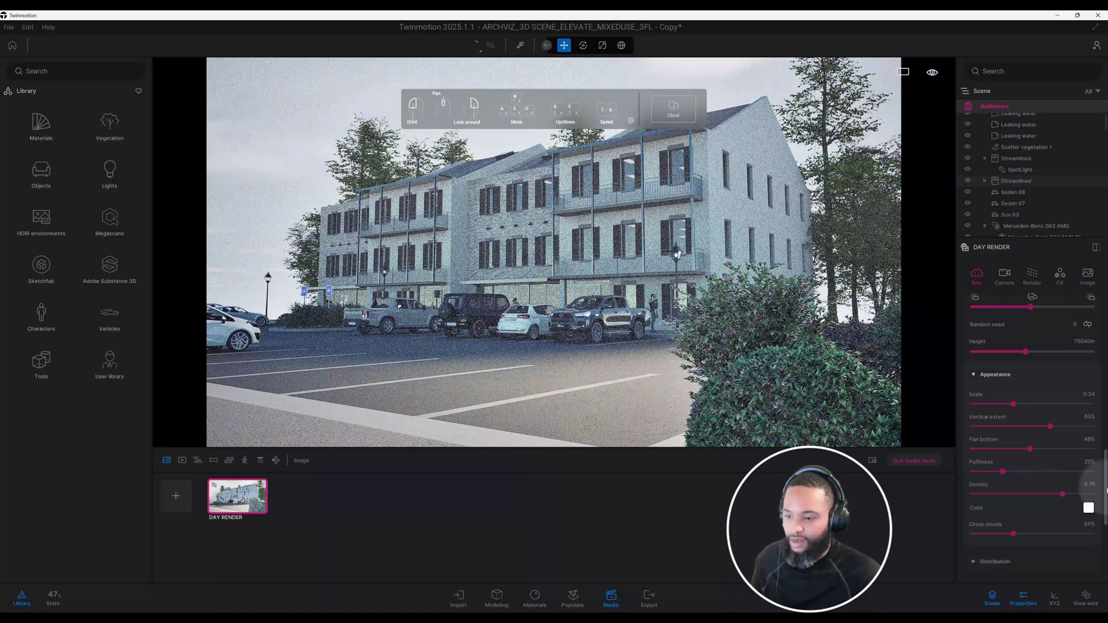
pyautogui.scroll(-1, 1106, 494)
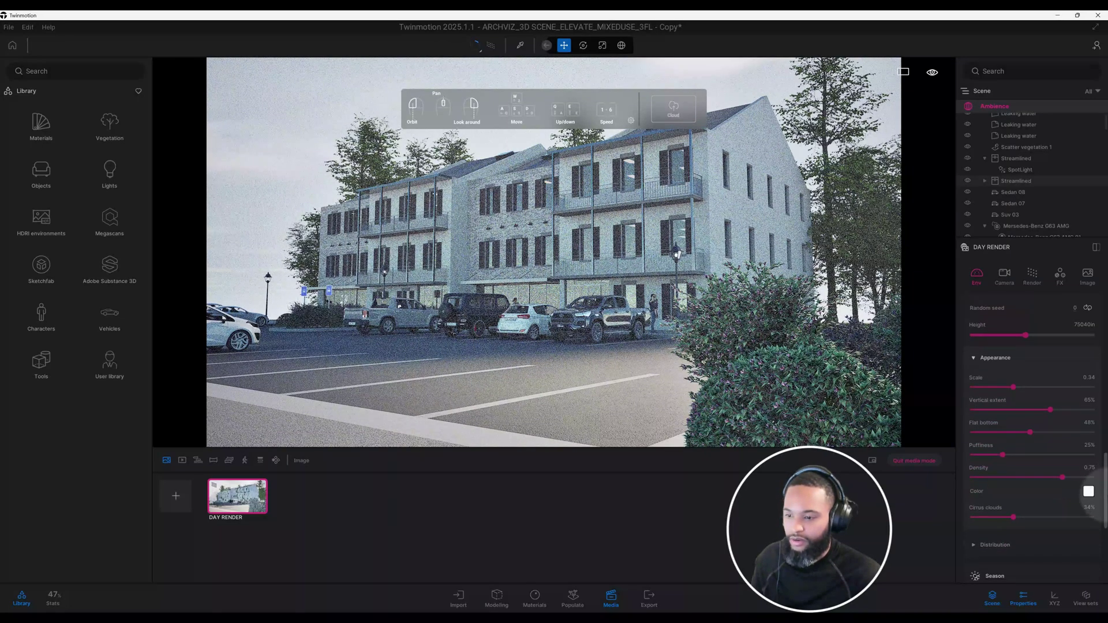
pyautogui.scroll(-1, 1096, 479)
pyautogui.scroll(-1, 1096, 479)
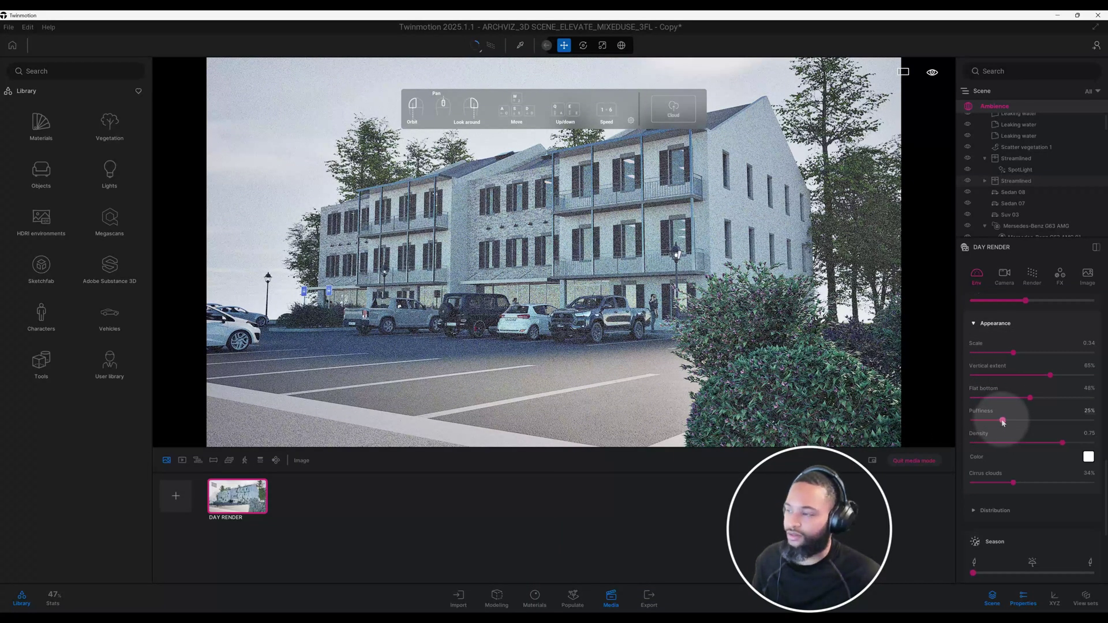
pyautogui.hotkey('ctrl', 's')
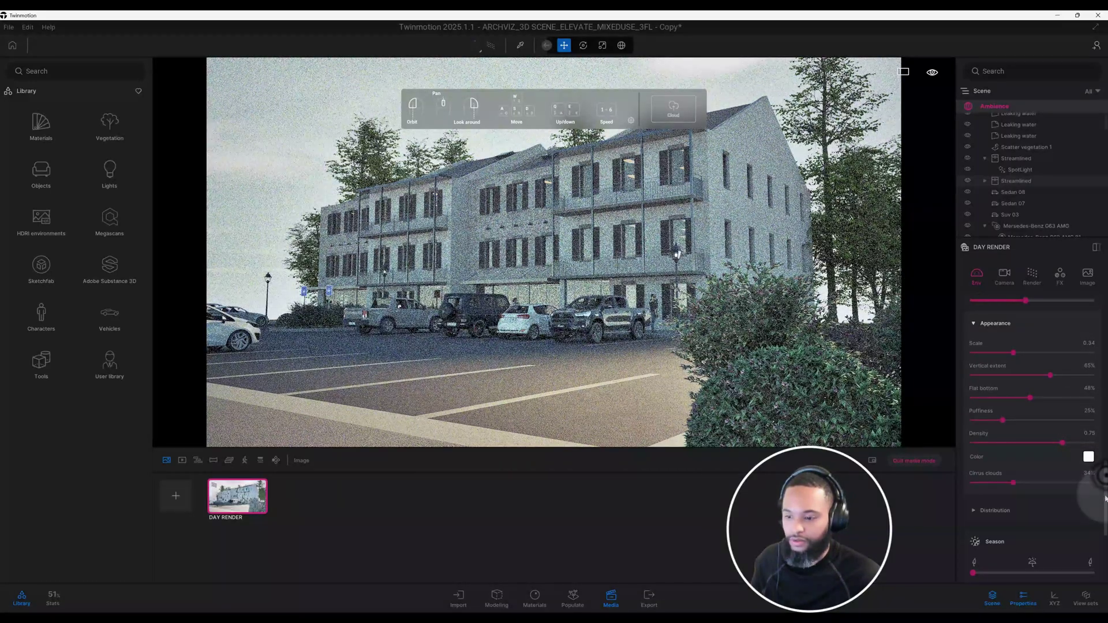
pyautogui.scroll(-4, 1105, 502)
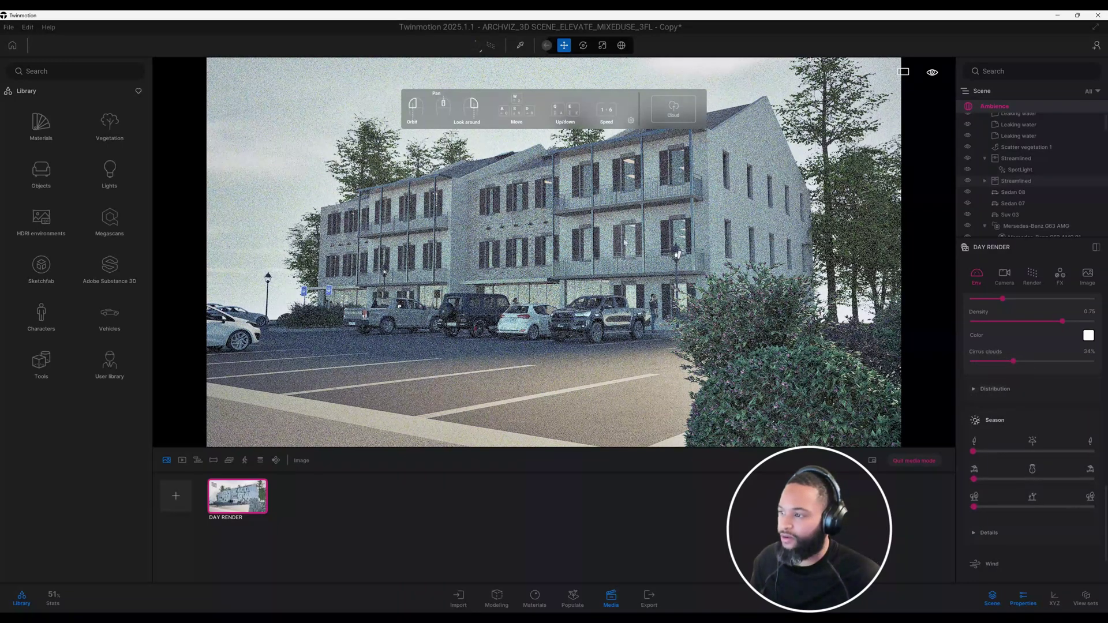
# Step: Drag the Season weather slider to mid-track so rain wets the parking lot
pyautogui.click(992, 390)
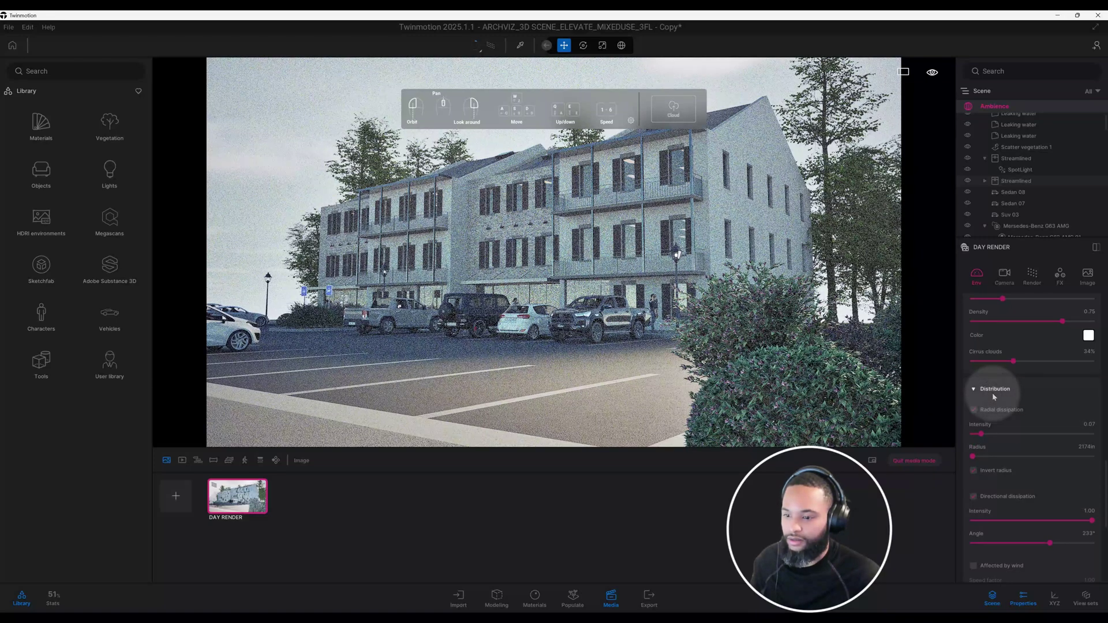
pyautogui.click(992, 390)
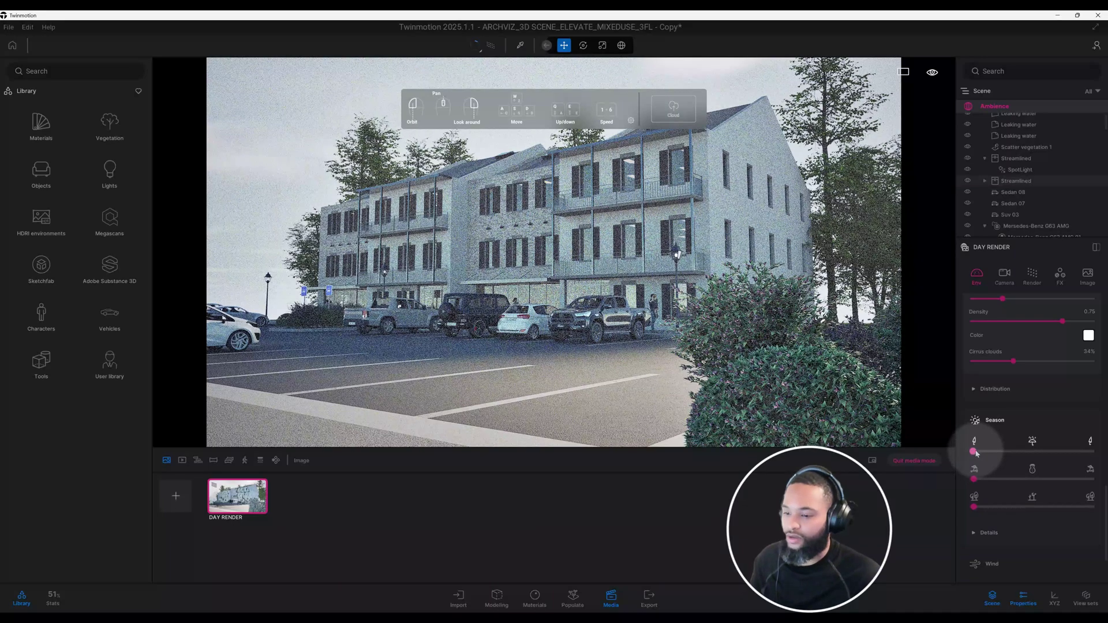
pyautogui.moveTo(974, 451); pyautogui.dragTo(1028, 452)
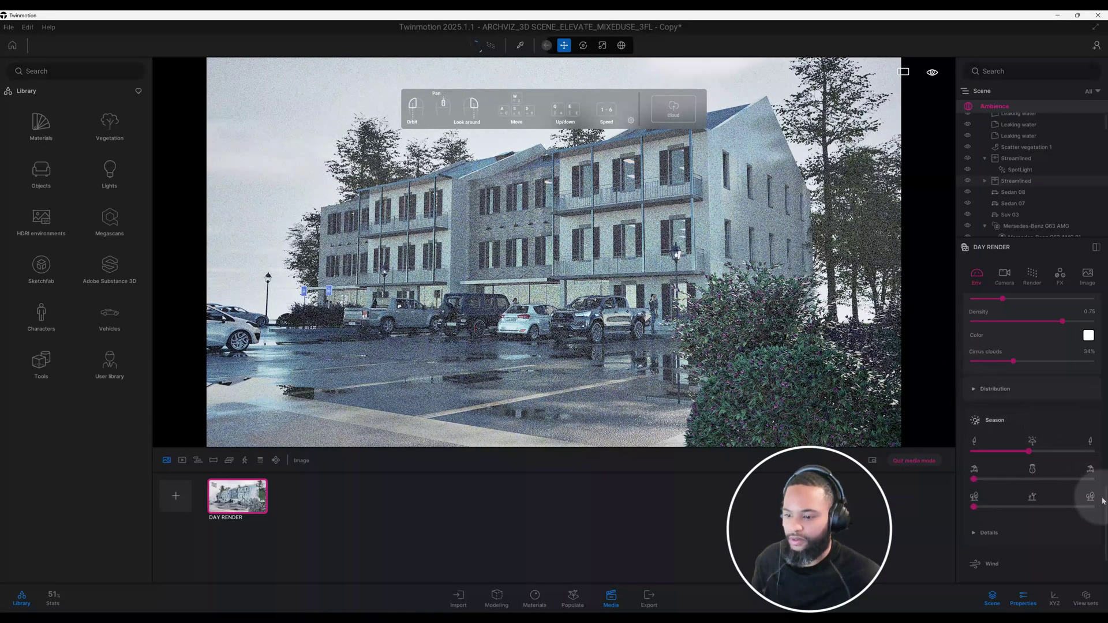
pyautogui.scroll(2, 1106, 513)
pyautogui.scroll(-5, 1099, 525)
pyautogui.scroll(3, 975, 484)
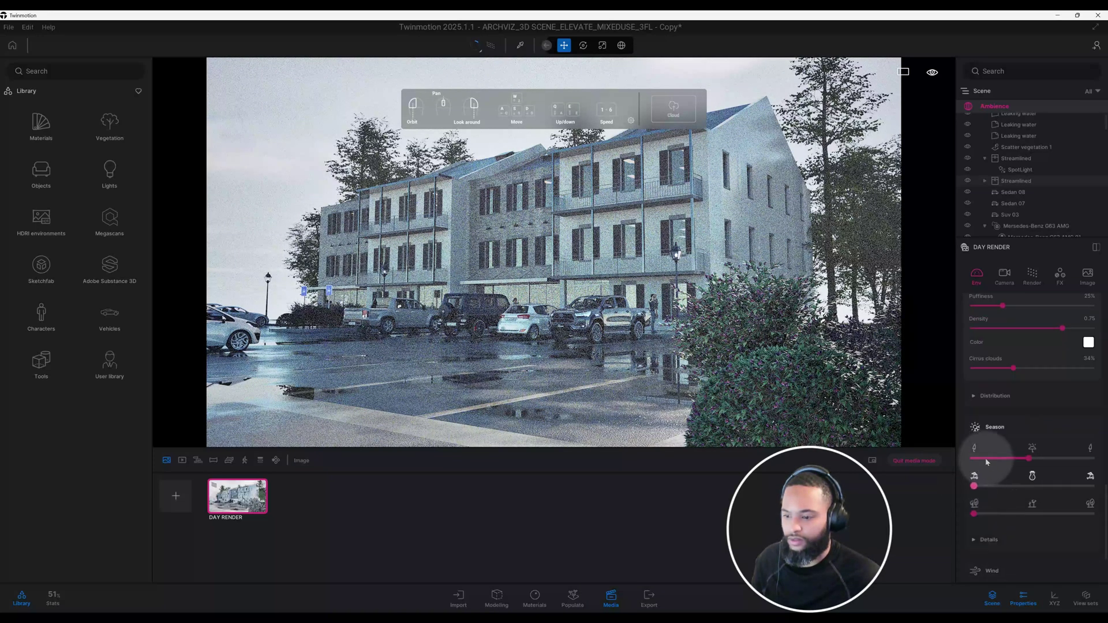
pyautogui.click(989, 539)
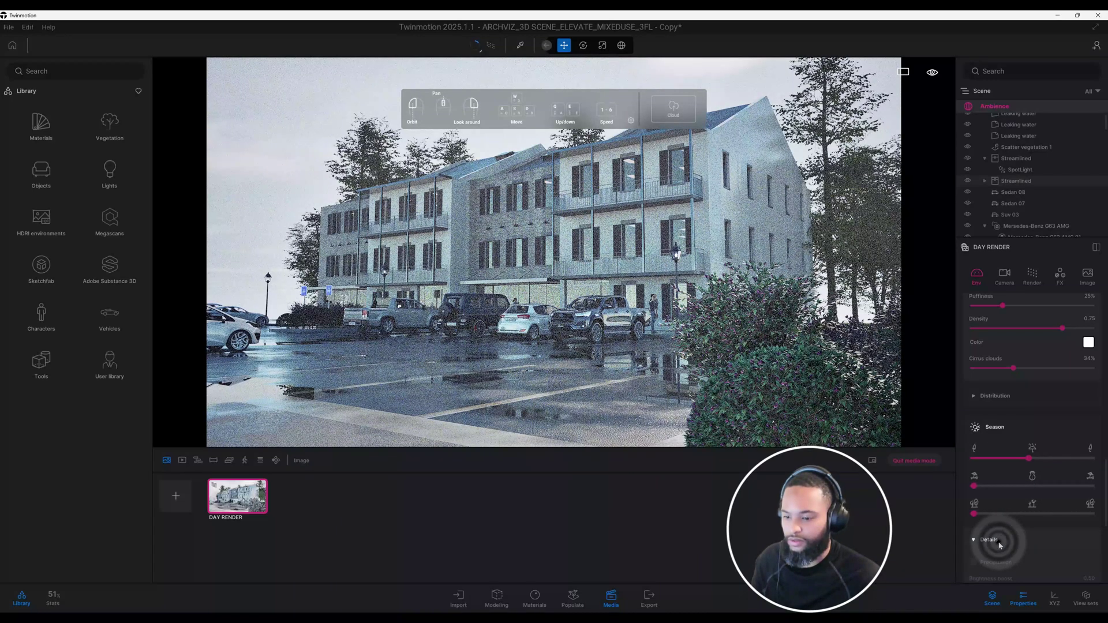
pyautogui.click(998, 543)
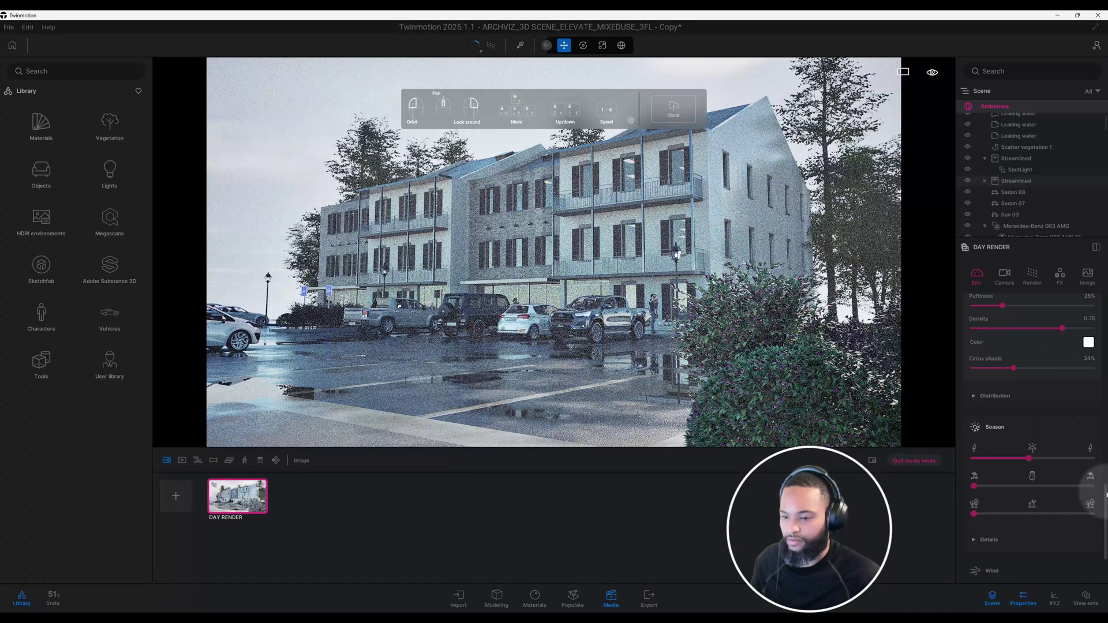
pyautogui.scroll(-3, 1106, 513)
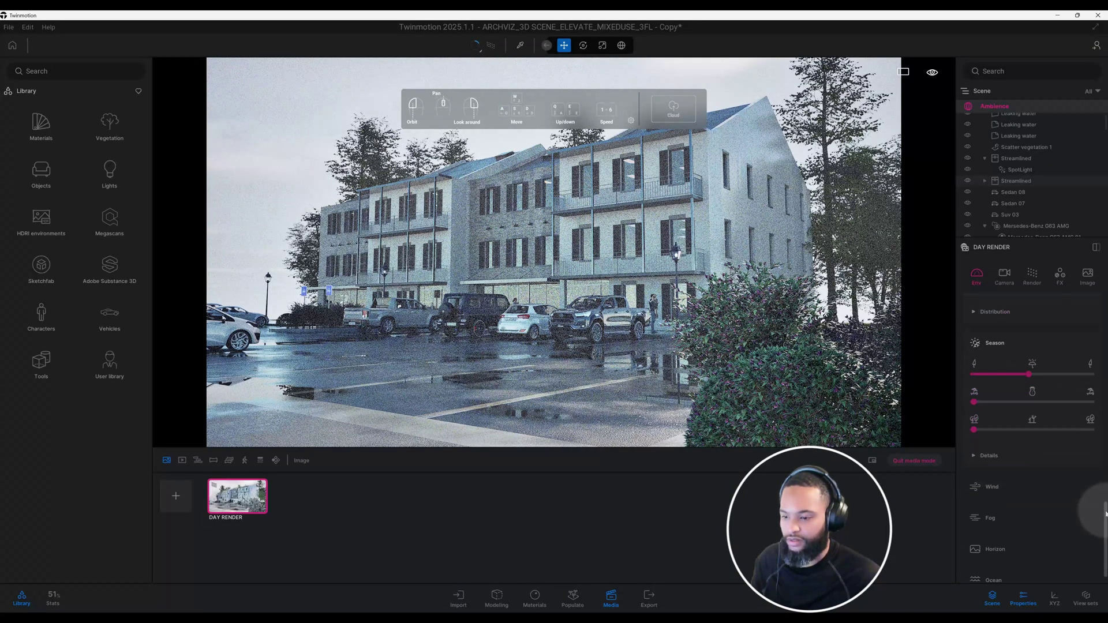
pyautogui.scroll(-1, 1105, 522)
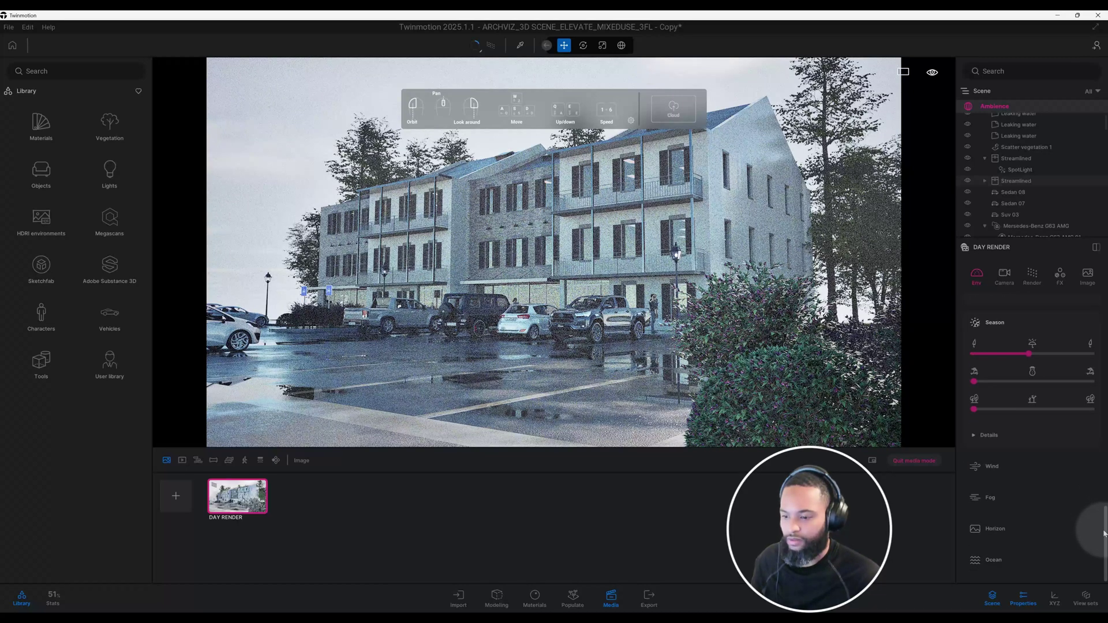
# Step: Lower the camera exposure under Exposure & WB from 1.00 to 0.25
pyautogui.scroll(3, 1096, 490)
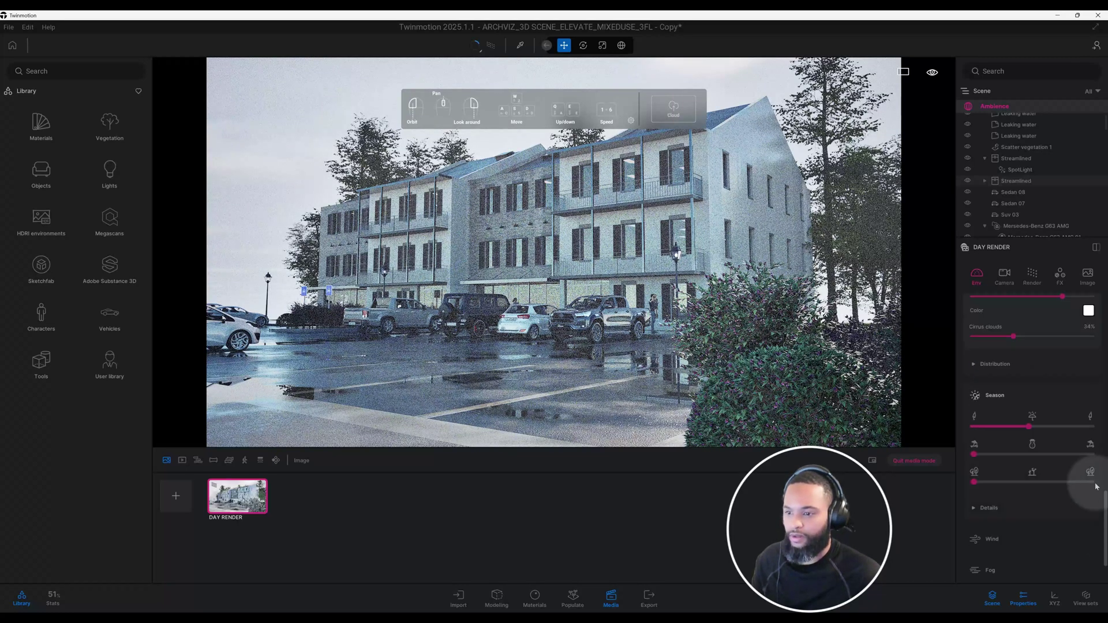
pyautogui.click(1004, 275)
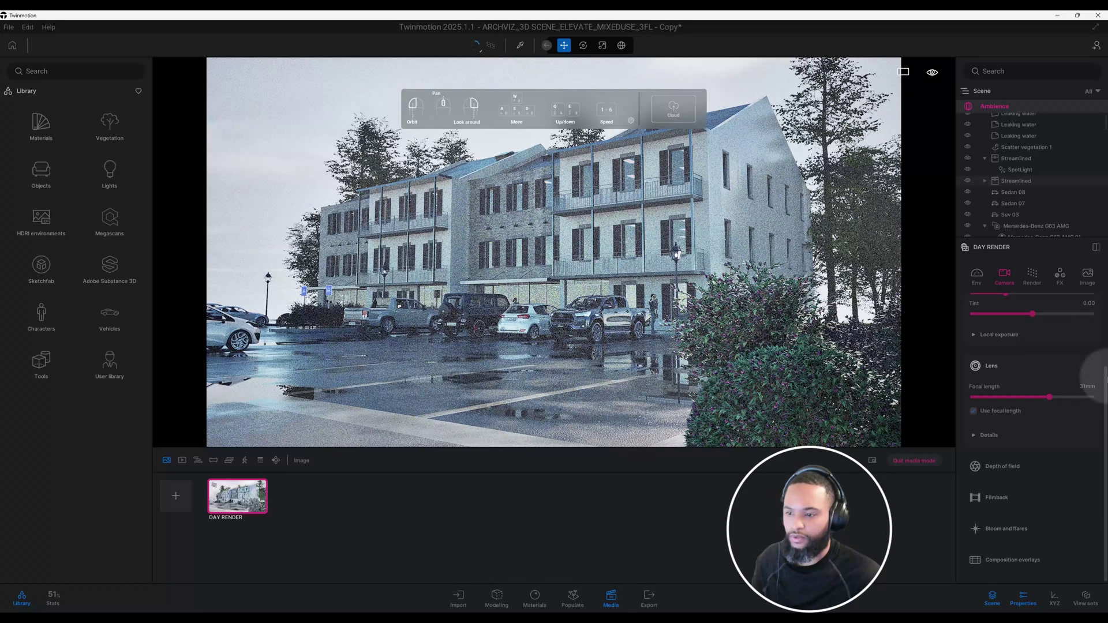
pyautogui.moveTo(1104, 378); pyautogui.dragTo(1104, 314)
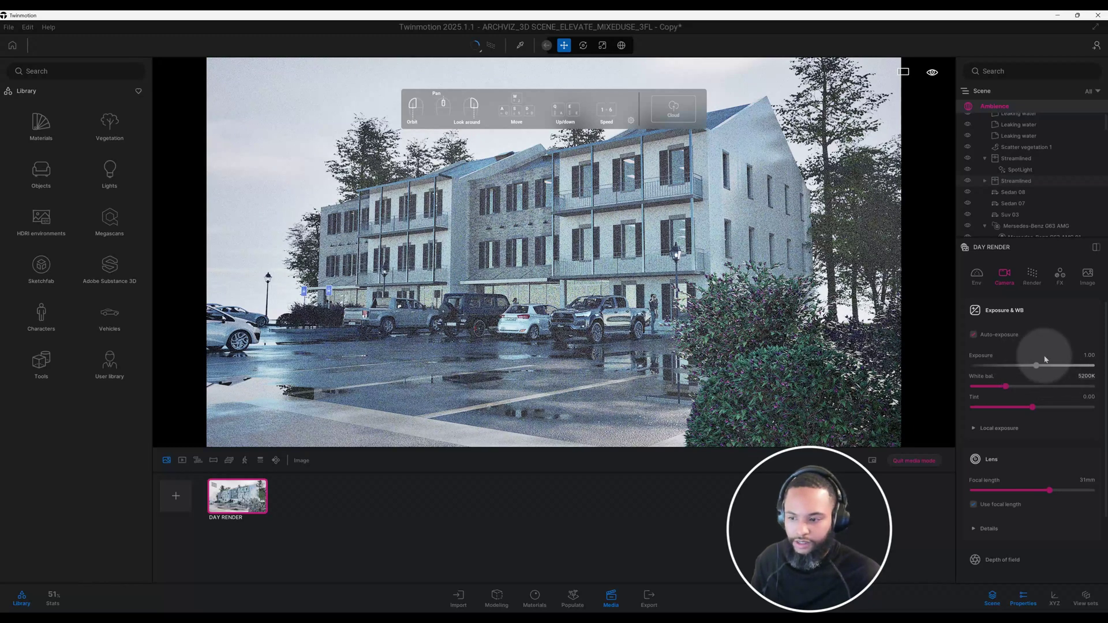
pyautogui.doubleClick(1082, 358)
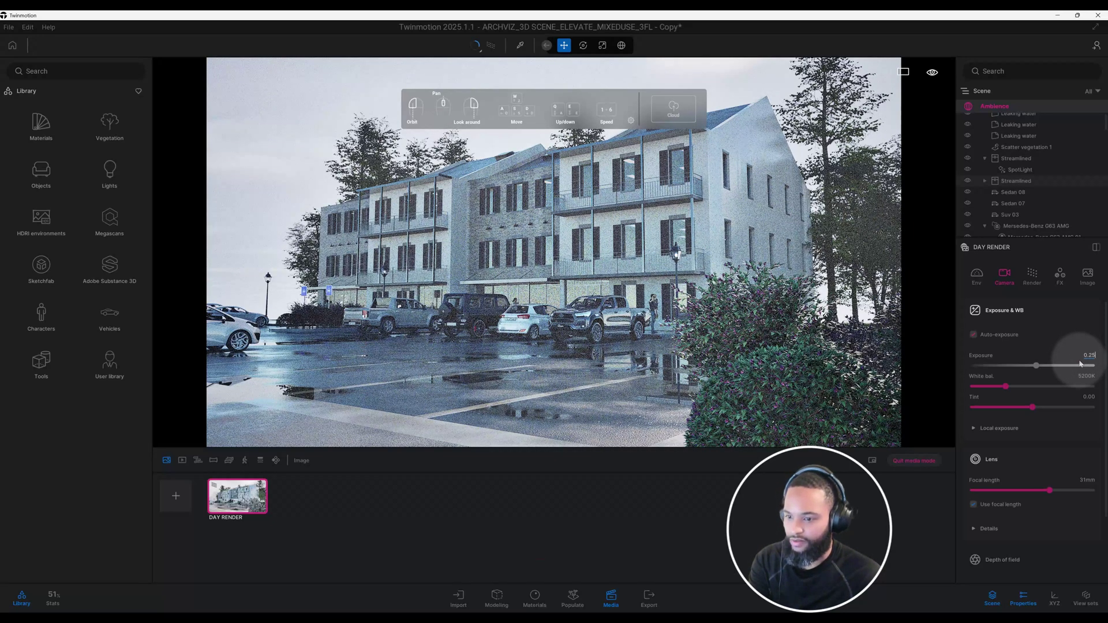
pyautogui.write('0.25')
pyautogui.press('Return')
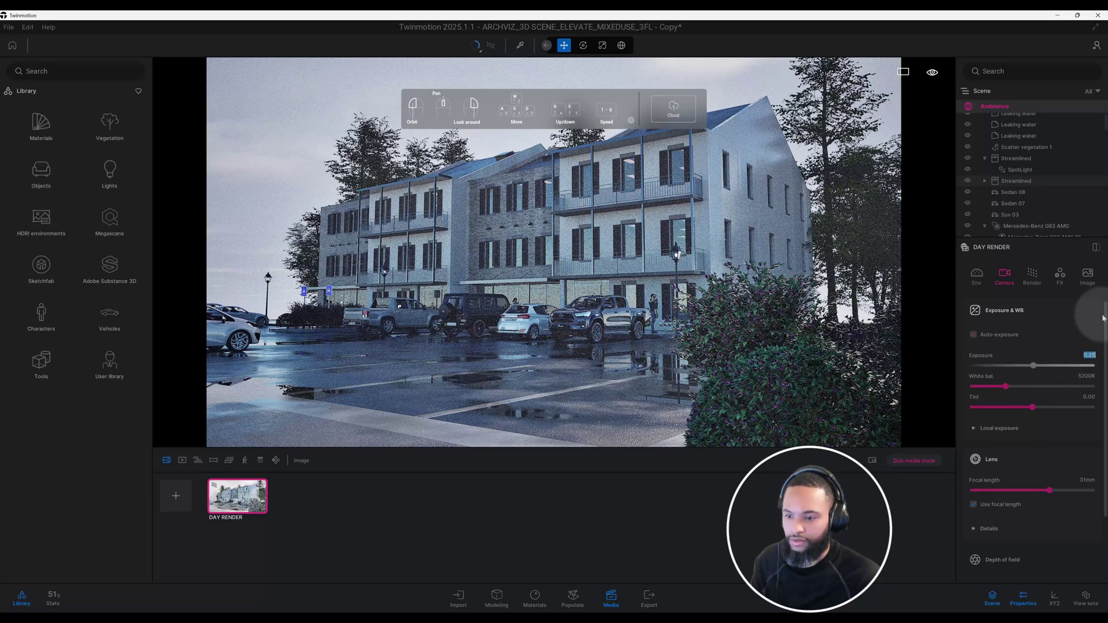
pyautogui.scroll(-1, 1103, 318)
pyautogui.scroll(1, 1104, 322)
pyautogui.scroll(-1, 1103, 321)
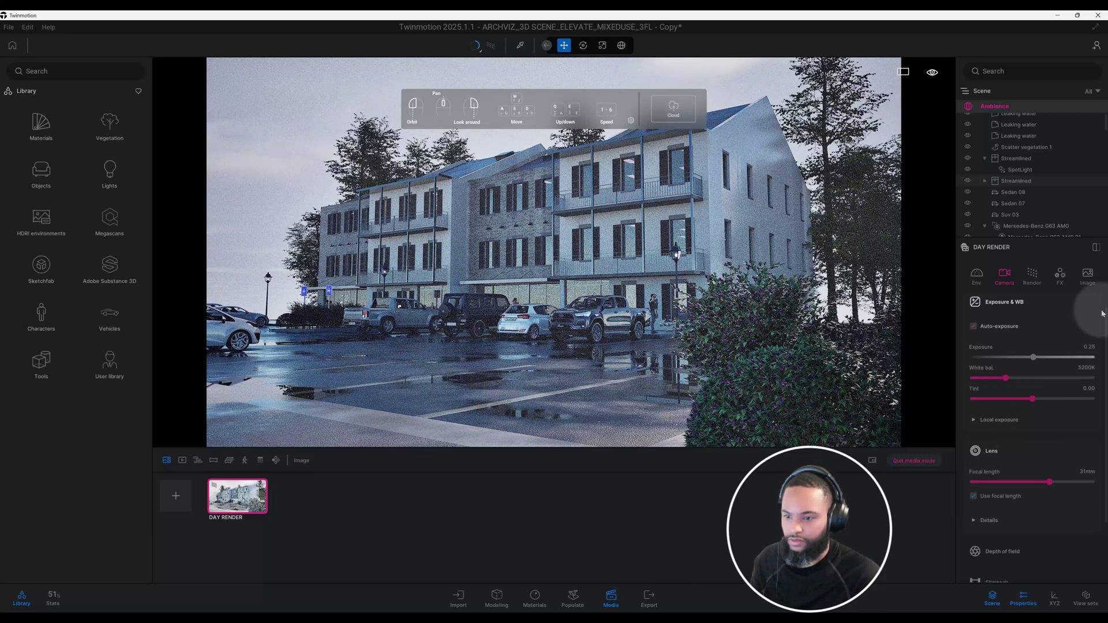
pyautogui.scroll(1, 1103, 335)
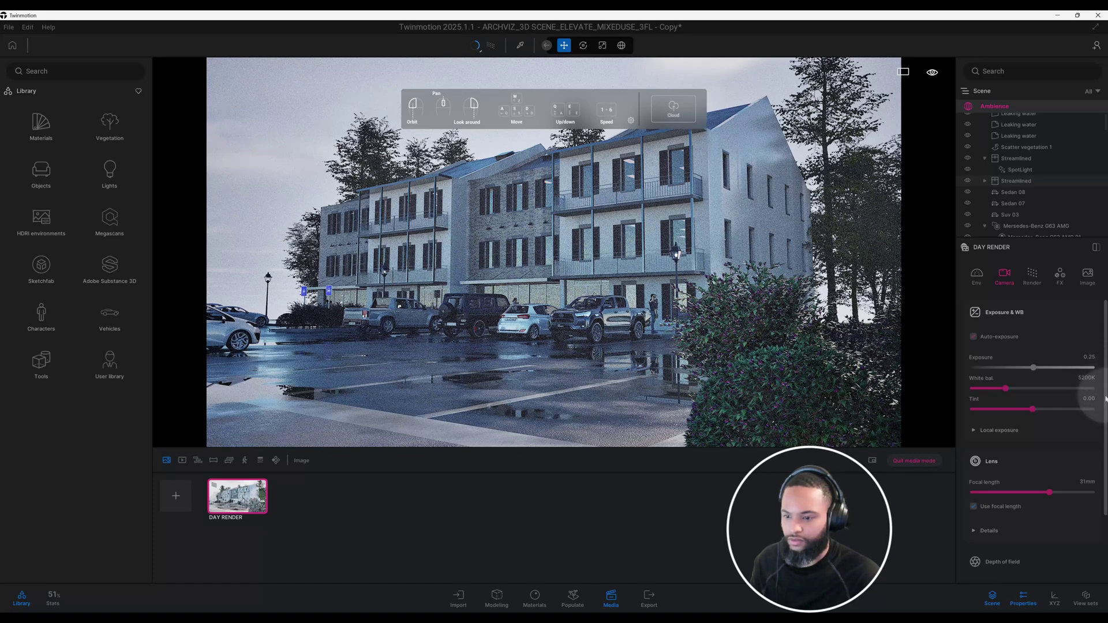
# Step: Set lens vignetting and sharpness in Lens Details both to 25%
pyautogui.click(993, 532)
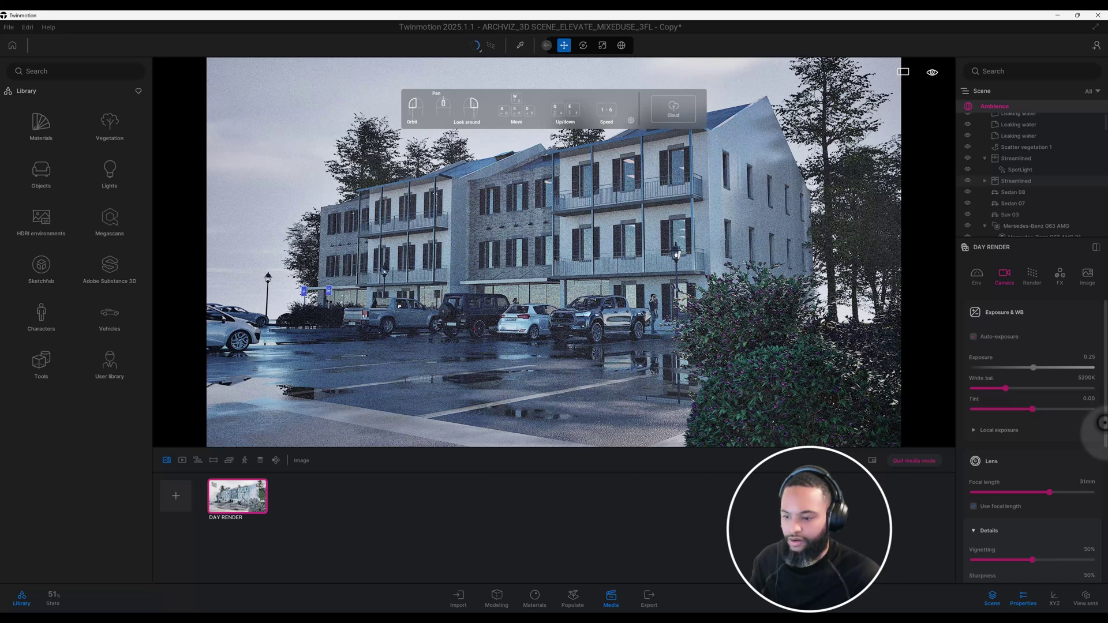
pyautogui.moveTo(1103, 422); pyautogui.dragTo(1104, 474)
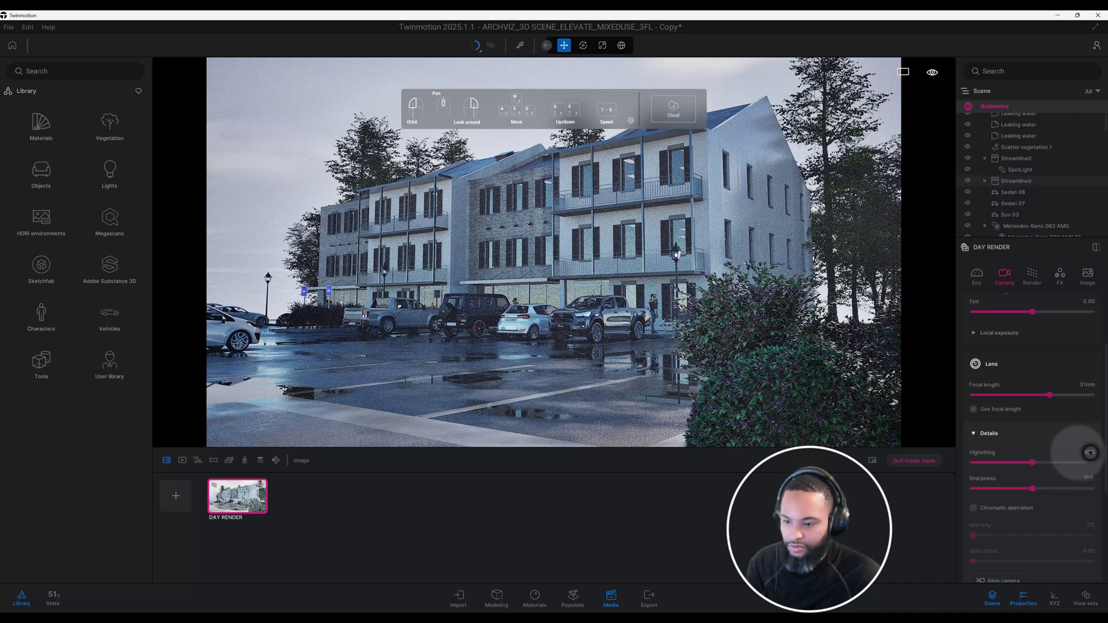
pyautogui.click(1081, 456)
pyautogui.write('5')
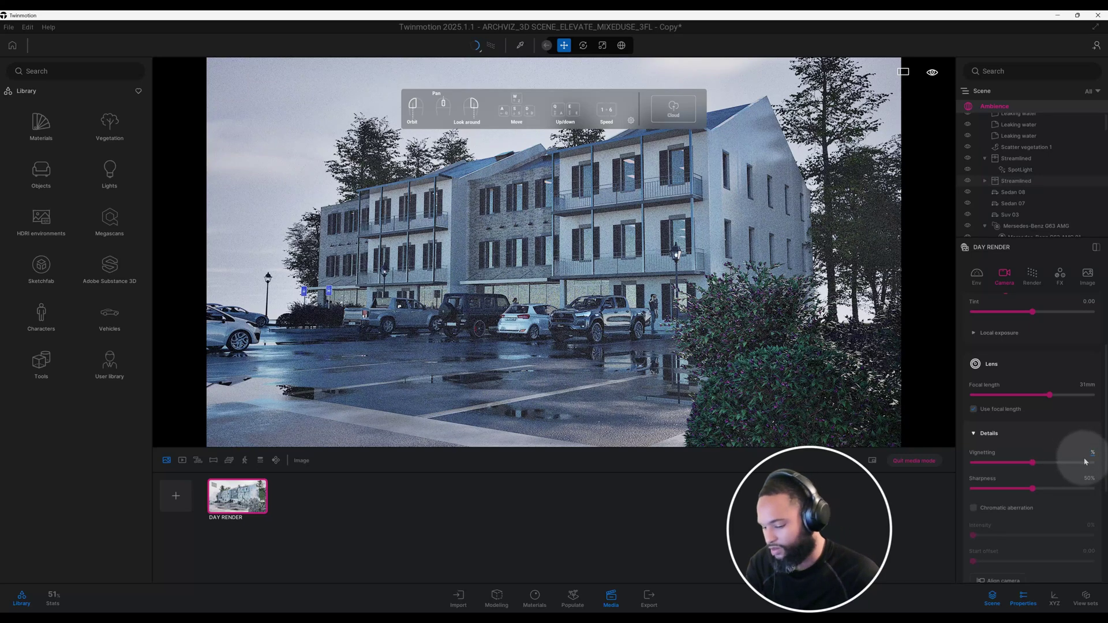
pyautogui.press('Return')
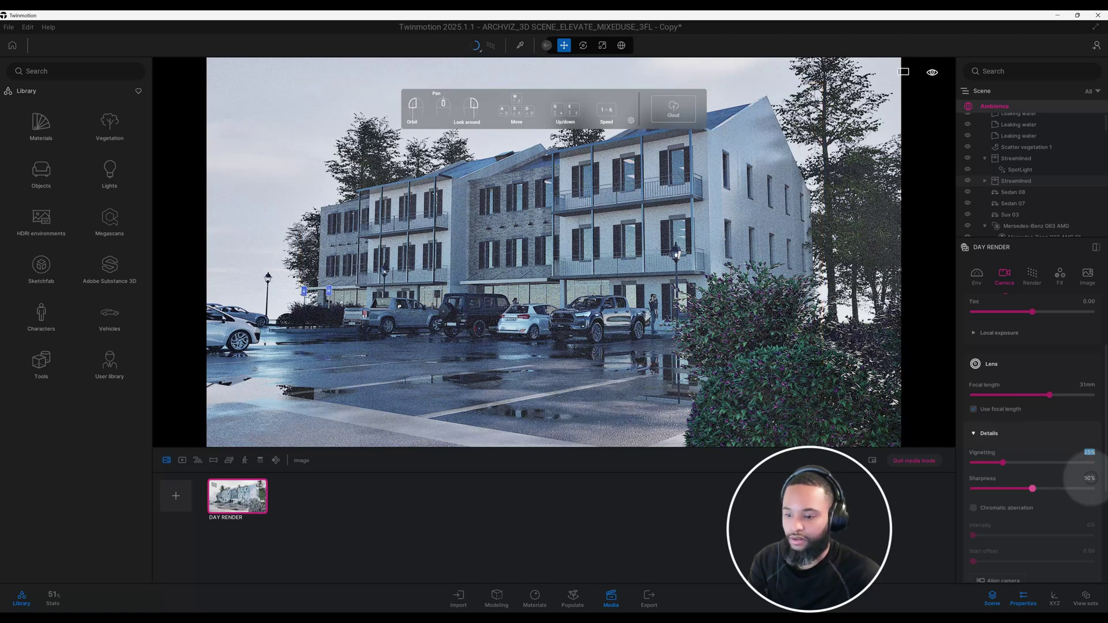
pyautogui.click(1088, 477)
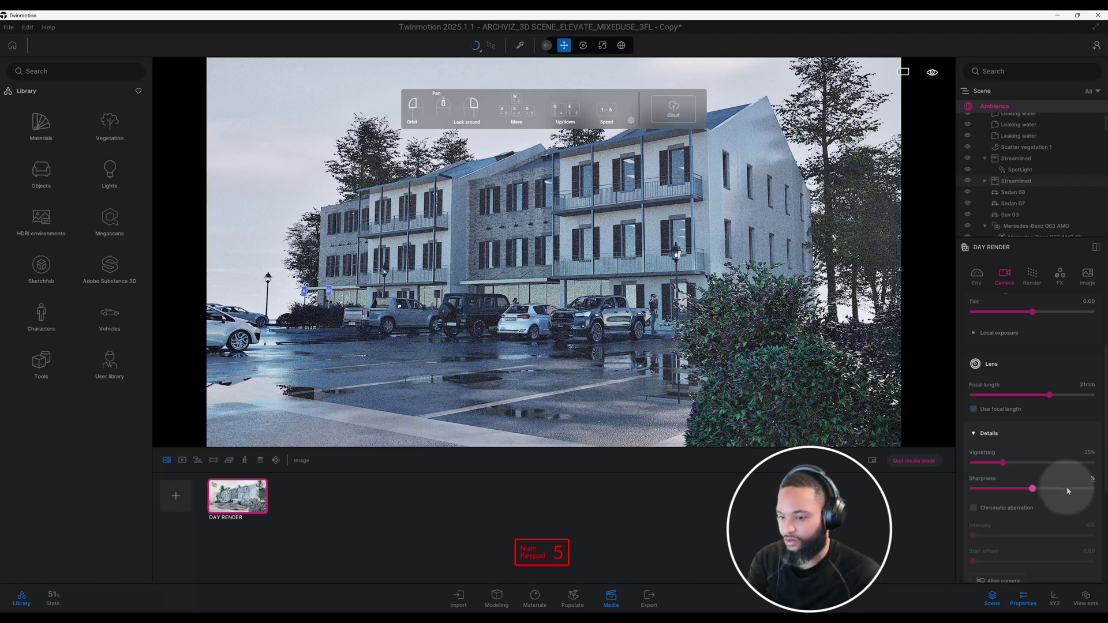
pyautogui.write('25')
pyautogui.press('Return')
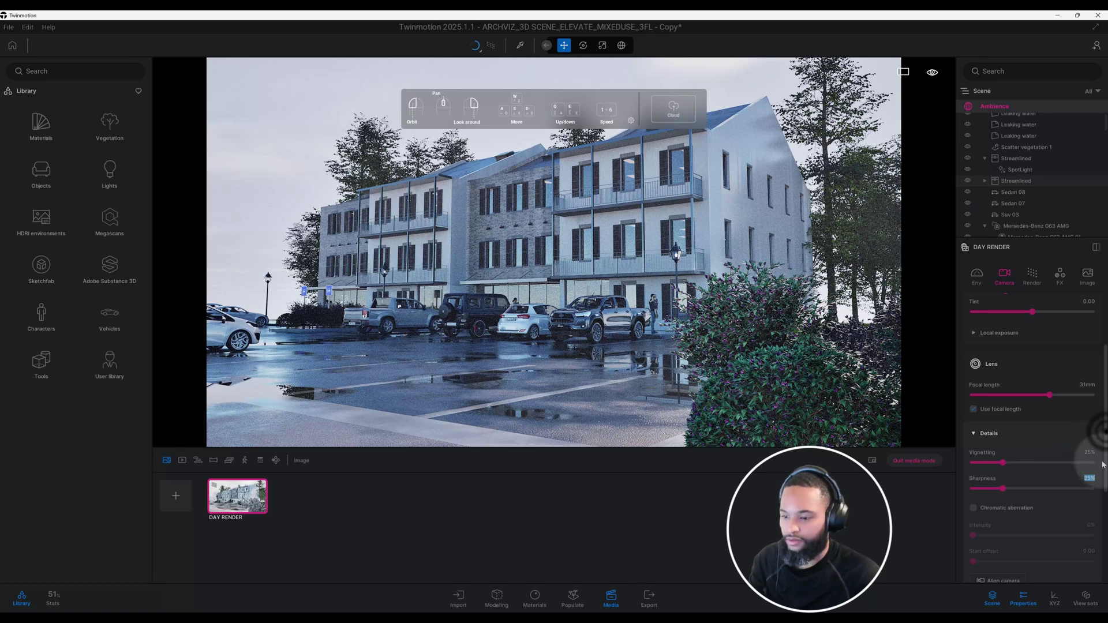
pyautogui.moveTo(1106, 438); pyautogui.dragTo(1103, 470)
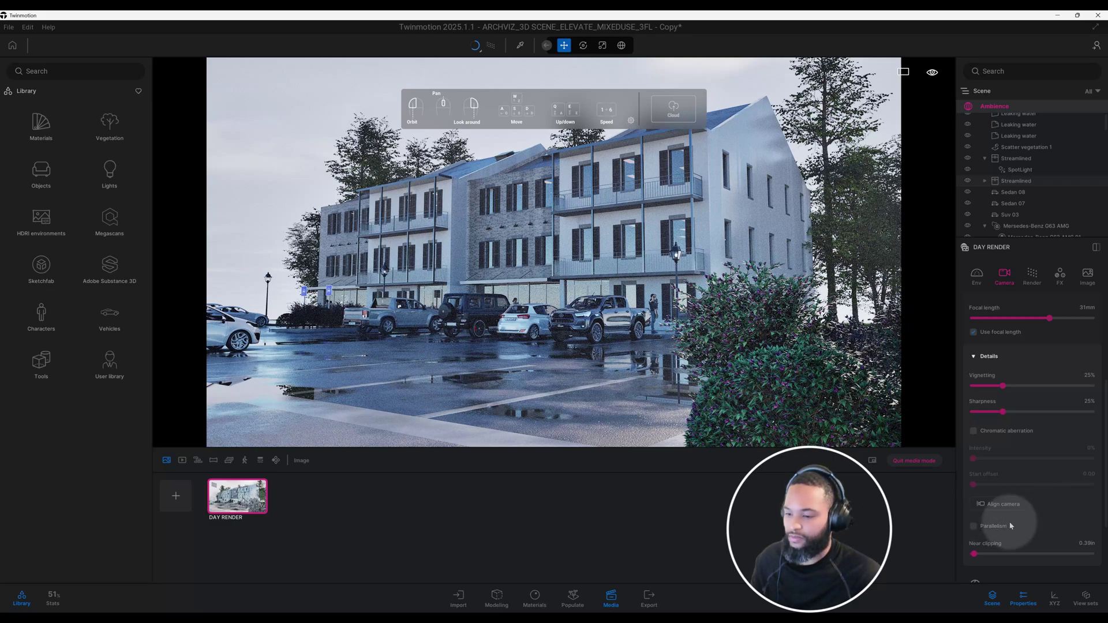
# Step: Enable camera parallelism to keep the building's verticals straight
pyautogui.click(974, 527)
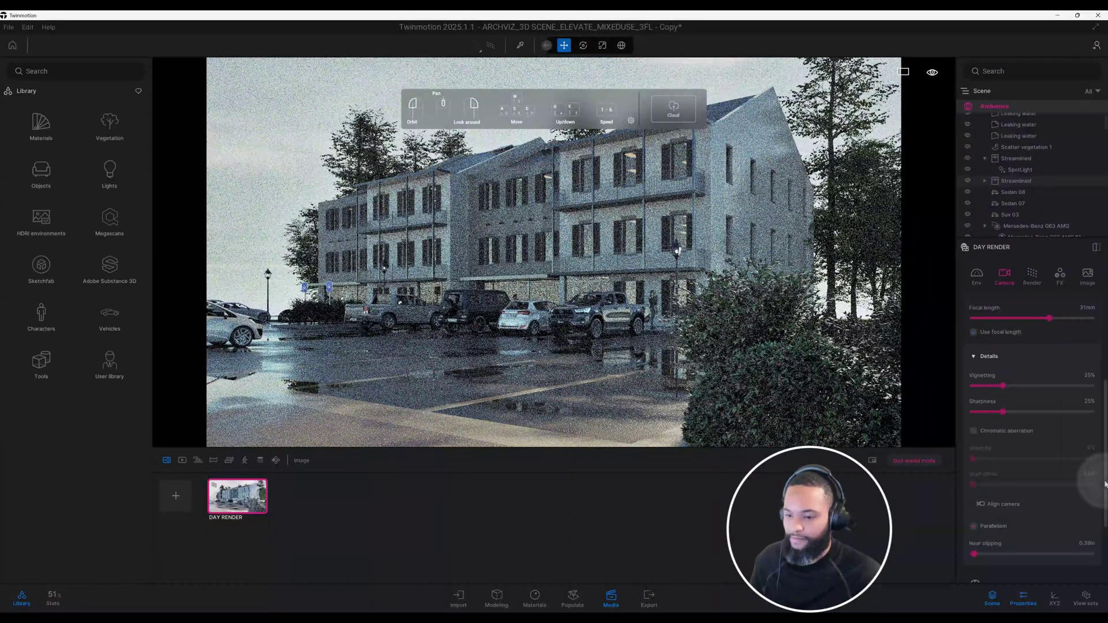
pyautogui.scroll(-3, 1103, 522)
pyautogui.scroll(-2, 1103, 526)
pyautogui.scroll(-2, 1105, 544)
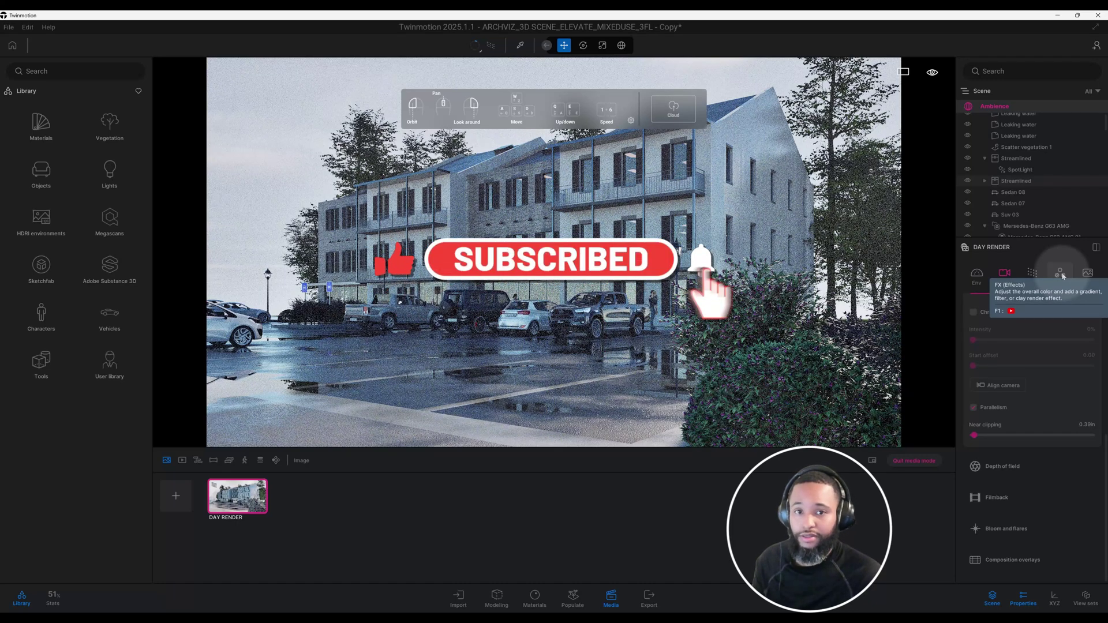
# Step: Set the DAY RENDER colour grading contrast to 48% and lower the saturation to 35
pyautogui.click(1062, 275)
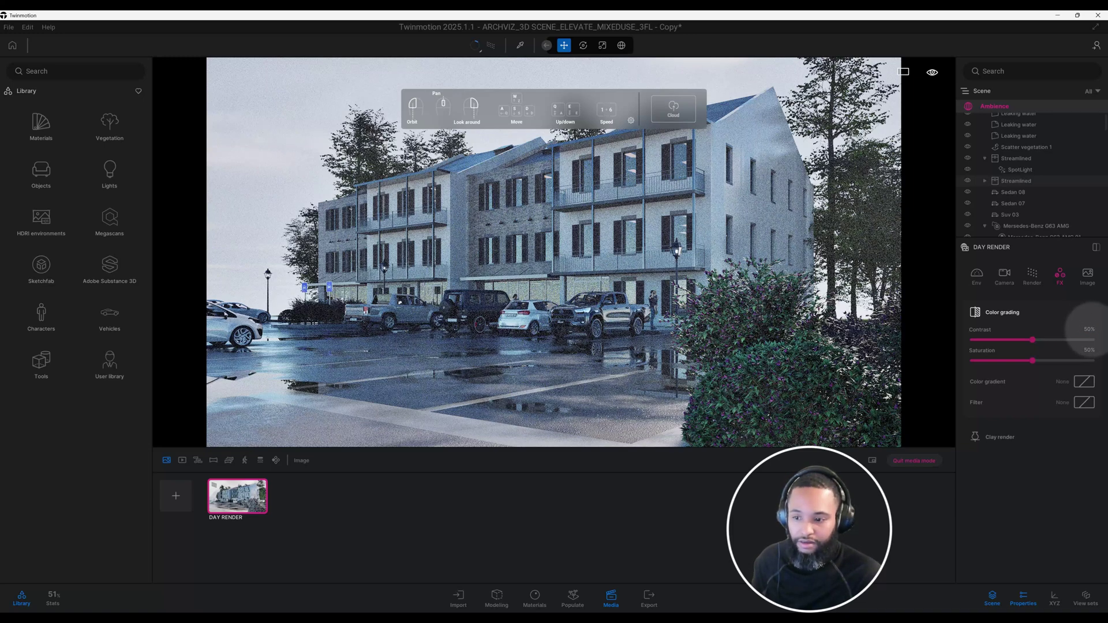
pyautogui.click(1090, 329)
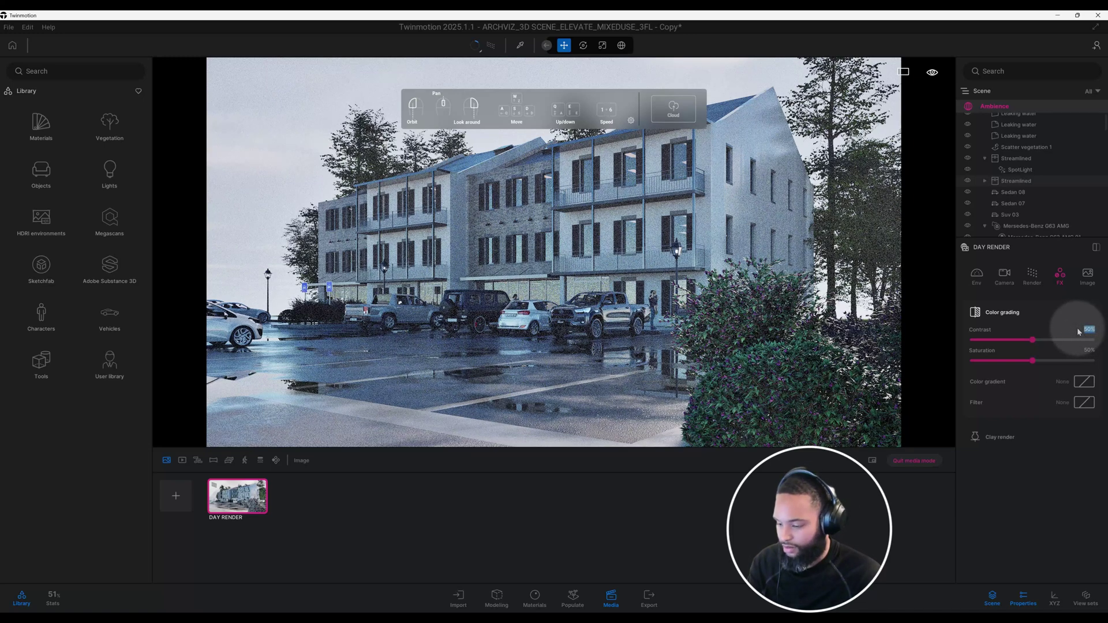
pyautogui.press('BackSpace')
pyautogui.write('4')
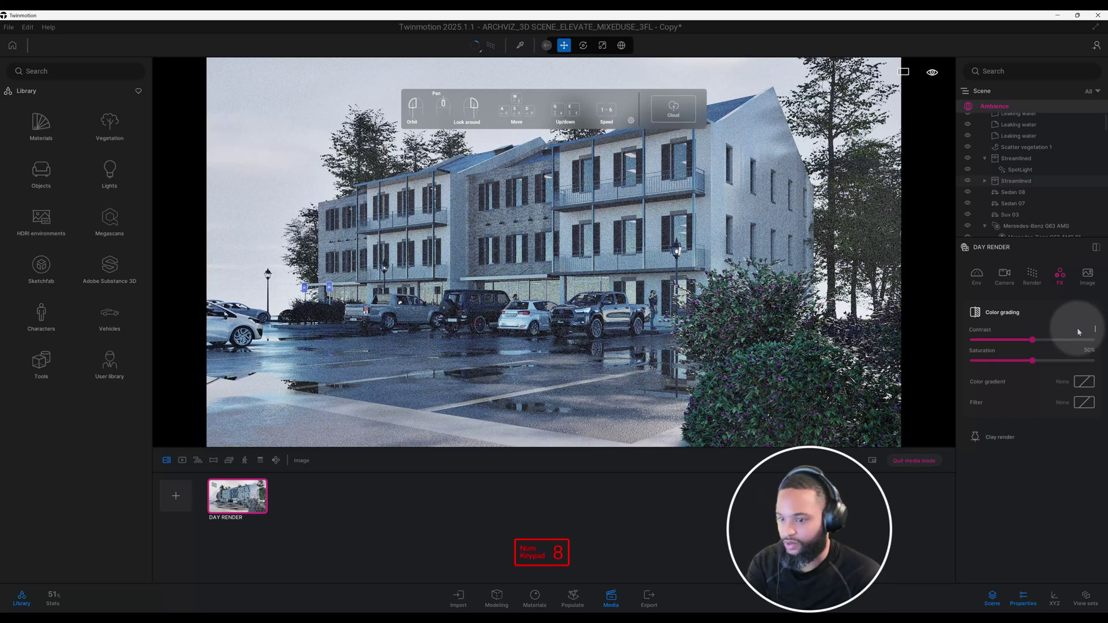
pyautogui.write('8')
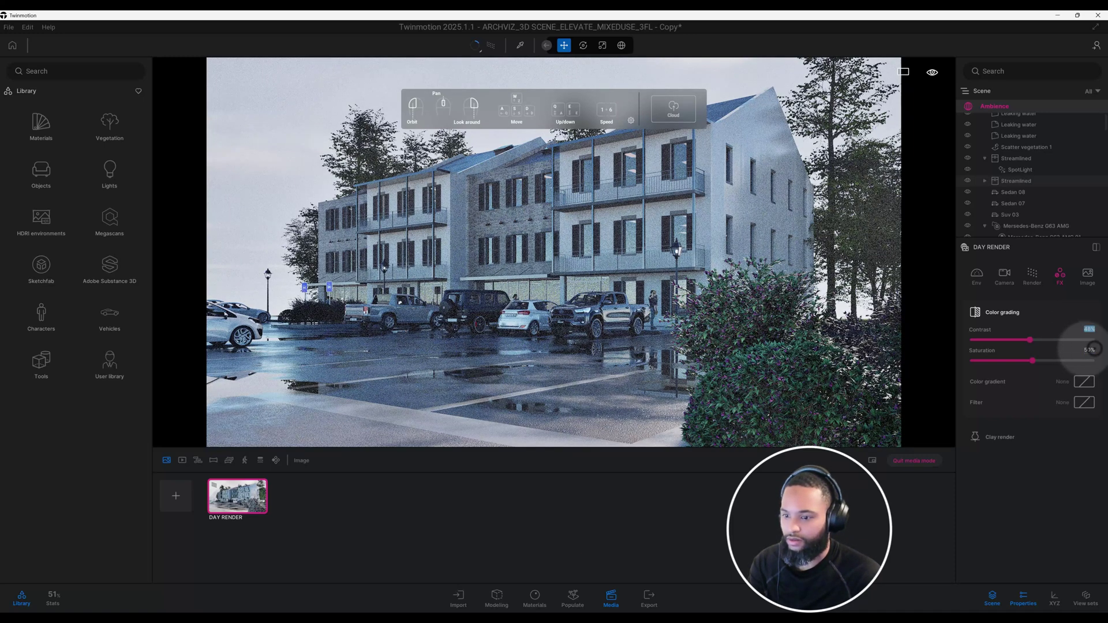
pyautogui.click(1079, 352)
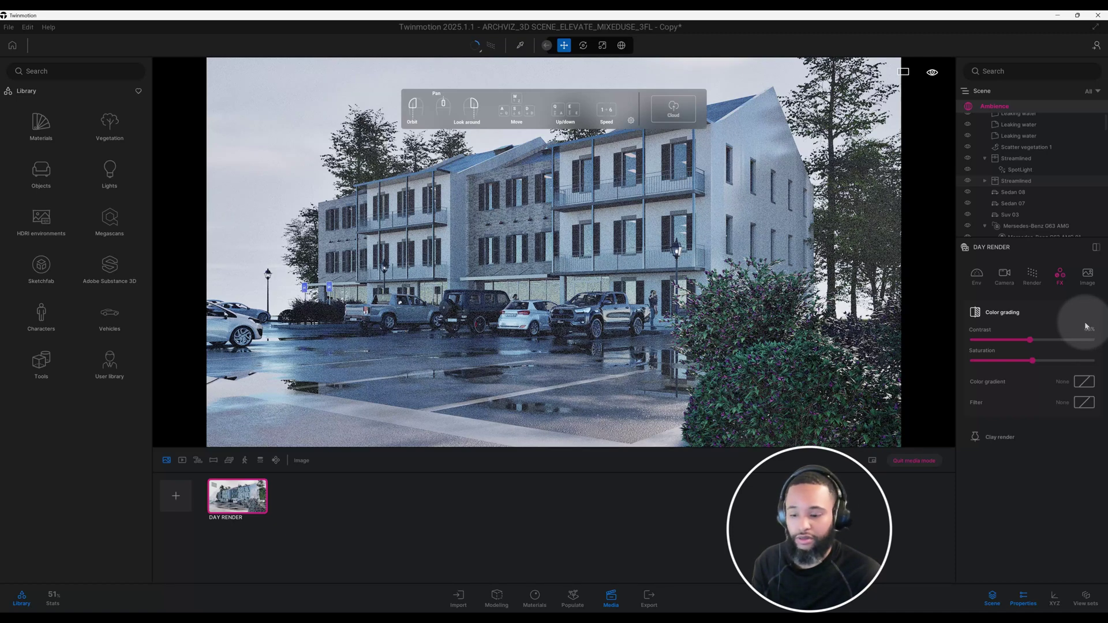
pyautogui.press('KP_3')
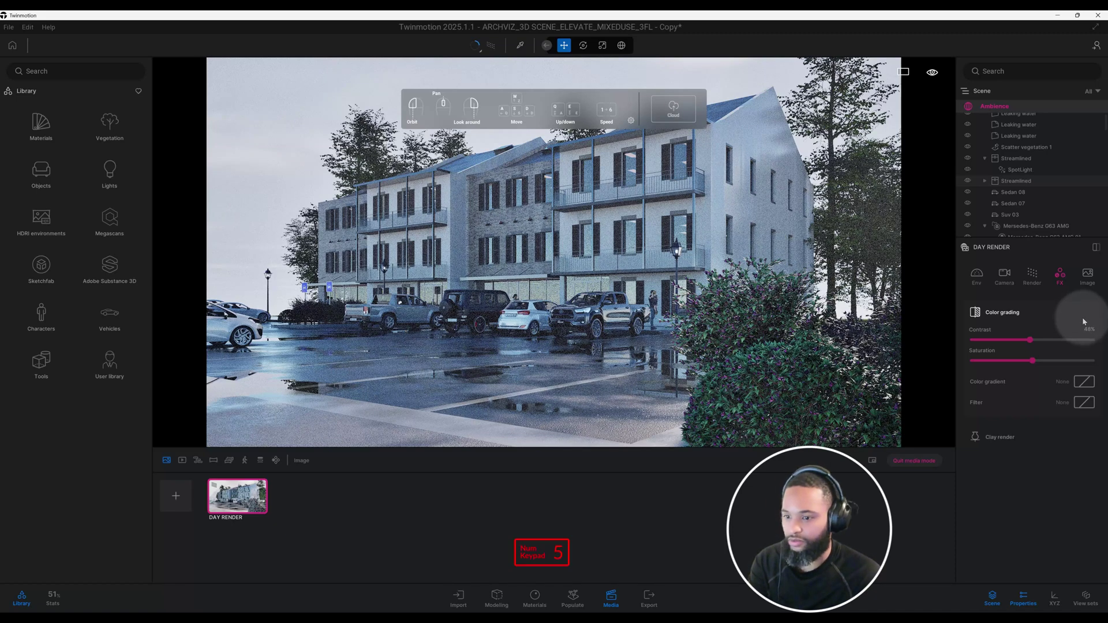
pyautogui.write('5')
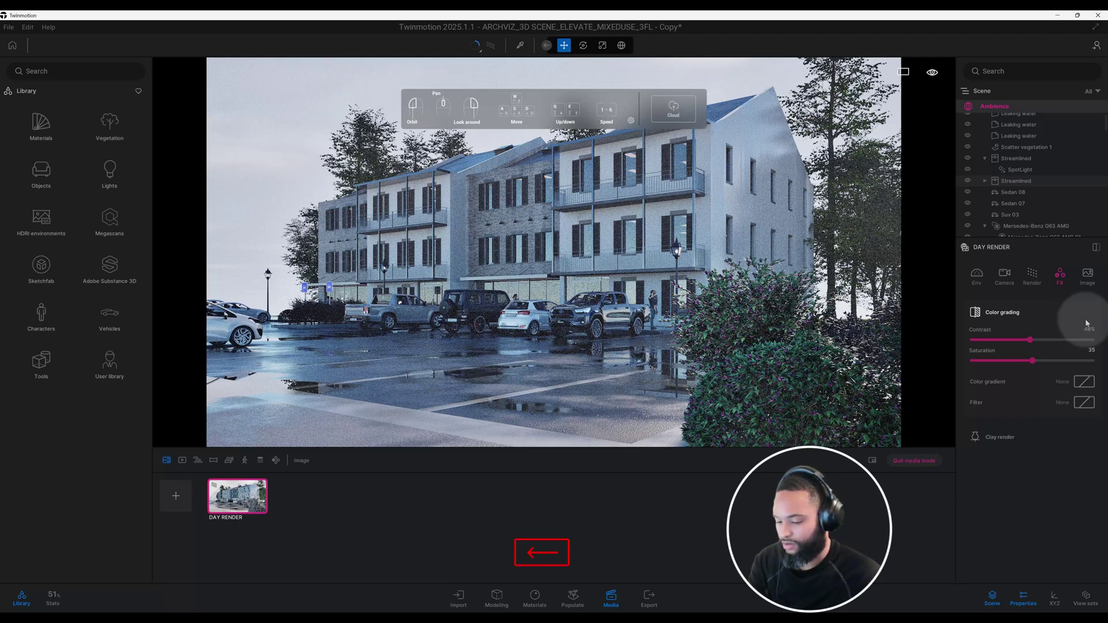
pyautogui.write('8')
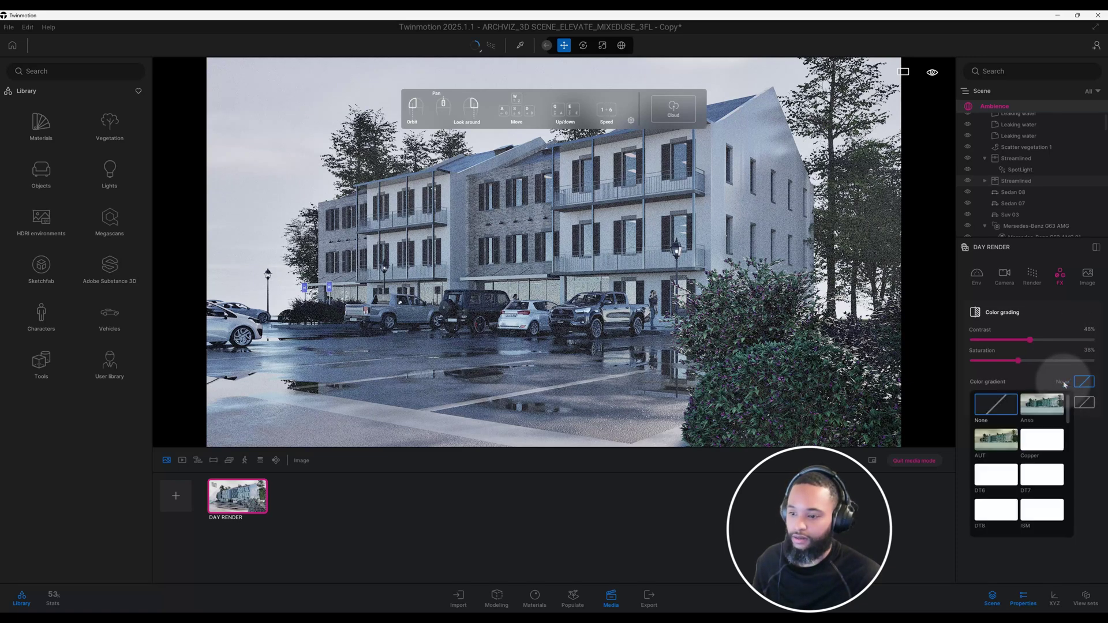
# Step: Pick the South preset from the Color gradient list, leaving the filter at None
pyautogui.click(1082, 382)
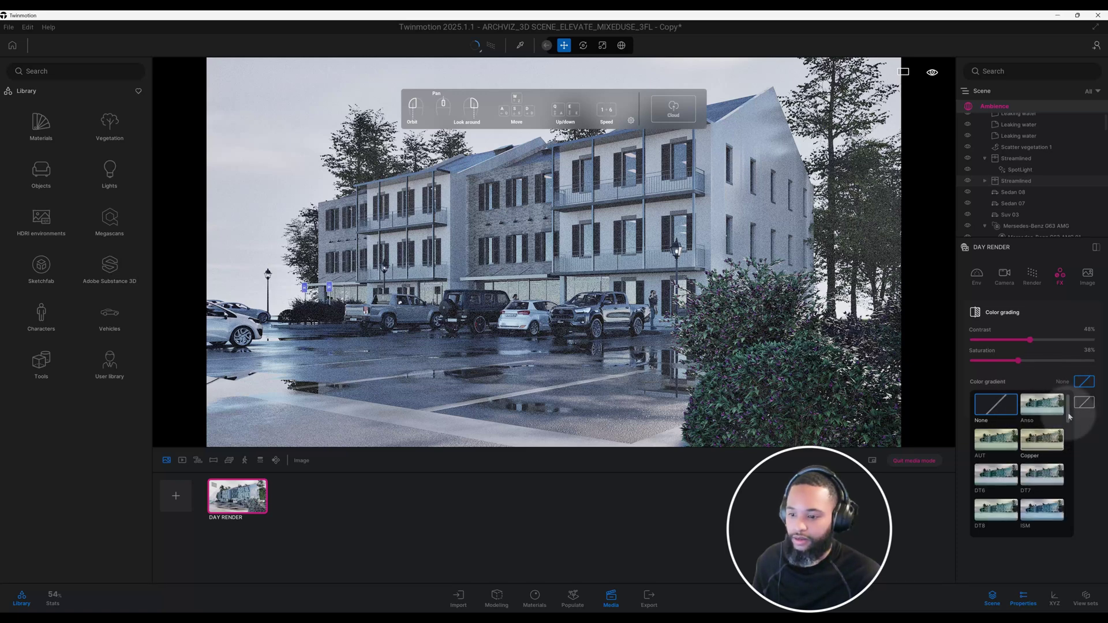
pyautogui.scroll(-3, 1068, 431)
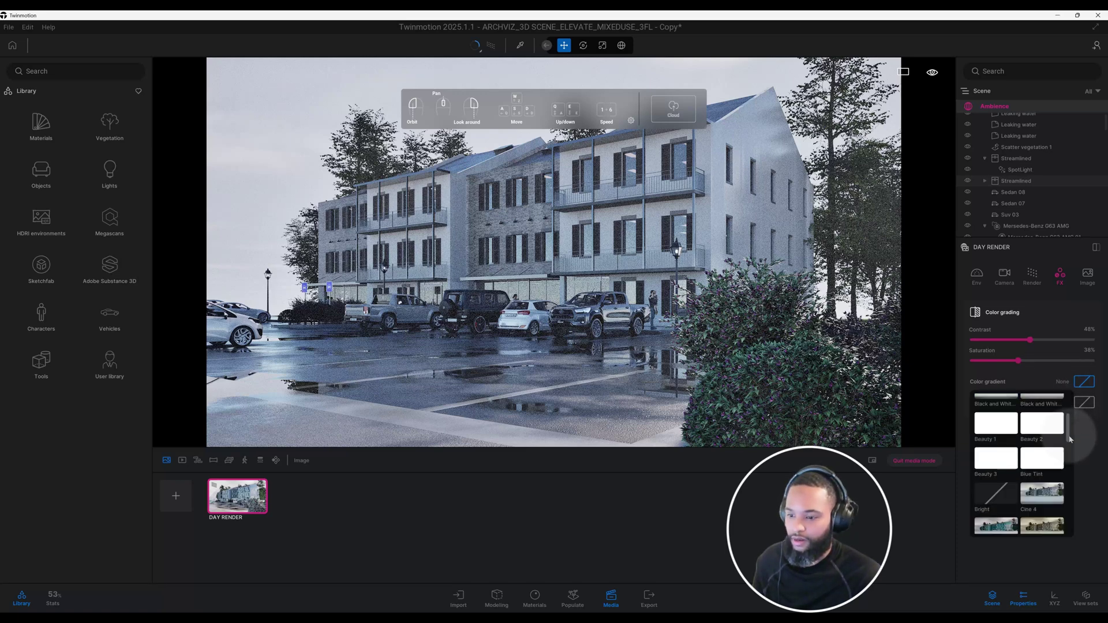
pyautogui.scroll(-1, 1070, 440)
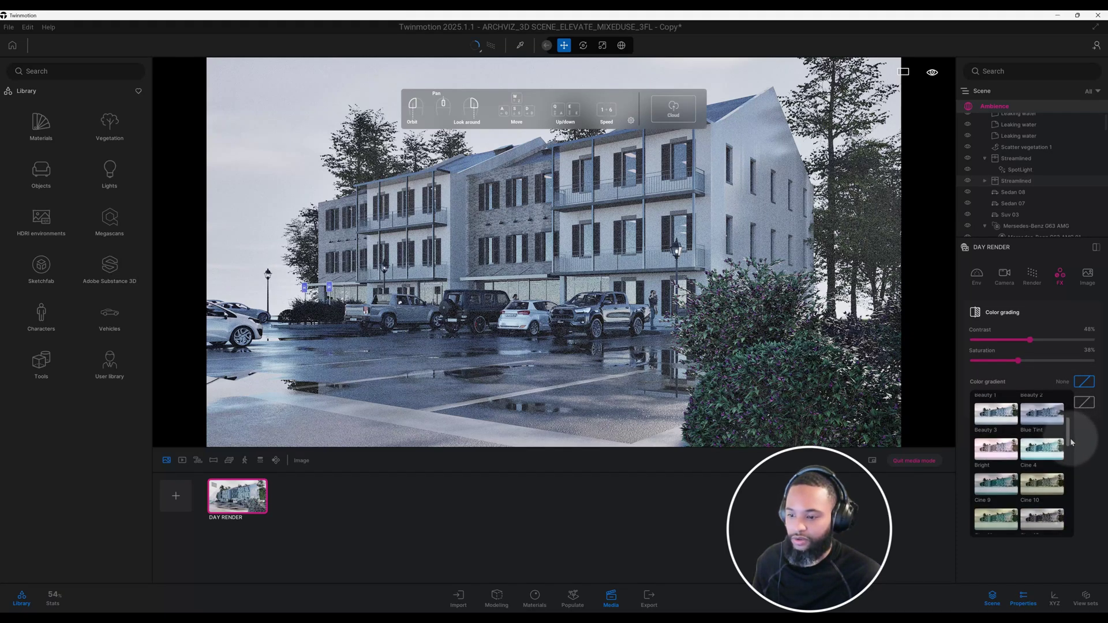
pyautogui.scroll(-2, 1071, 448)
pyautogui.scroll(-5, 1071, 455)
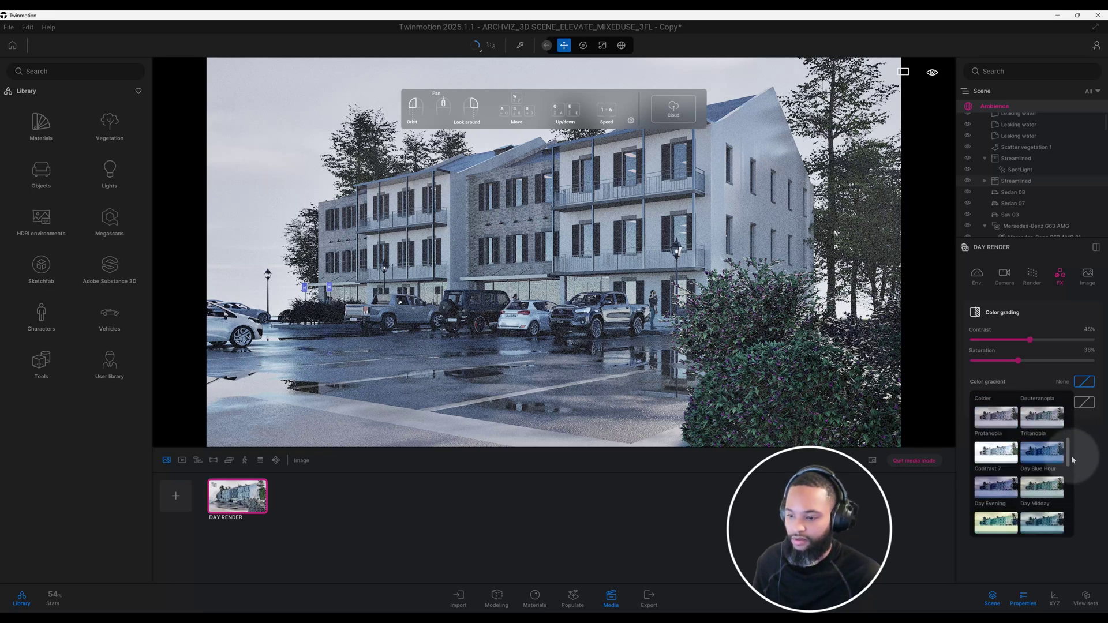
pyautogui.scroll(-3, 1072, 466)
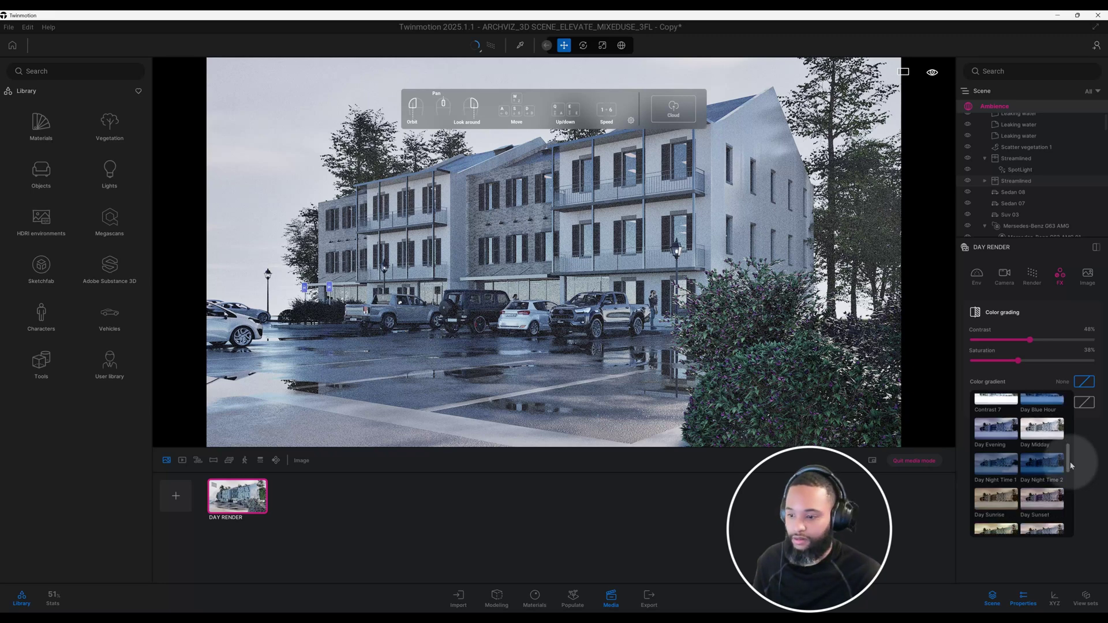
pyautogui.scroll(-2, 1071, 466)
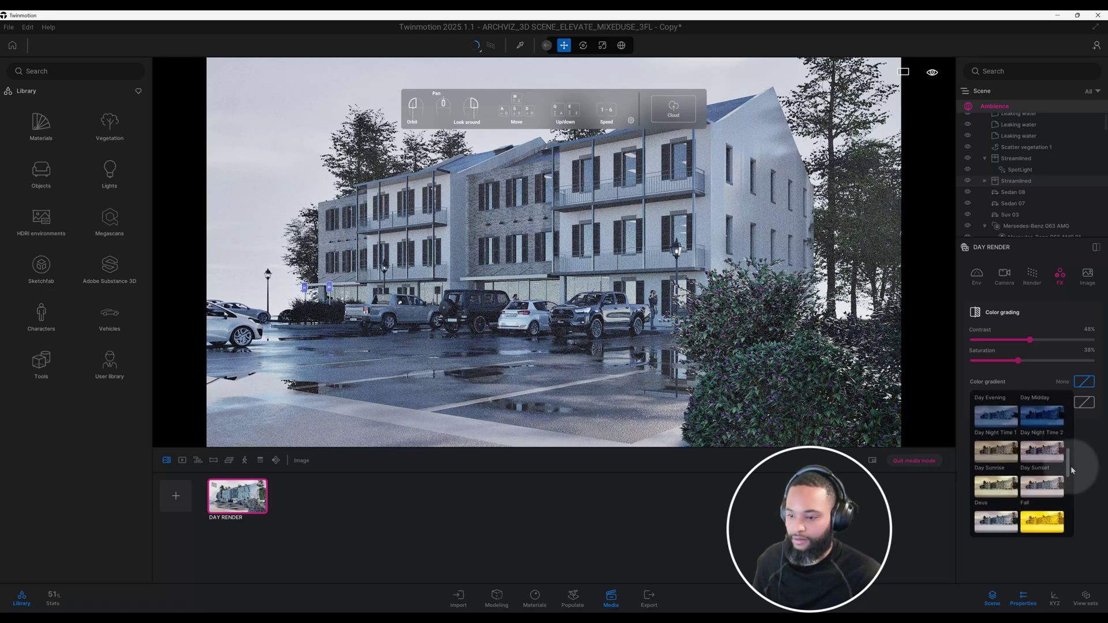
pyautogui.moveTo(1069, 479); pyautogui.dragTo(1068, 517)
pyautogui.scroll(-1, 1068, 501)
pyautogui.scroll(1, 995, 497)
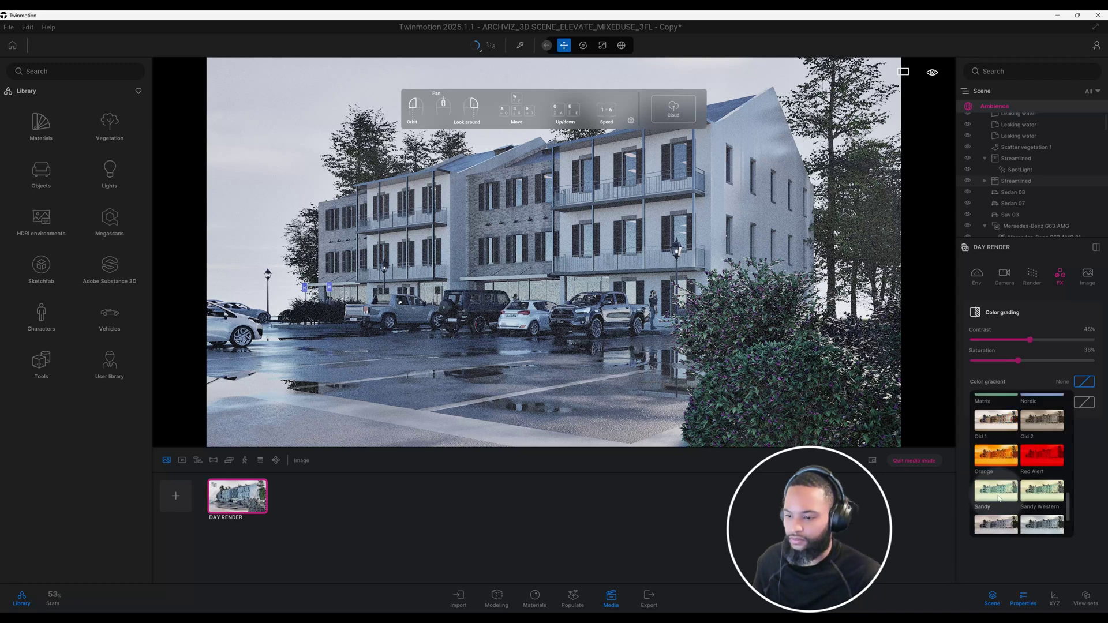
pyautogui.scroll(-1, 999, 497)
pyautogui.scroll(-1, 998, 497)
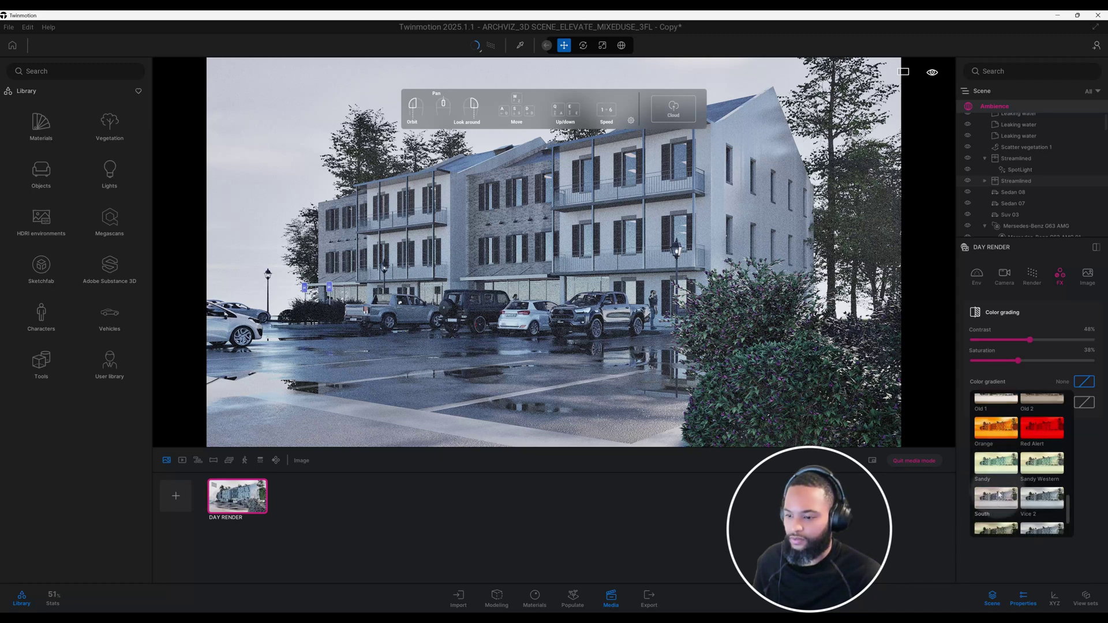
pyautogui.click(996, 491)
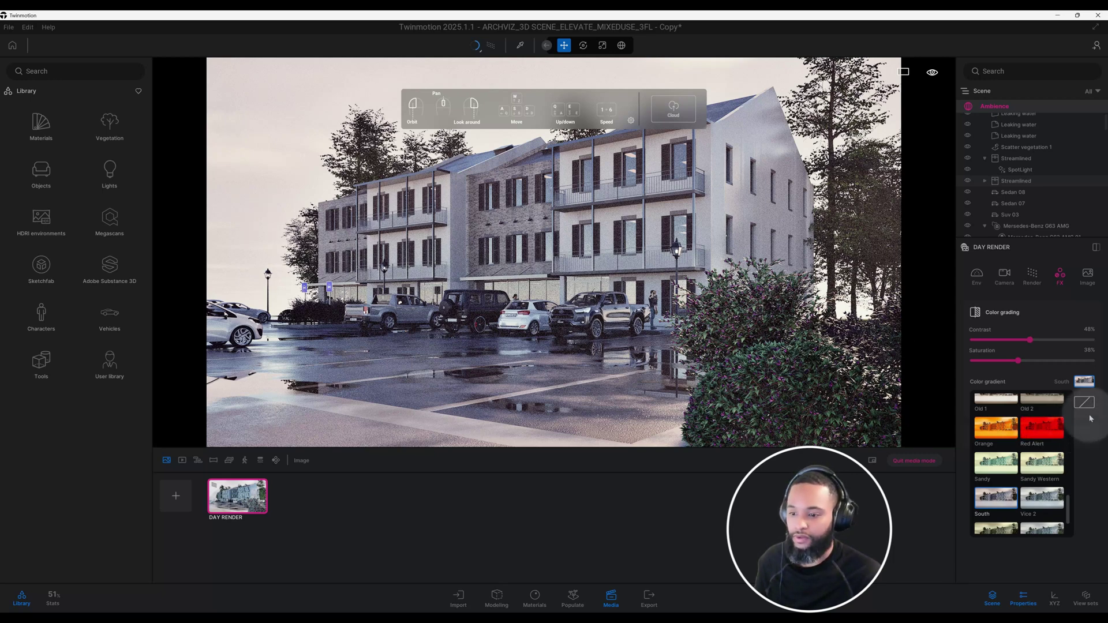
pyautogui.click(1082, 392)
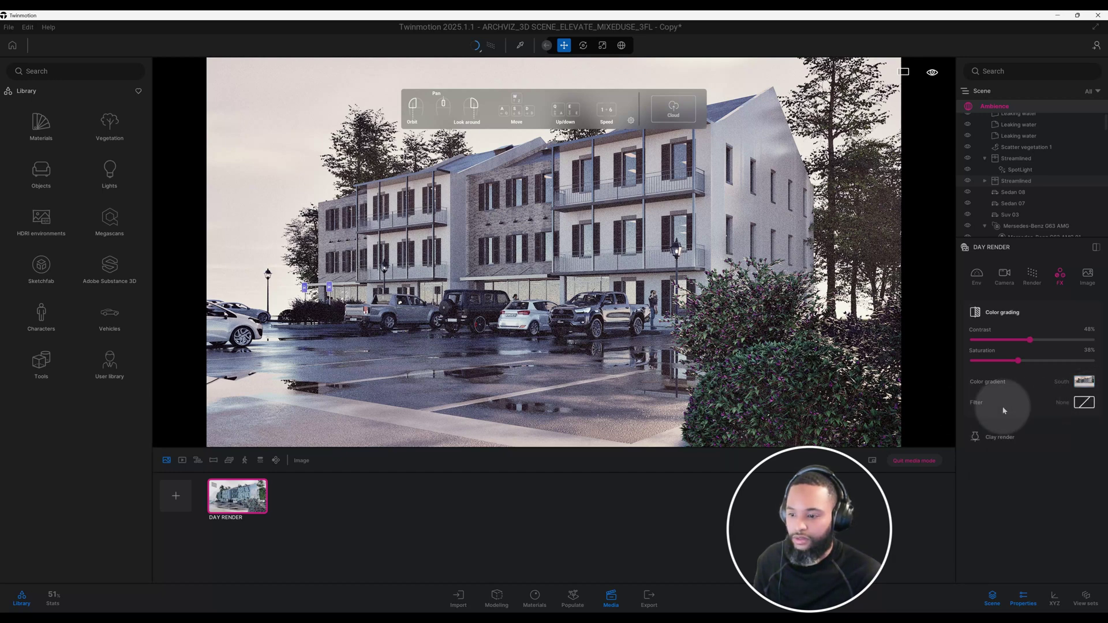
# Step: Change the DAY RENDER output size from Full HD 1920 × 1080 to 4K UHD 3840 × 2160
pyautogui.click(1089, 277)
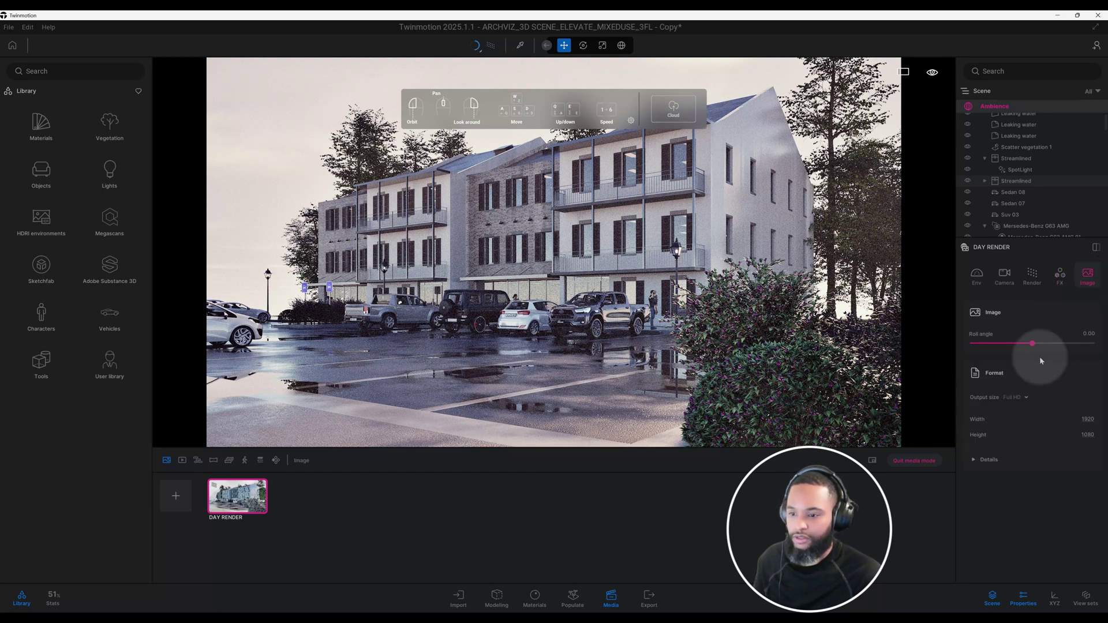
pyautogui.click(1027, 397)
pyautogui.click(1005, 427)
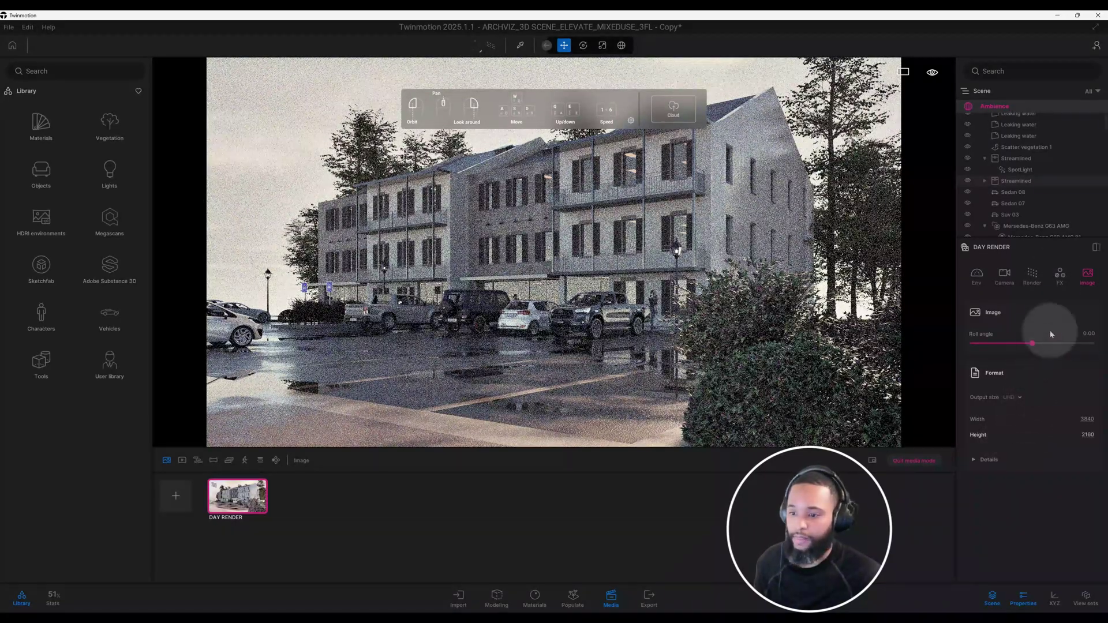
# Step: Set the DAY RENDER path tracer samples per pixel to 2048, up from 1024
pyautogui.click(1038, 283)
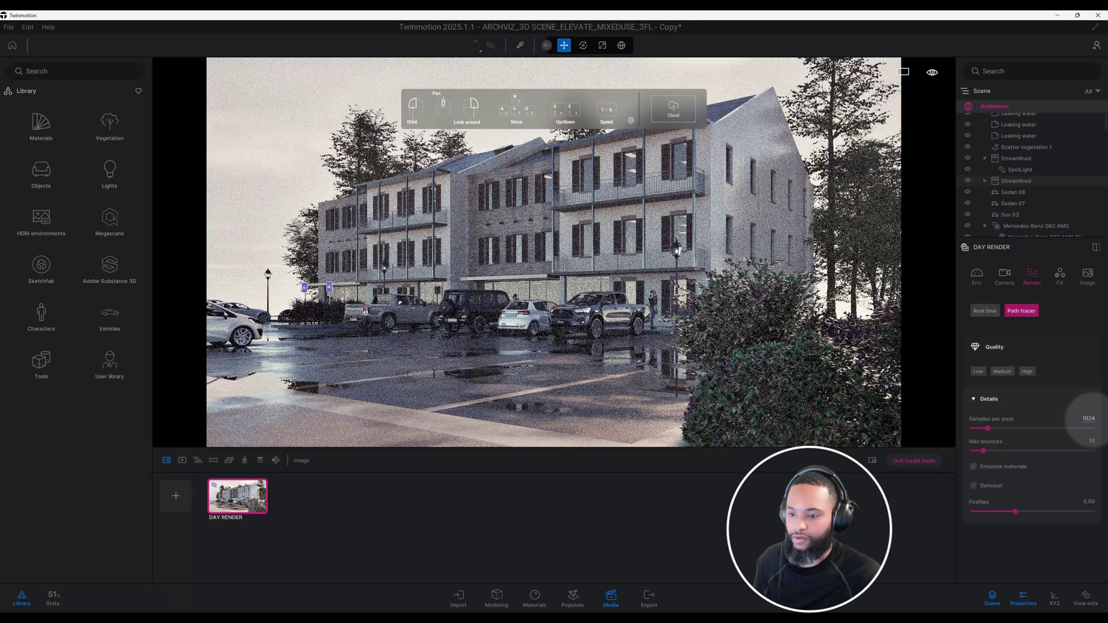
pyautogui.click(1088, 417)
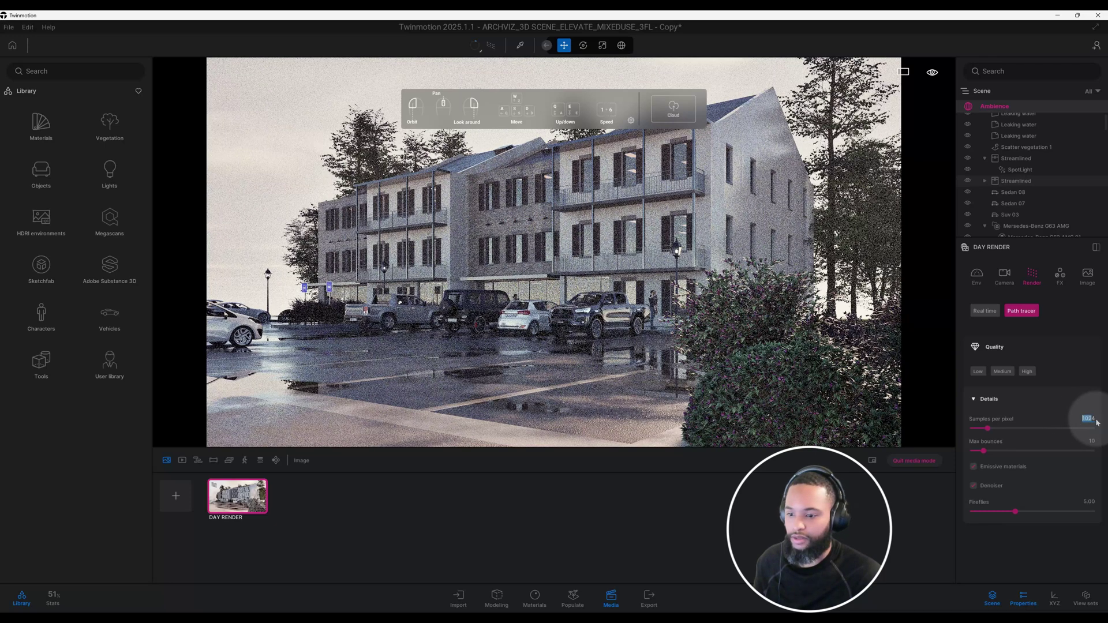
pyautogui.write('128')
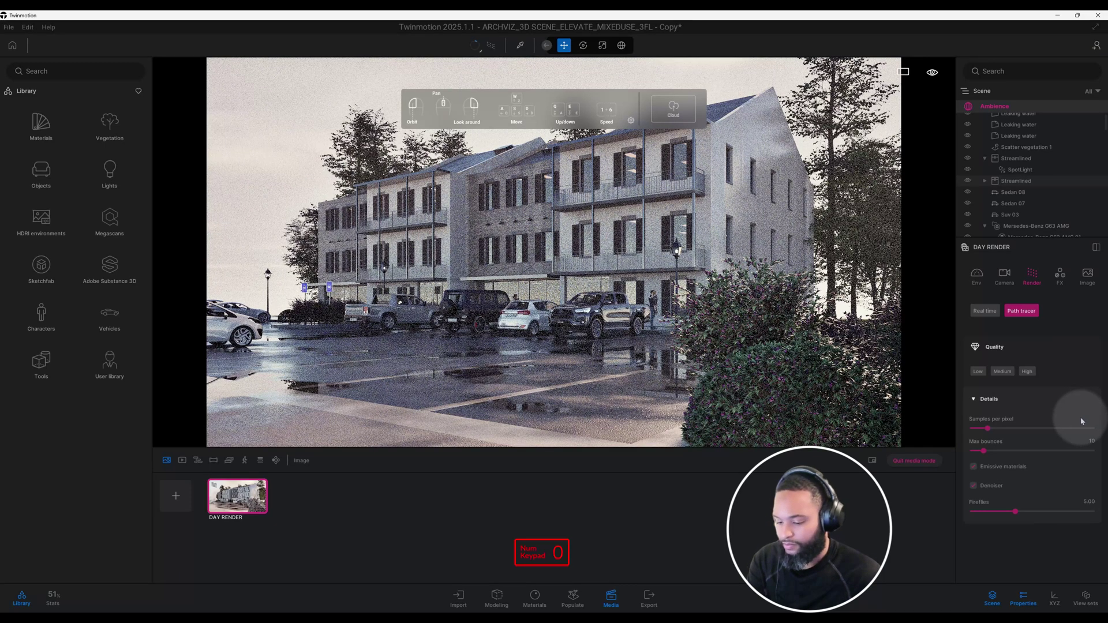
pyautogui.write('48')
pyautogui.press('Return')
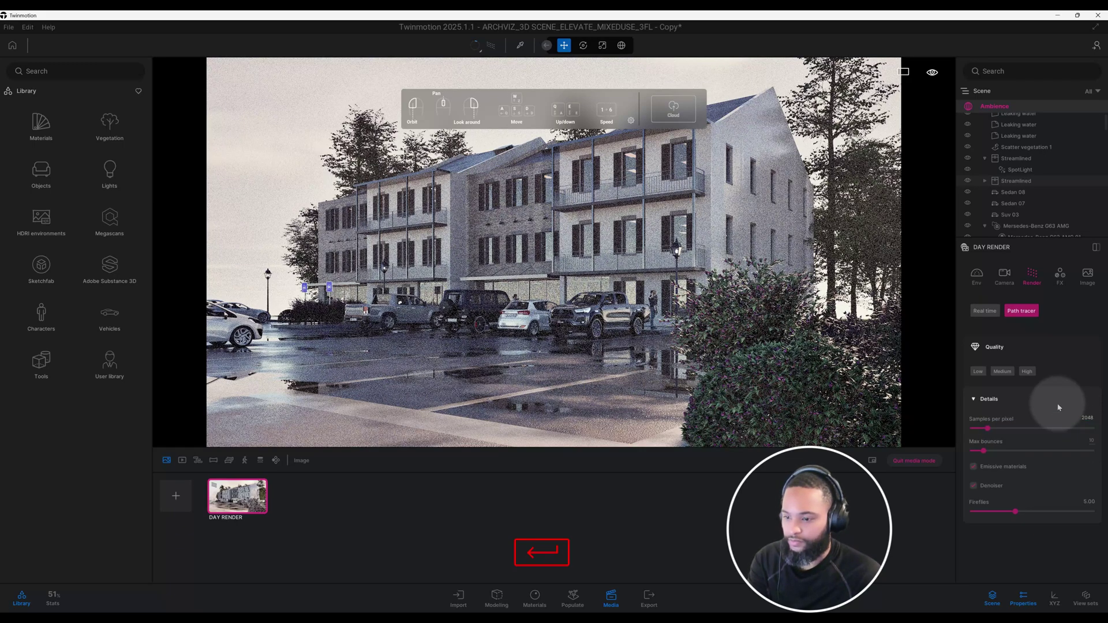